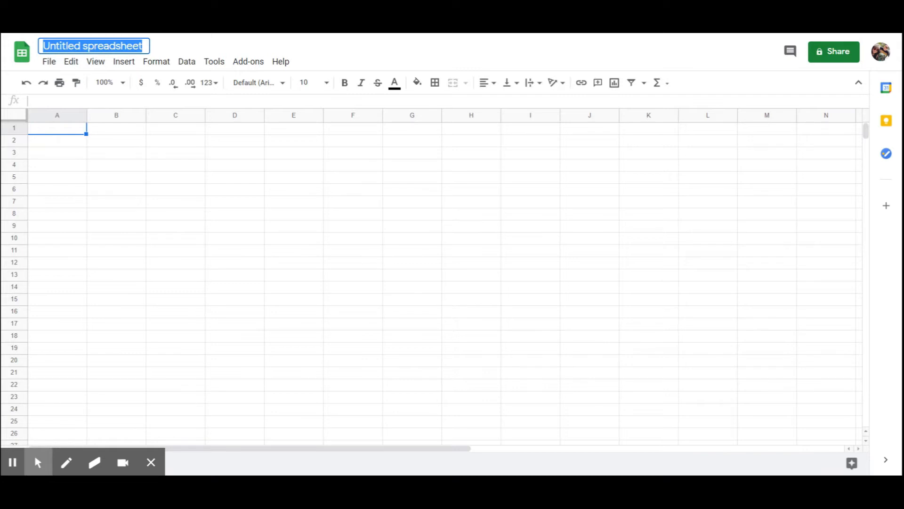
# - Rename the untitled spreadsheet as "Jan 2021 Ebay"
pyautogui.write('Jan ')
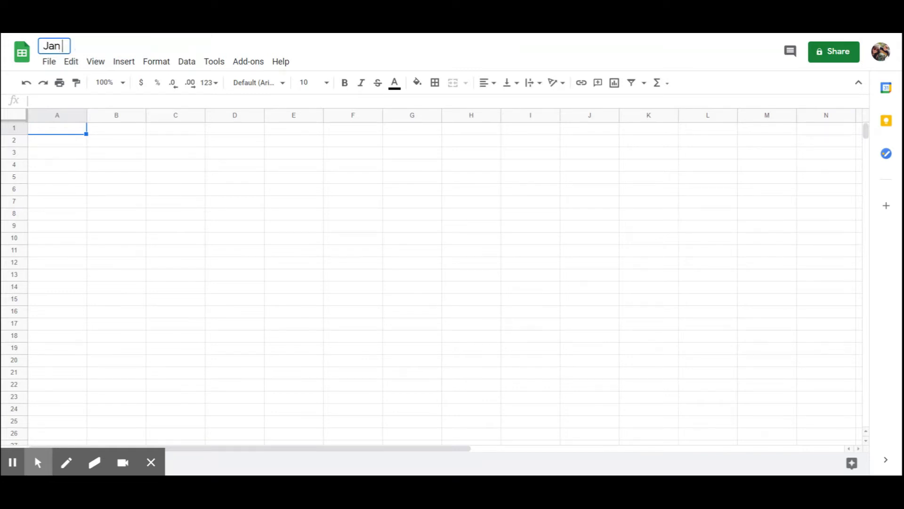
pyautogui.write('2021 Ebay')
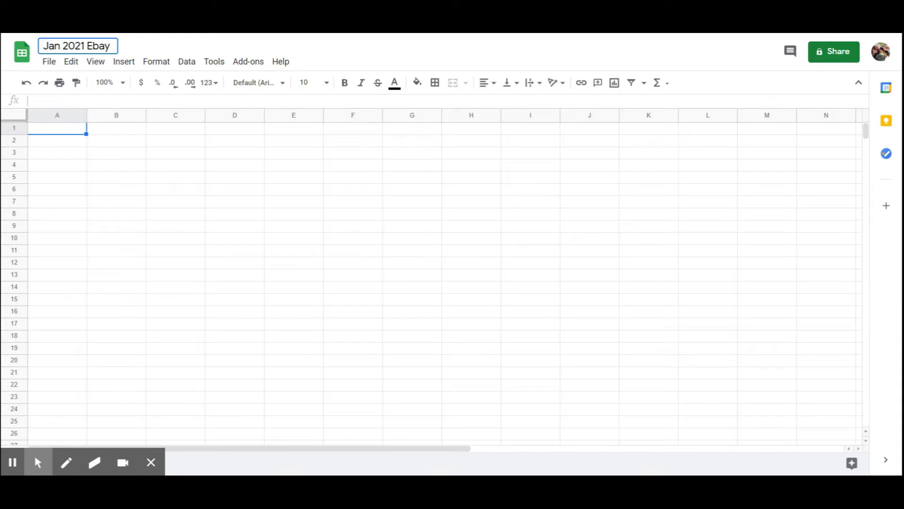
pyautogui.press('Return')
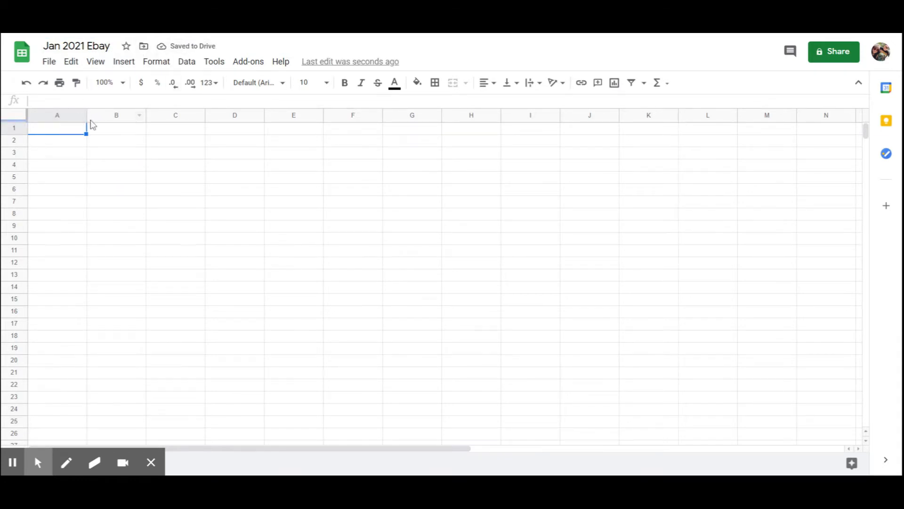
# - Widen column A to about five times its width and enter the header "Item" in A1
pyautogui.moveTo(86, 118); pyautogui.dragTo(325, 118)
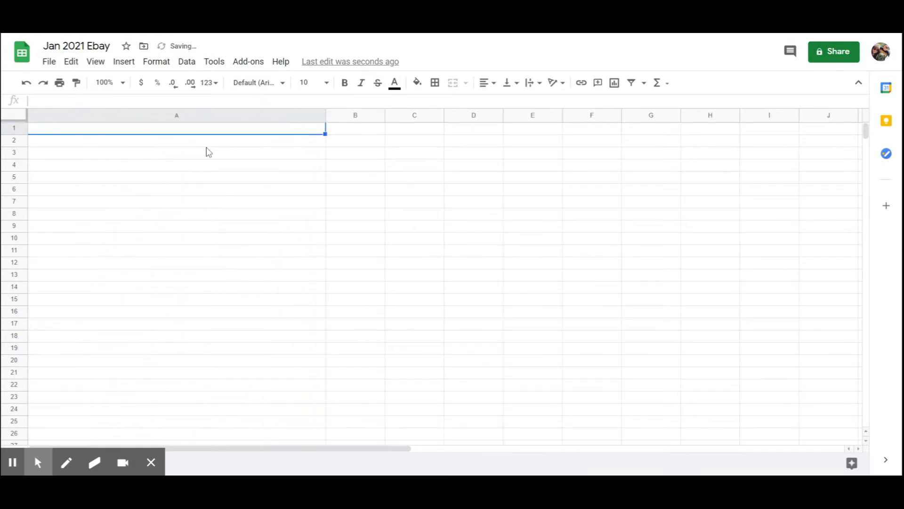
pyautogui.click(112, 100)
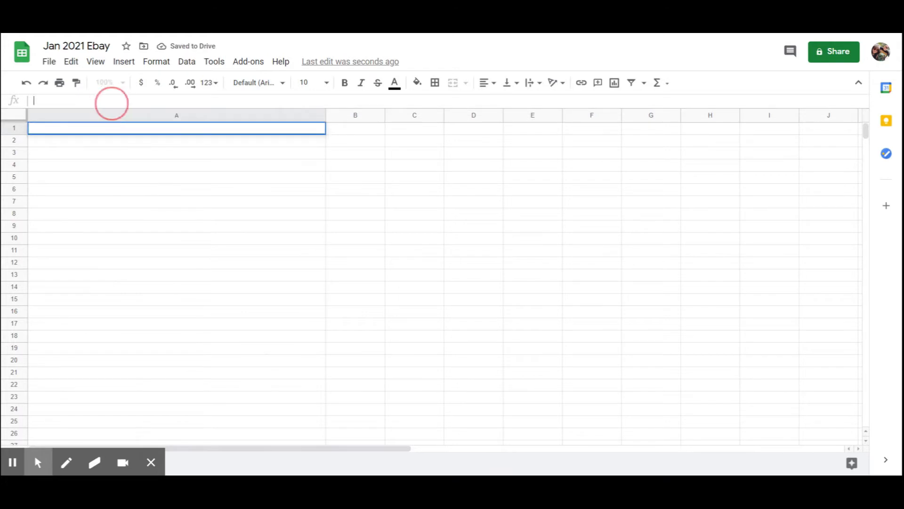
pyautogui.write('Item')
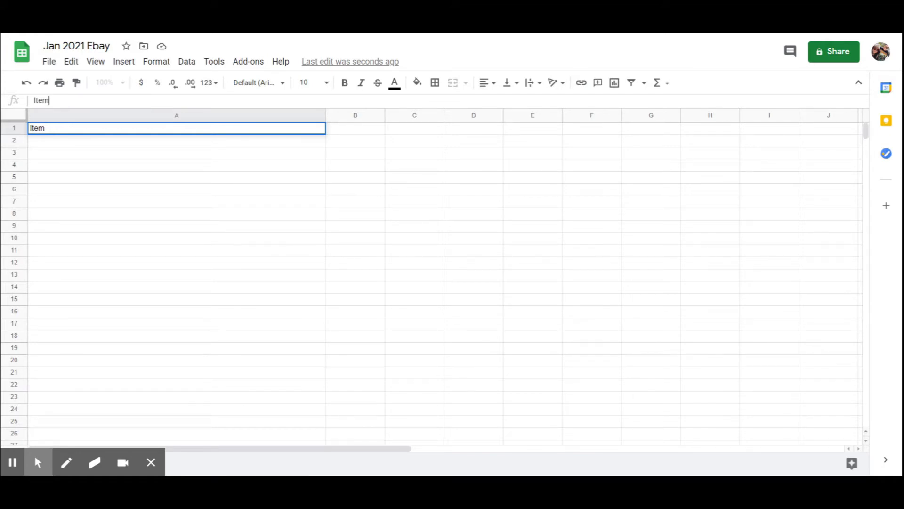
pyautogui.click(99, 147)
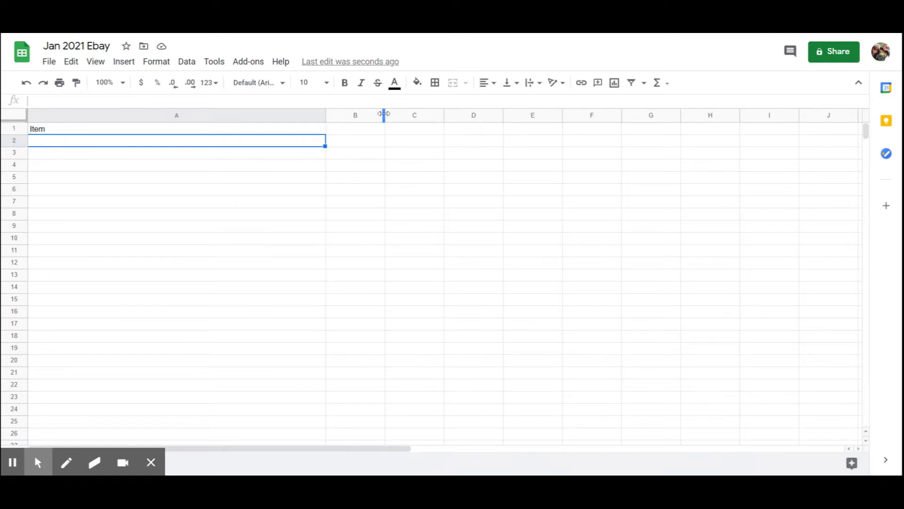
# - Widen columns B, C and D to make room for their headers
pyautogui.moveTo(384, 113); pyautogui.dragTo(428, 114)
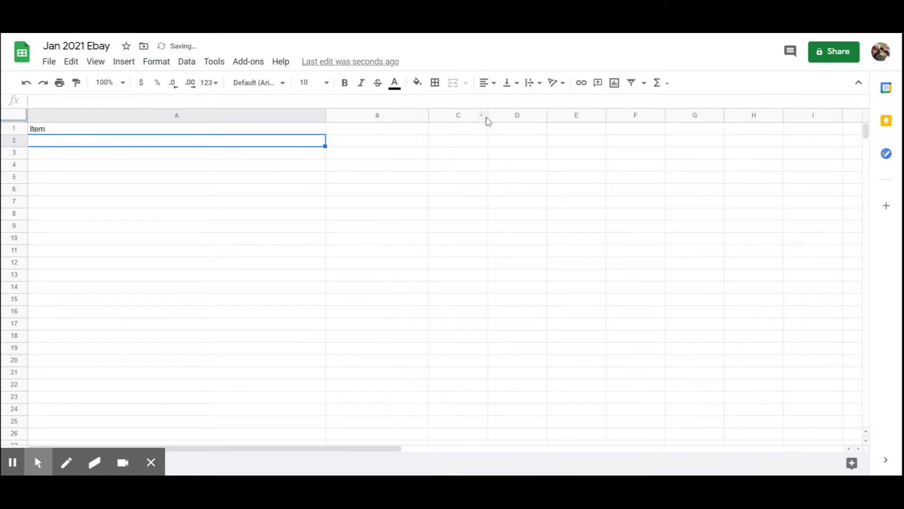
pyautogui.moveTo(486, 117); pyautogui.dragTo(542, 116)
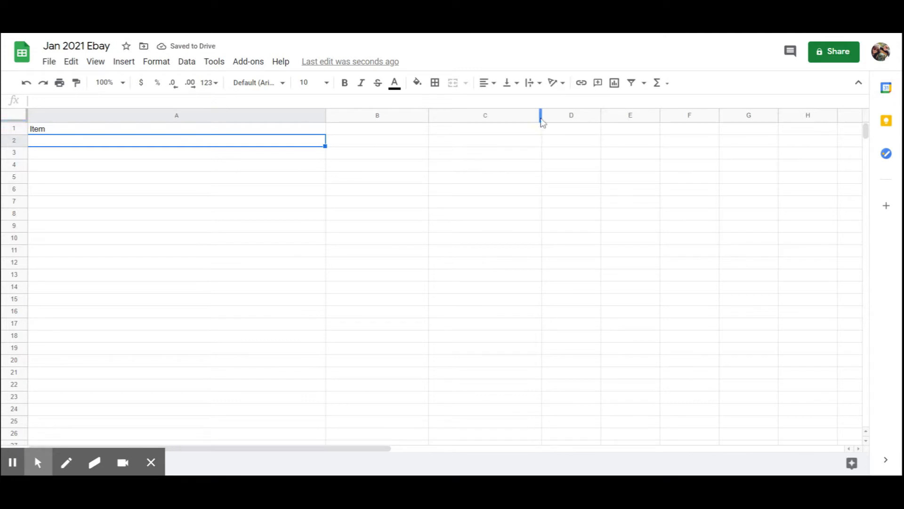
pyautogui.moveTo(600, 116); pyautogui.dragTo(621, 116)
# - Enter the headers "Cost of Goods" in B1 and "Sold Price" in C1
pyautogui.click(364, 131)
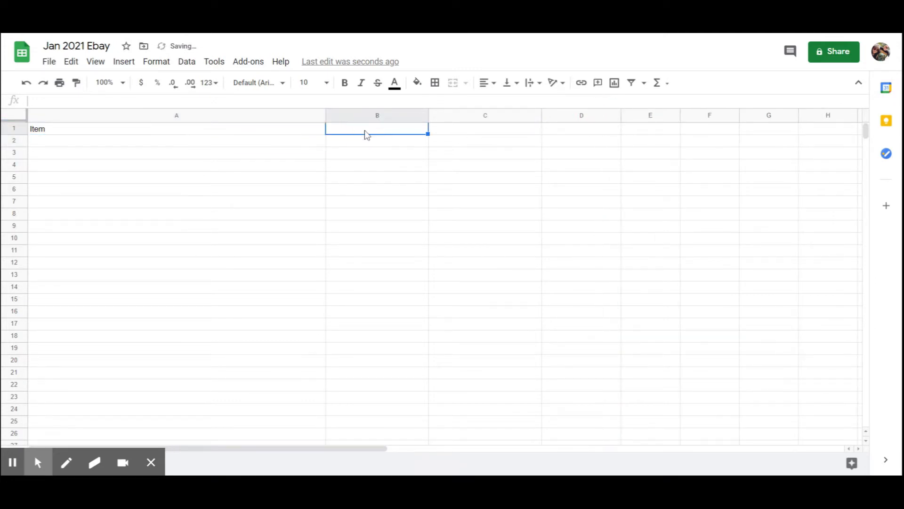
pyautogui.press('Return')
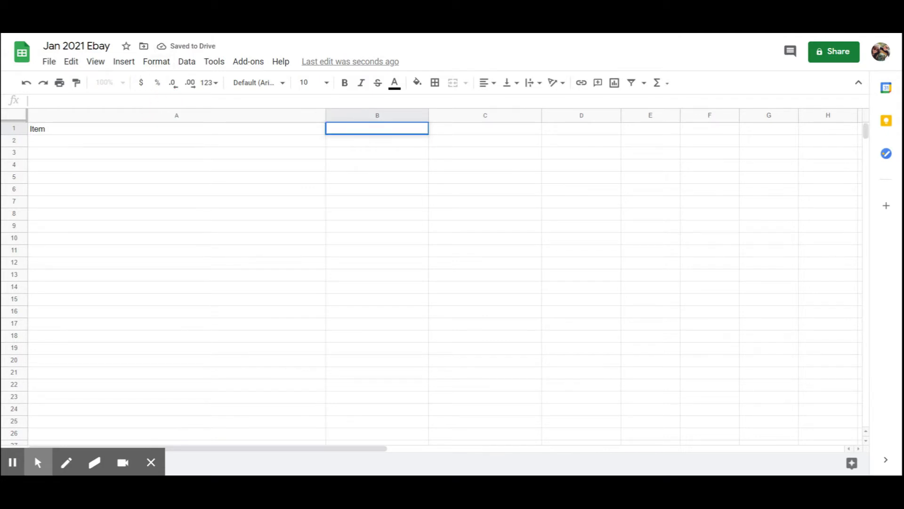
pyautogui.write('Cost of Goods')
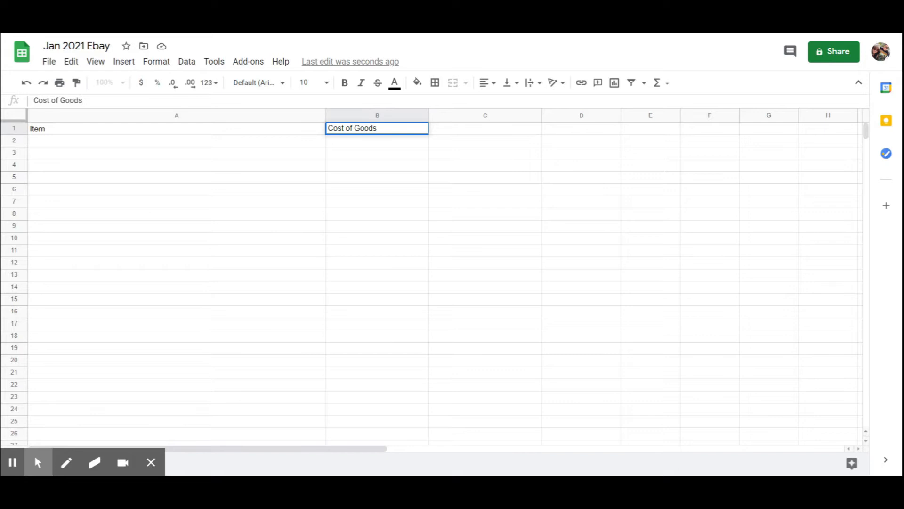
pyautogui.click(493, 130)
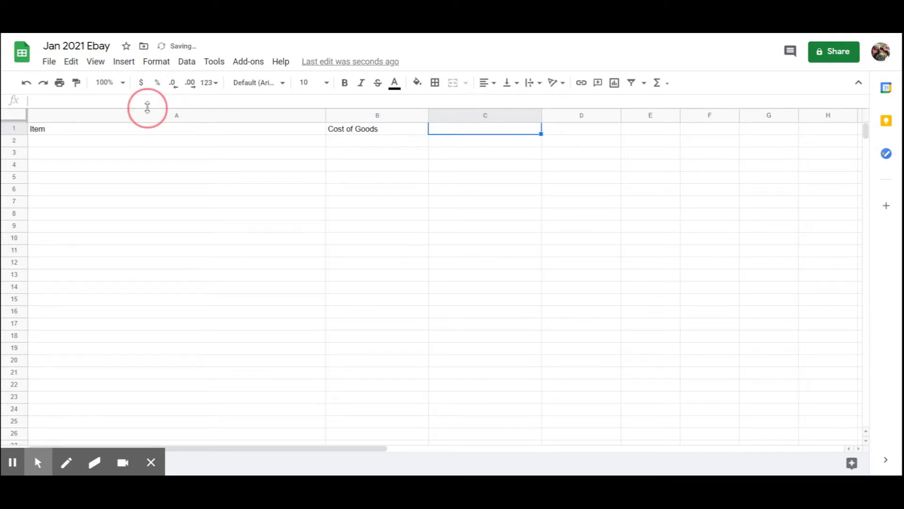
pyautogui.click(154, 101)
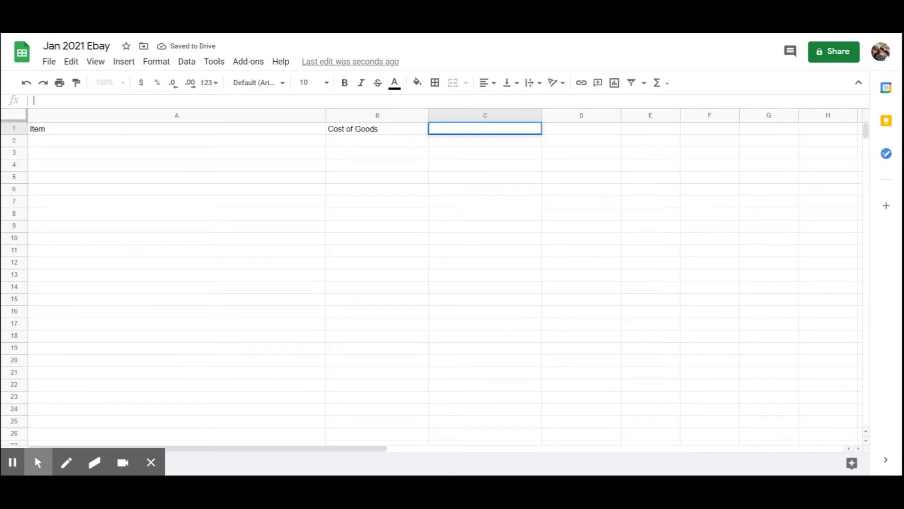
pyautogui.write('Sold')
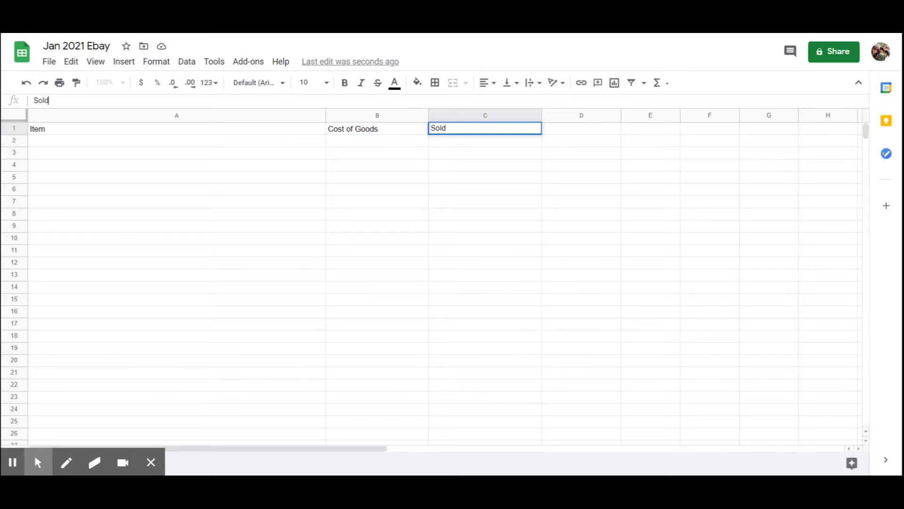
pyautogui.write(' Price')
# - Enter the headers "Fees" in D1 and "Shipping" in E1
pyautogui.click(572, 131)
pyautogui.click(63, 100)
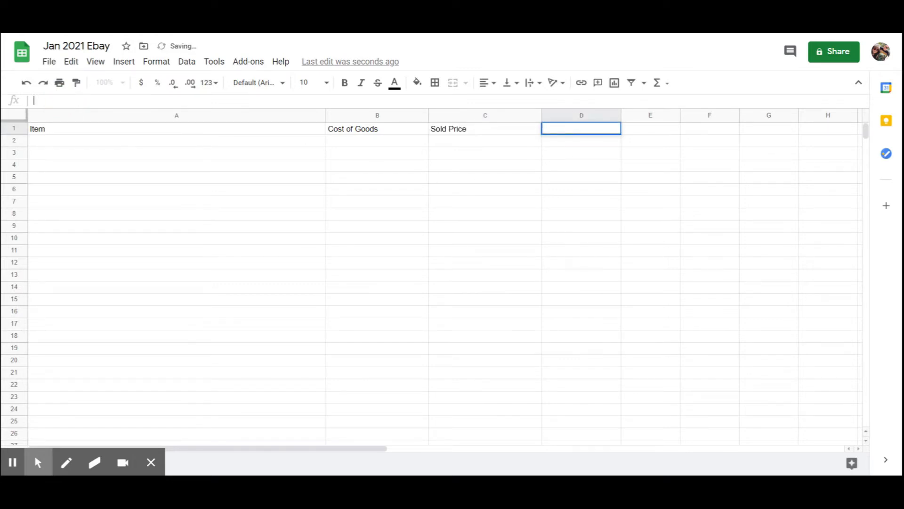
pyautogui.write('Fees')
pyautogui.click(643, 131)
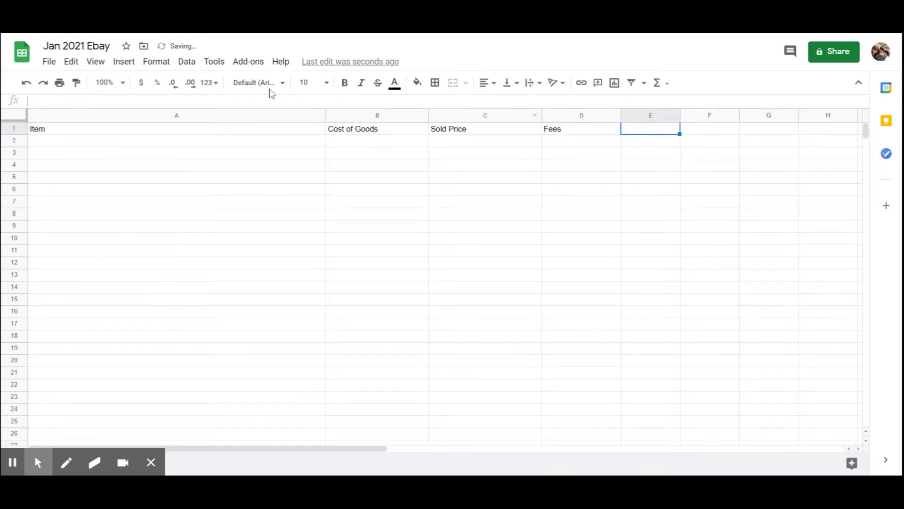
pyautogui.write('Shipping')
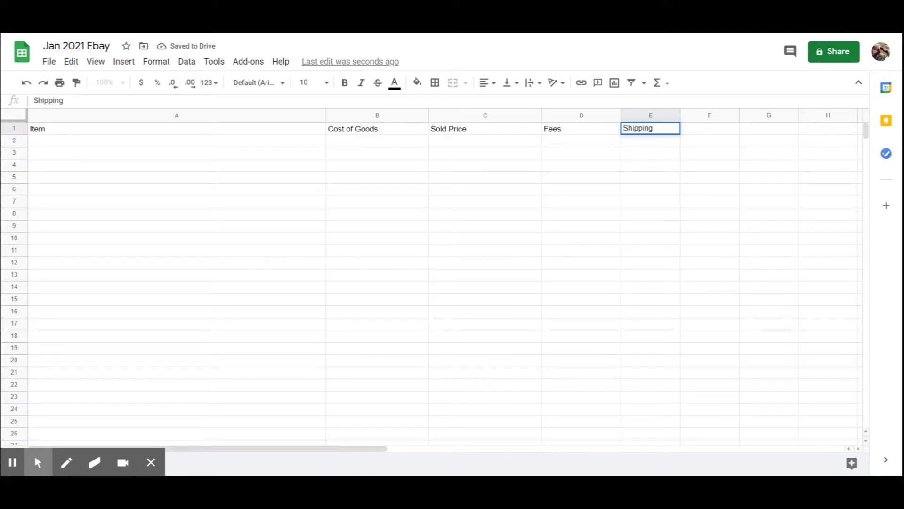
pyautogui.press('Return')
# - Enter the header "Total Profit" in F1
pyautogui.click(707, 137)
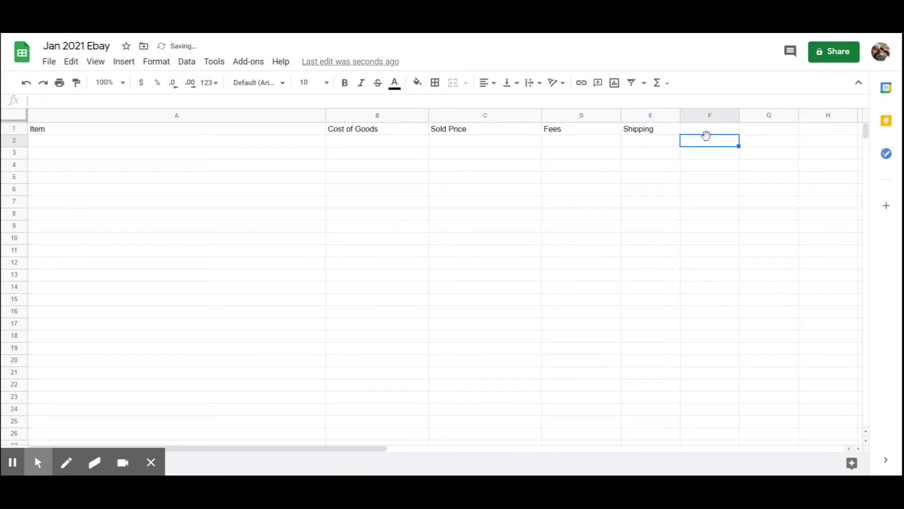
pyautogui.click(710, 129)
pyautogui.press('Return')
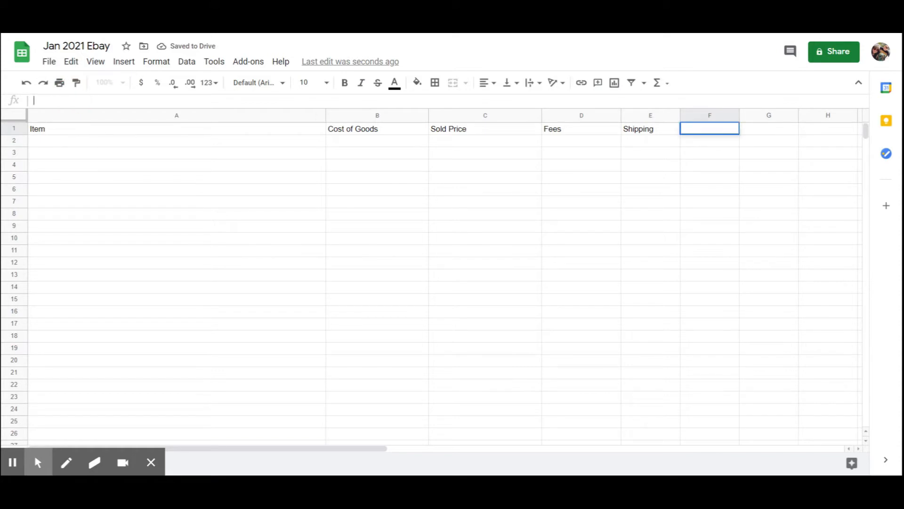
pyautogui.write('Total')
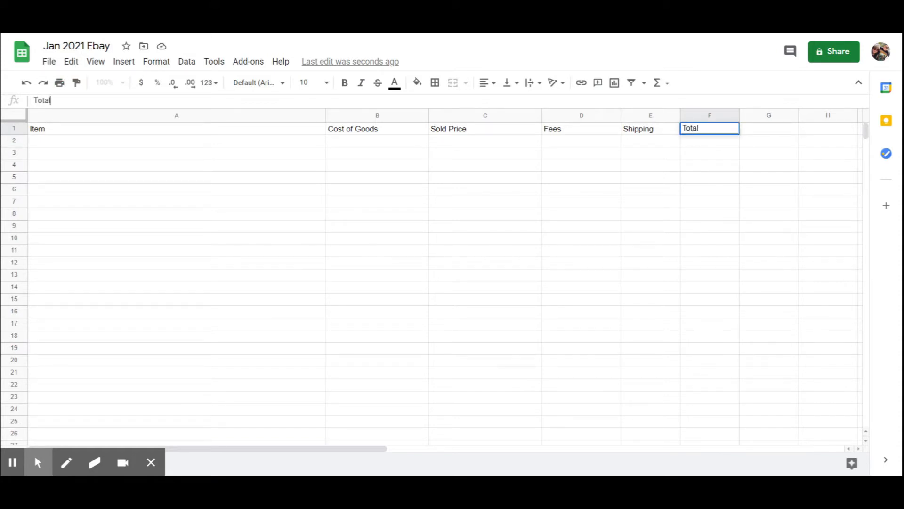
pyautogui.write(' Profit')
# - Enter the header "Return of Investment" in G1 and widen column G to fit the text
pyautogui.click(770, 128)
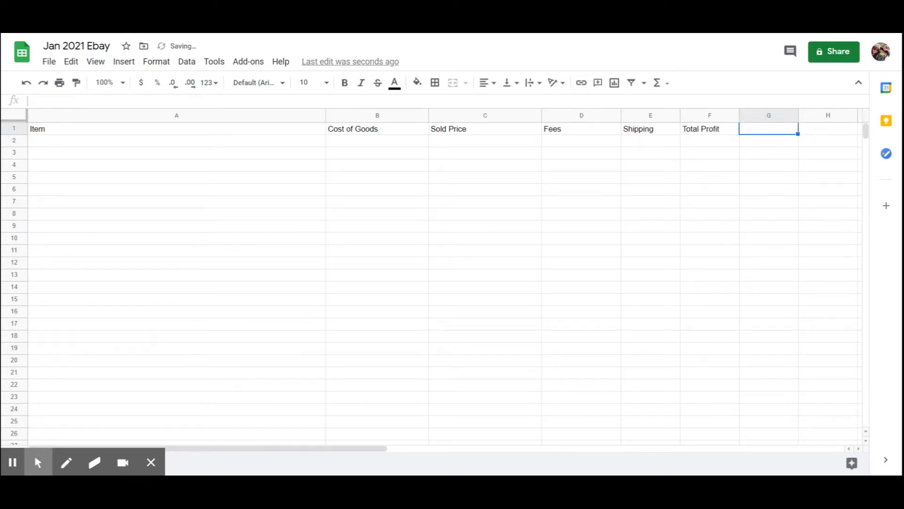
pyautogui.click(72, 102)
pyautogui.write('Return')
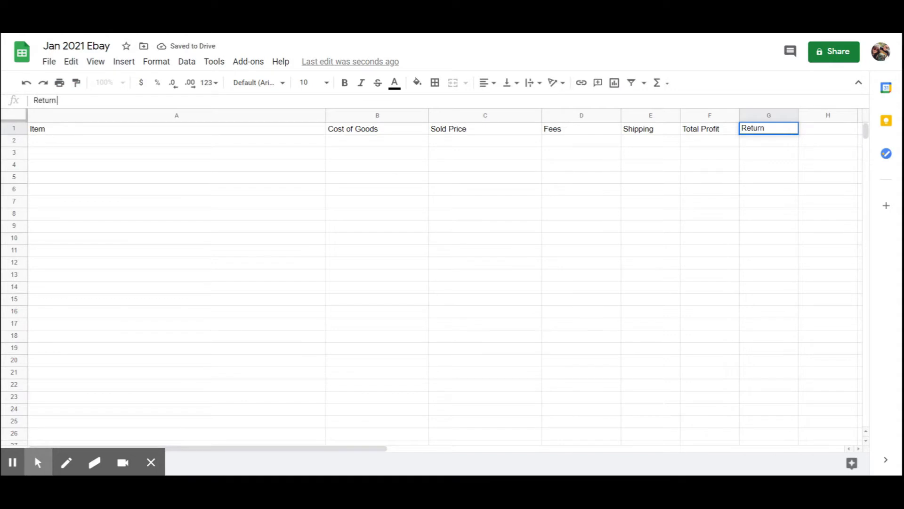
pyautogui.write(' of Investment')
pyautogui.press('Return')
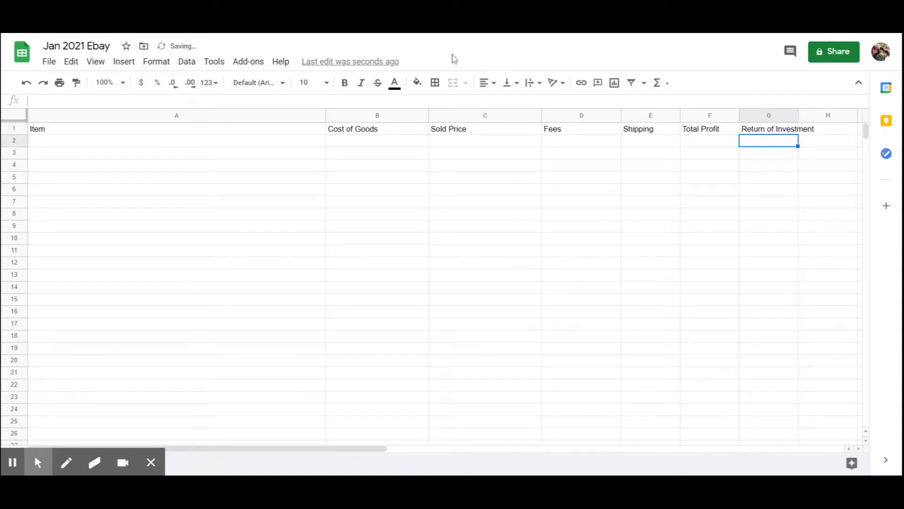
pyautogui.moveTo(797, 113); pyautogui.dragTo(828, 115)
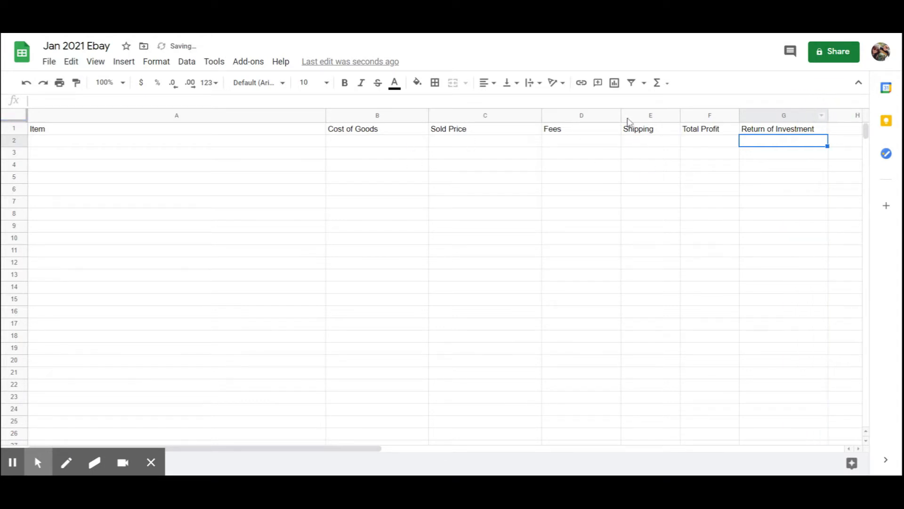
# - Narrow columns B through F so that each fits its header more closely
pyautogui.moveTo(621, 115); pyautogui.dragTo(602, 115)
pyautogui.moveTo(661, 115); pyautogui.dragTo(657, 115)
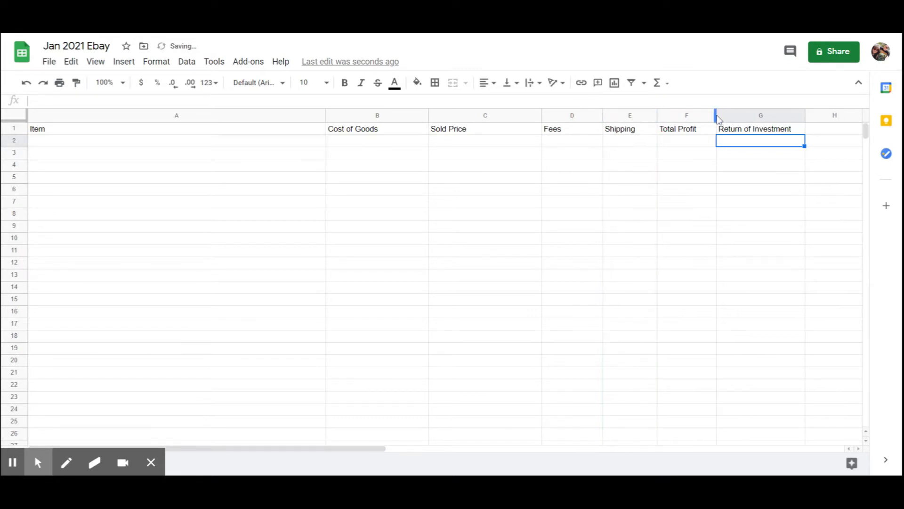
pyautogui.moveTo(716, 116); pyautogui.dragTo(714, 115)
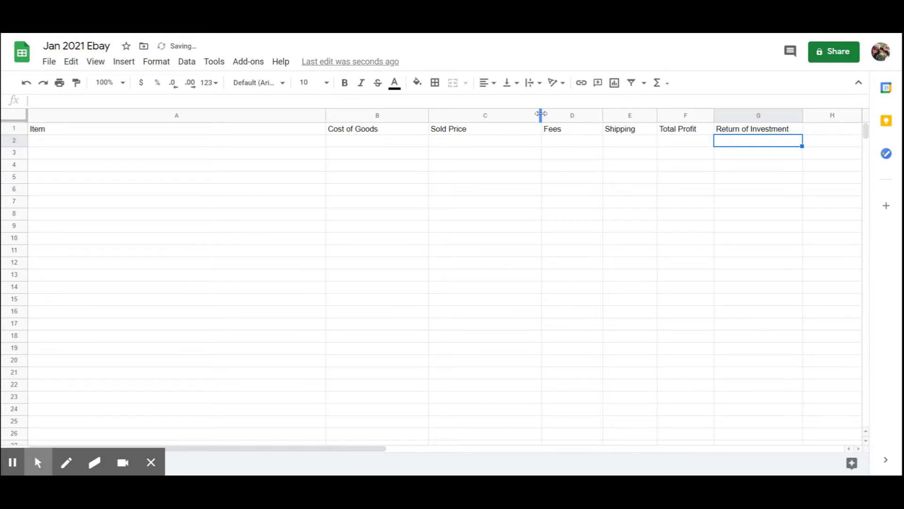
pyautogui.moveTo(541, 114); pyautogui.dragTo(493, 115)
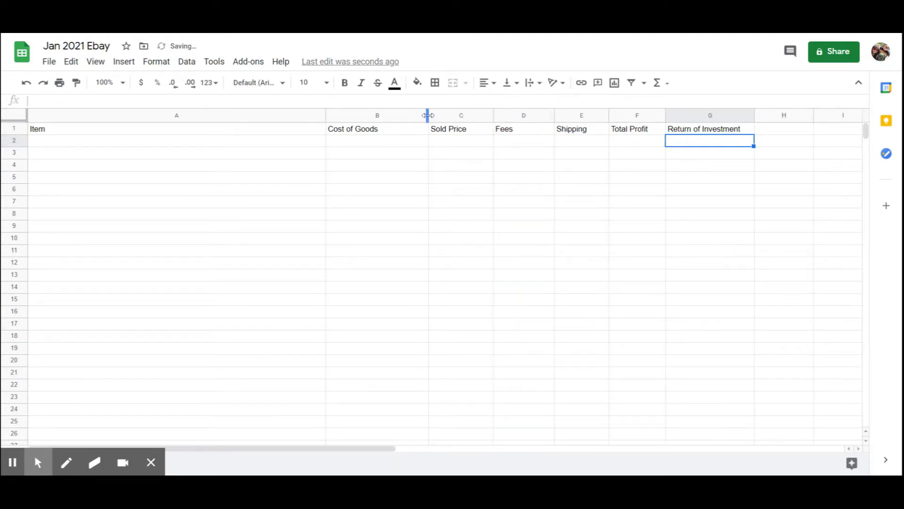
pyautogui.moveTo(427, 115); pyautogui.dragTo(410, 115)
# - Enter a sample cost of 1.25 in B2 and format the cell as currency
pyautogui.click(375, 141)
pyautogui.write('1')
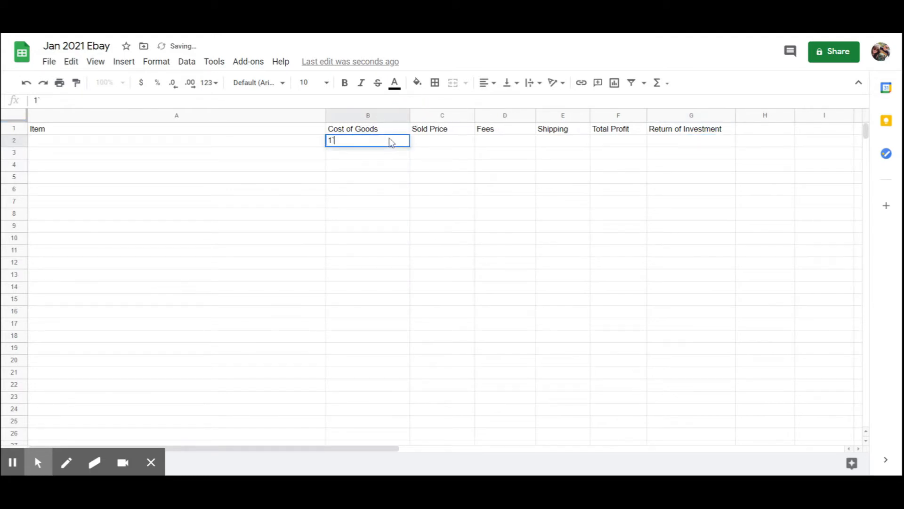
pyautogui.write('.38')
pyautogui.press('Return')
pyautogui.click(372, 140)
pyautogui.write('1')
pyautogui.press('Return')
pyautogui.press('Up')
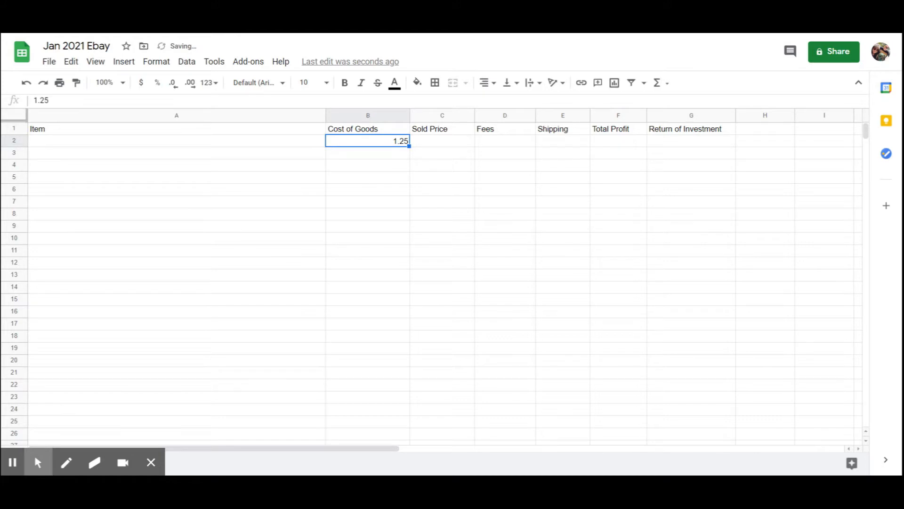
pyautogui.click(141, 83)
pyautogui.click(141, 85)
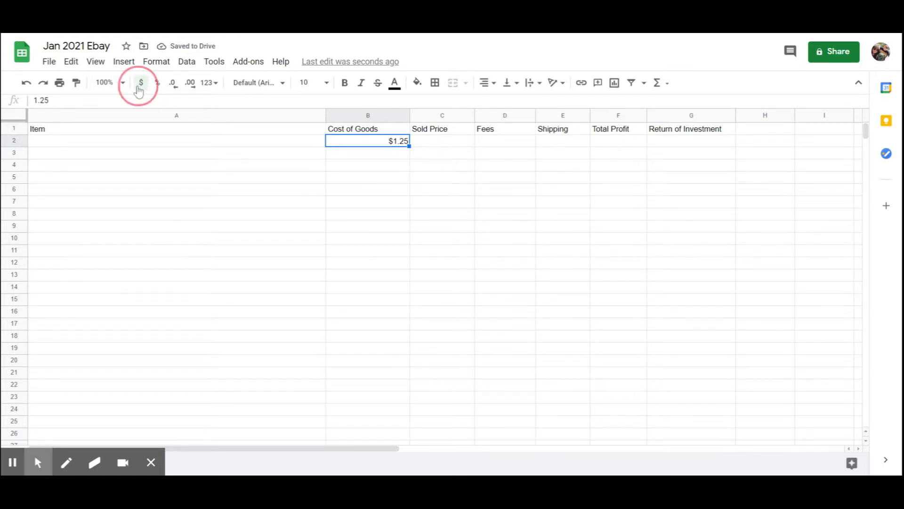
# - Undo the currency format and the sample cost in B2
pyautogui.click(26, 83)
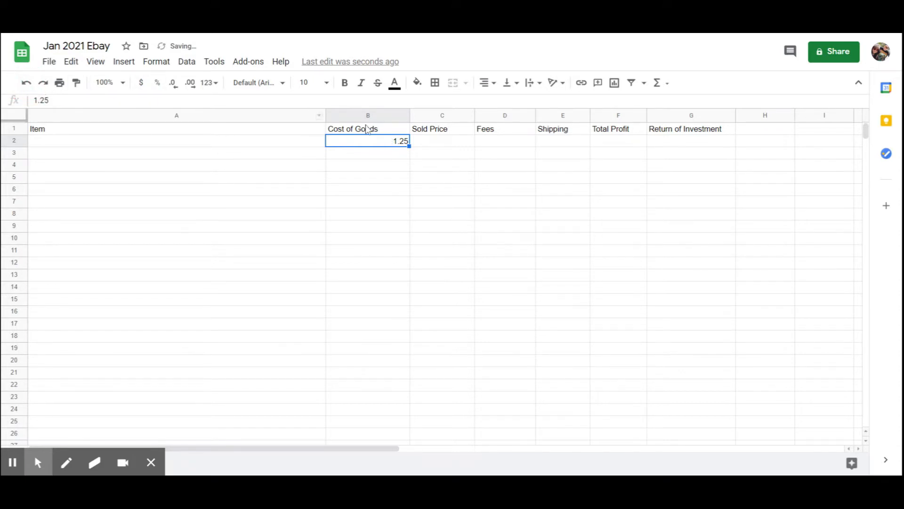
pyautogui.click(27, 83)
pyautogui.click(27, 83)
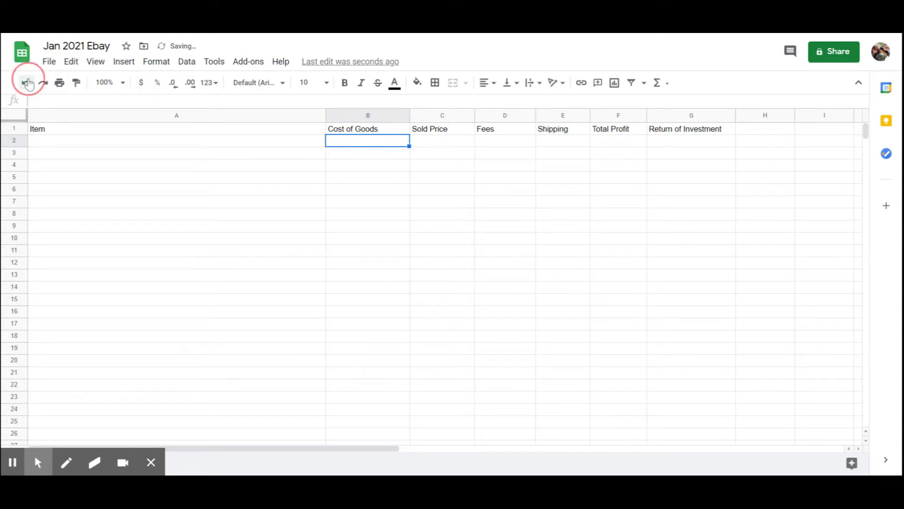
# - Format the empty cell B2 as currency and fill that format down the column to B100
pyautogui.click(373, 215)
pyautogui.click(382, 143)
pyautogui.click(144, 83)
pyautogui.moveTo(410, 146); pyautogui.dragTo(394, 178)
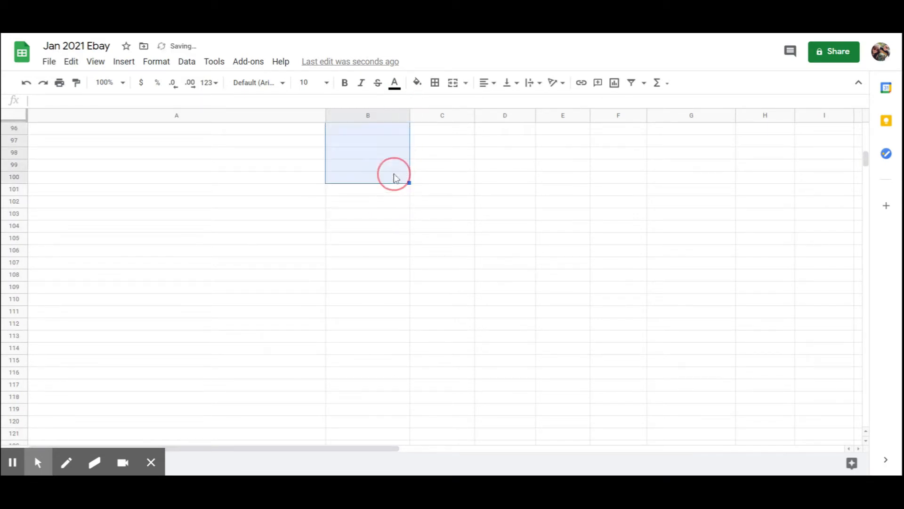
pyautogui.scroll(20, 419, 178)
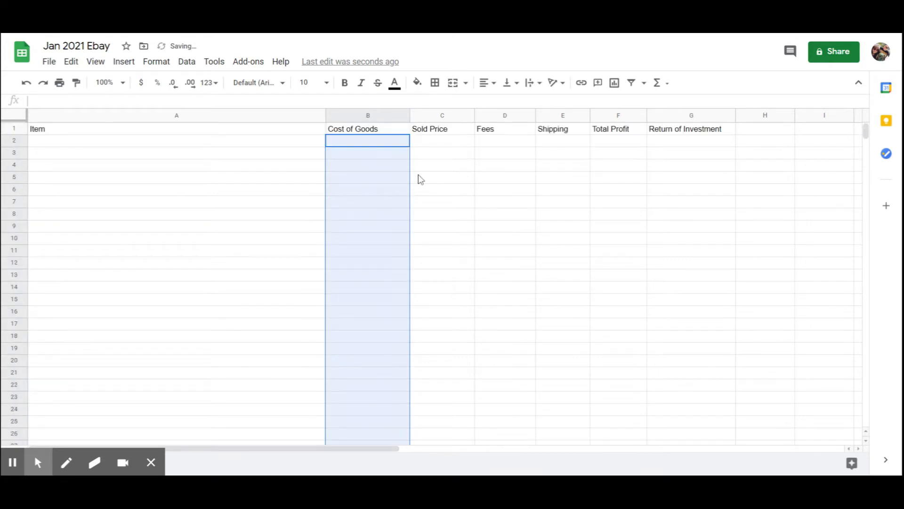
# - Enter a test cost of 1 in B2 and in each cell from B4 to B8
pyautogui.click(373, 166)
pyautogui.click(361, 145)
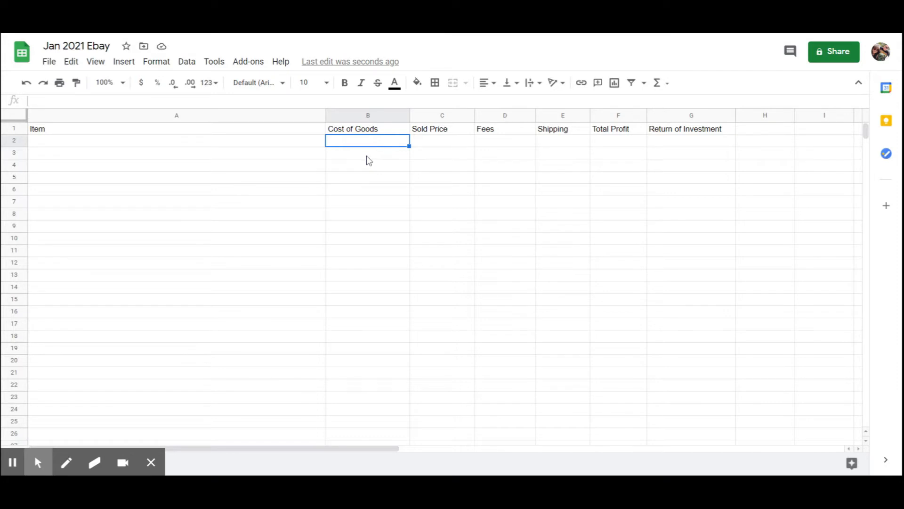
pyautogui.write('1')
pyautogui.press('Return')
pyautogui.press('Down')
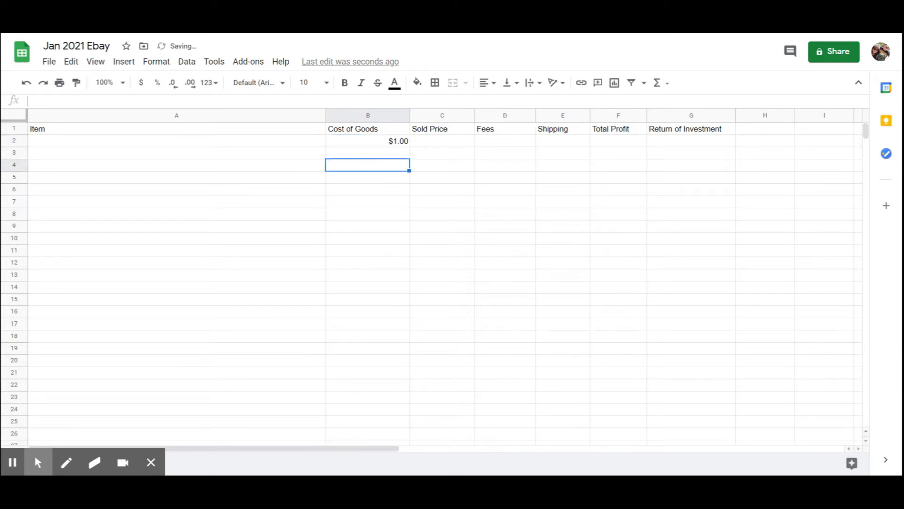
pyautogui.write('1')
pyautogui.press('Return')
pyautogui.write('1')
pyautogui.press('Return')
pyautogui.write('1')
pyautogui.press('Return')
pyautogui.write('1')
pyautogui.press('Return')
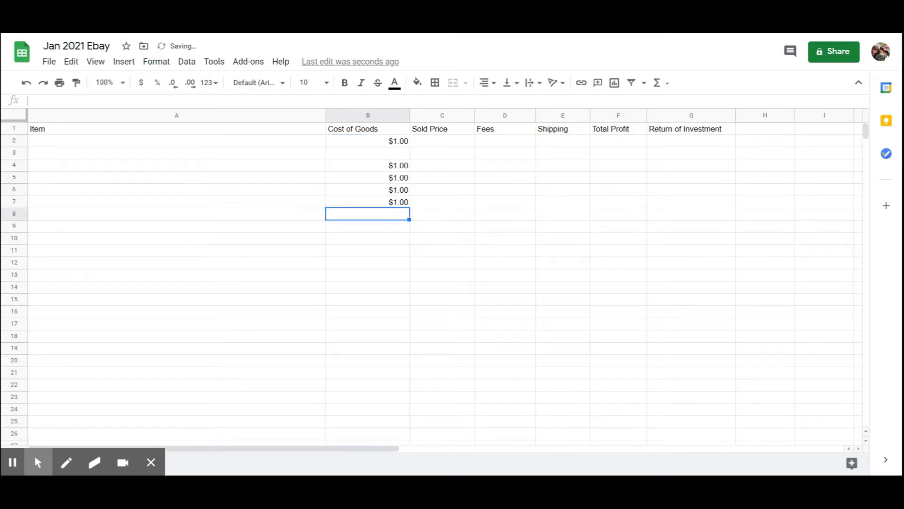
pyautogui.write('1')
pyautogui.press('Return')
# - Clear all the test costs from the Cost of Goods column, from B8 up to B2
pyautogui.press('Up')
pyautogui.press('Delete')
pyautogui.press('Up')
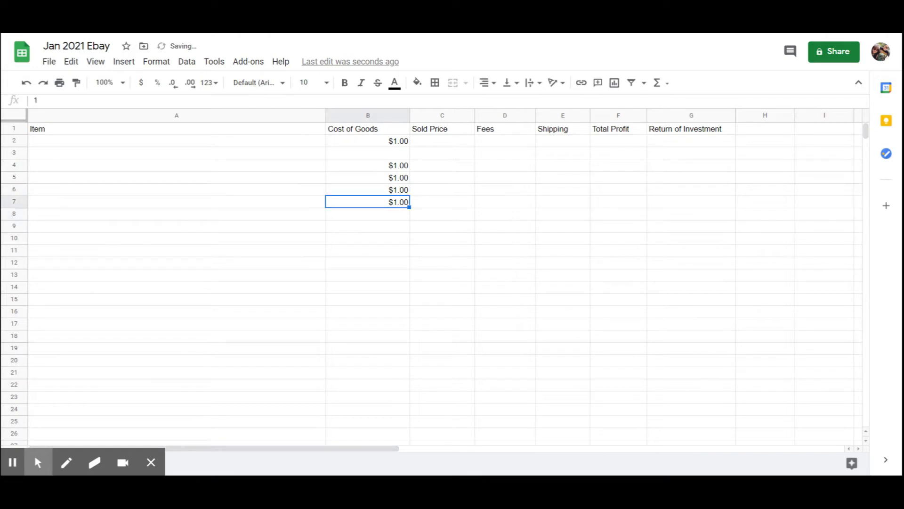
pyautogui.press('Delete')
pyautogui.press('Up')
pyautogui.press('Delete')
pyautogui.press('Up')
pyautogui.press('Delete')
pyautogui.press('Up')
pyautogui.press('Delete')
pyautogui.press('Up')
pyautogui.press('Up')
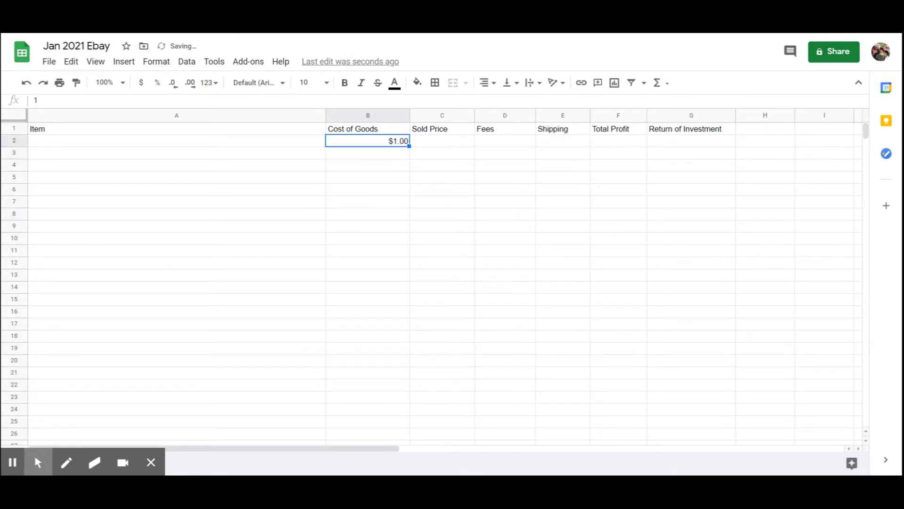
pyautogui.press('Delete')
# - Format the empty Sold Price cell C2 as currency and fill that format down column C
pyautogui.press('Right')
pyautogui.press('Right')
pyautogui.press('Right')
pyautogui.press('Left')
pyautogui.press('Left')
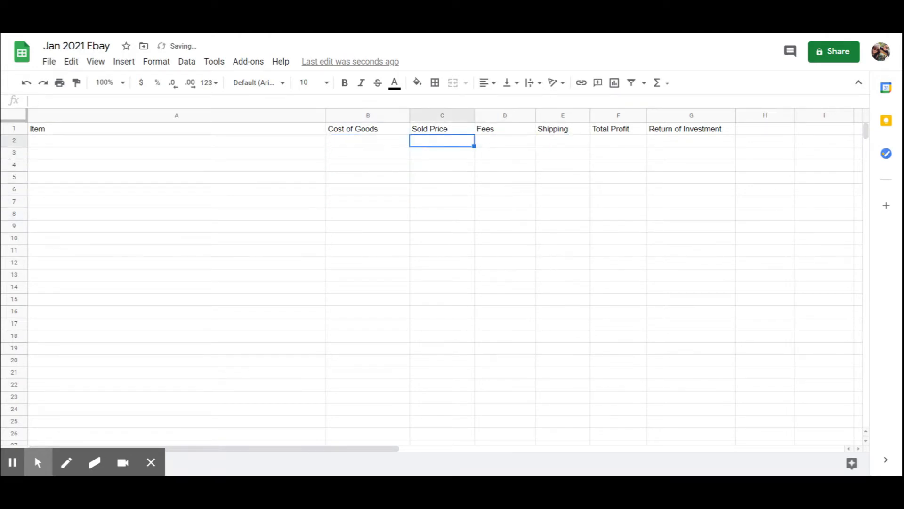
pyautogui.click(141, 89)
pyautogui.moveTo(474, 146); pyautogui.dragTo(433, 281)
pyautogui.scroll(15, 550, 275)
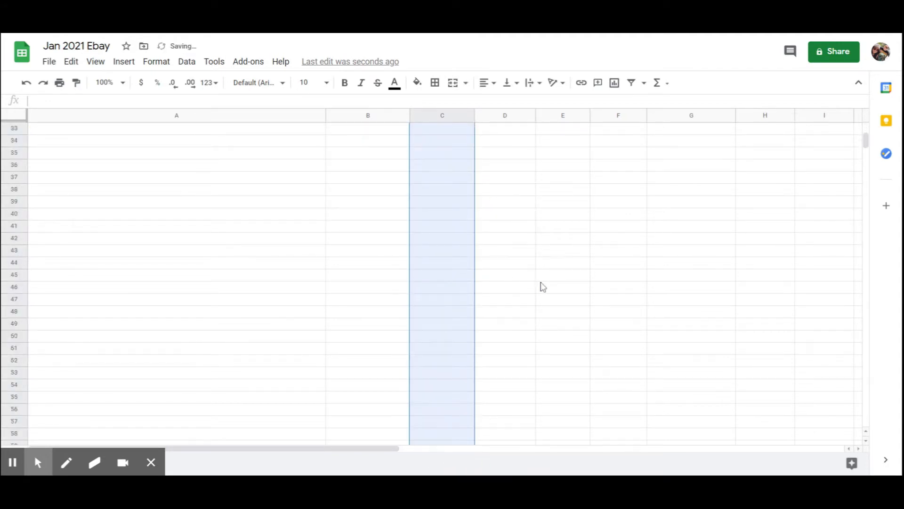
# - Format the empty Fees cell D2 as currency and fill that format down column D
pyautogui.click(509, 144)
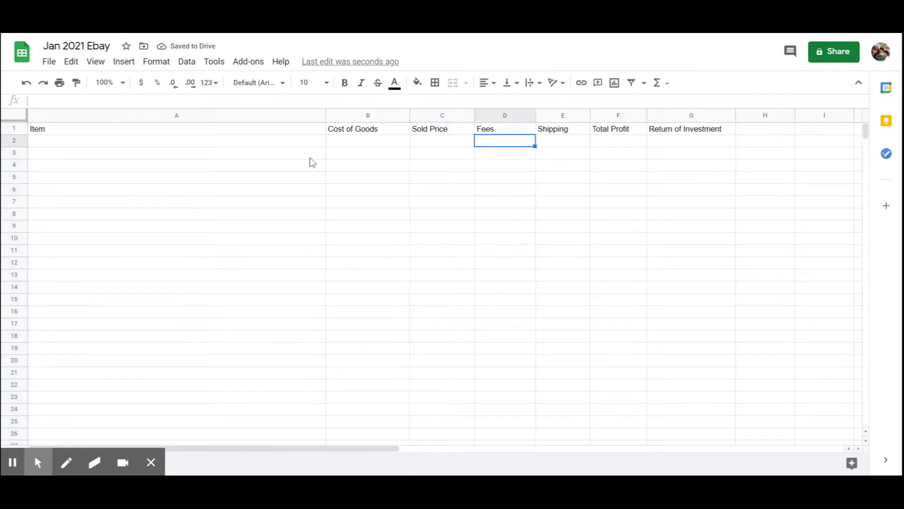
pyautogui.click(141, 83)
pyautogui.moveTo(535, 146); pyautogui.dragTo(504, 244)
pyautogui.scroll(20, 586, 228)
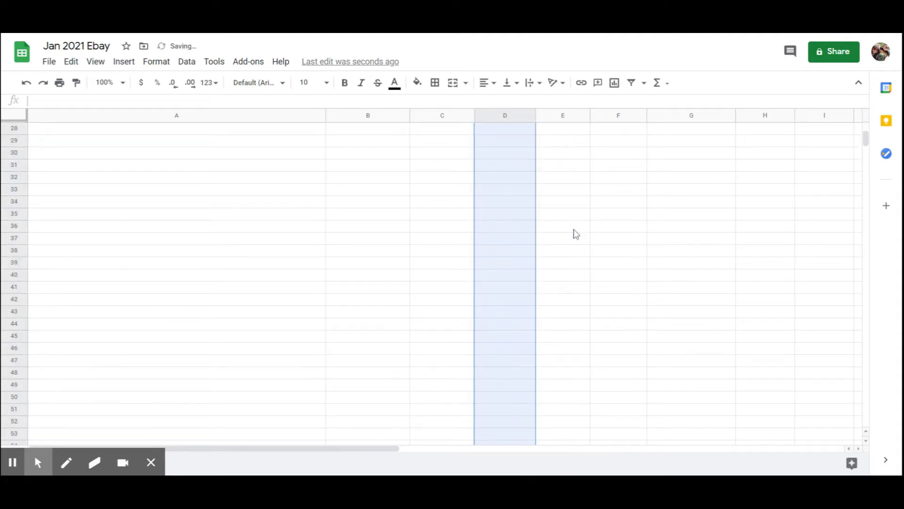
# - Format the empty Shipping cell E2 as currency and fill that format down column E to about row 129
pyautogui.click(568, 141)
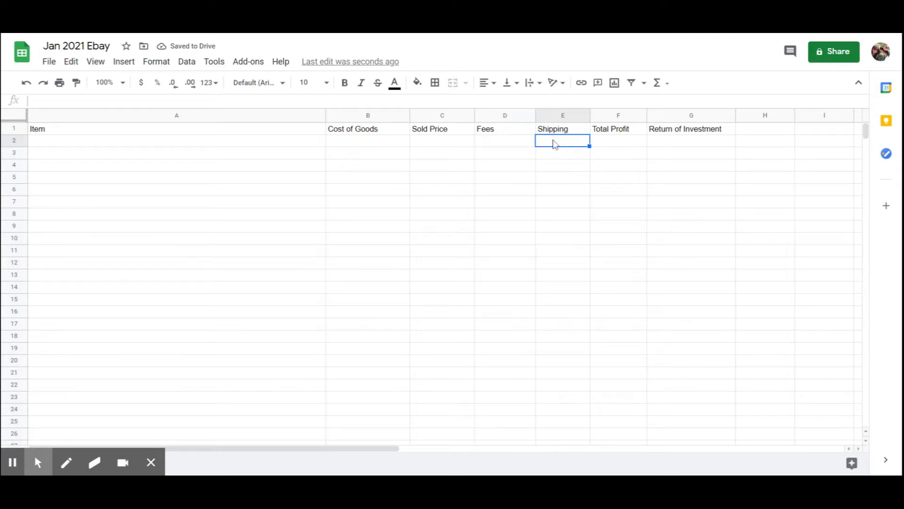
pyautogui.click(49, 63)
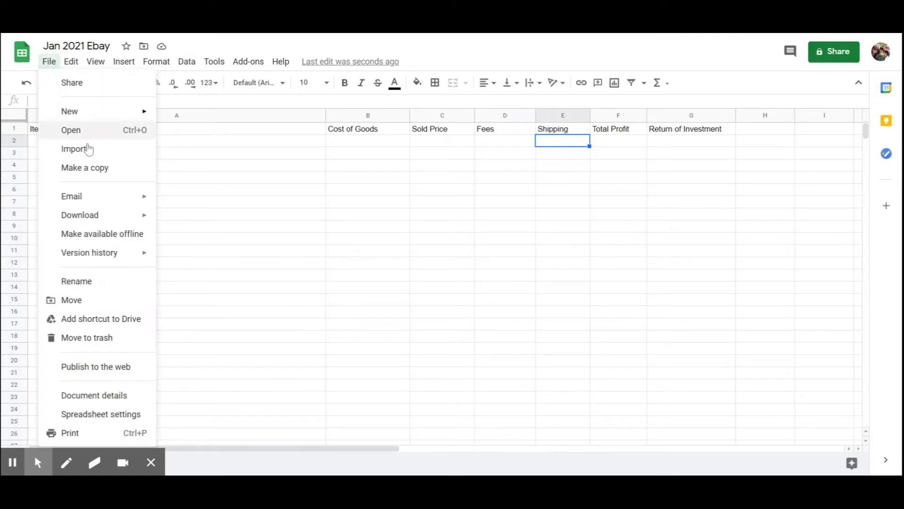
pyautogui.click(505, 50)
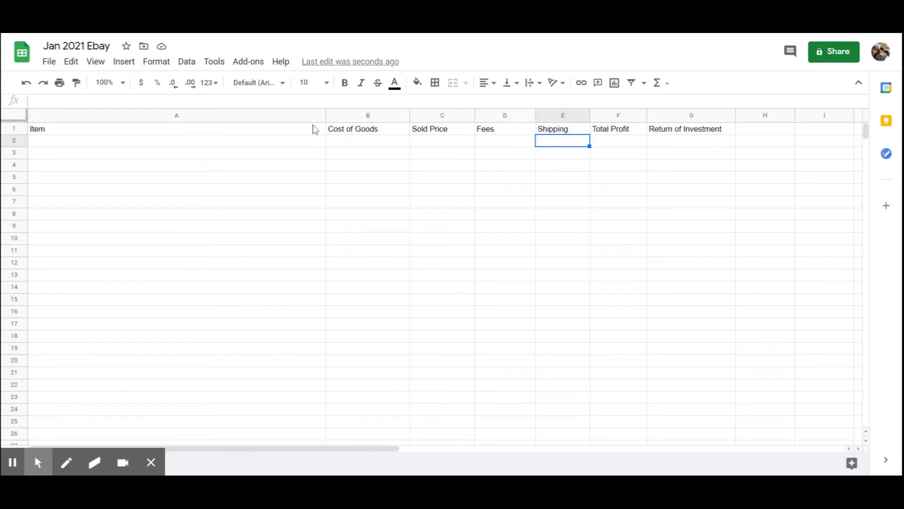
pyautogui.click(141, 85)
pyautogui.moveTo(589, 146); pyautogui.dragTo(569, 294)
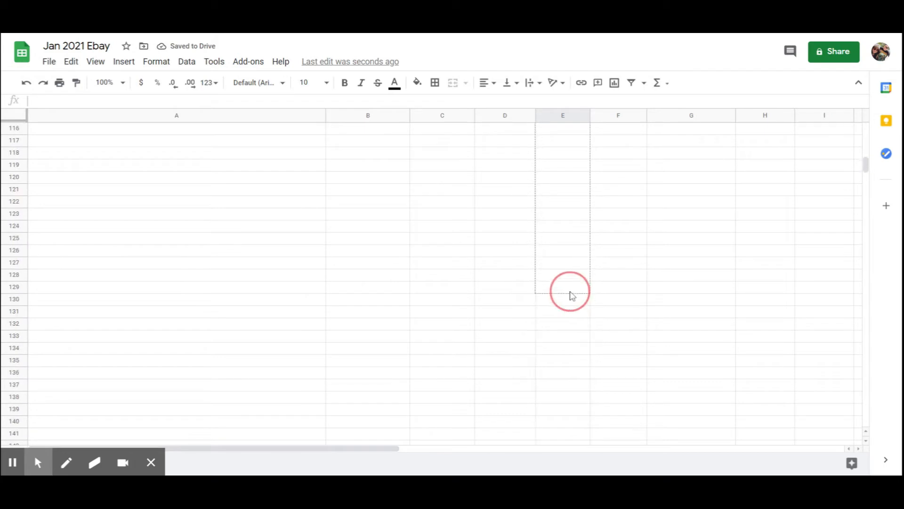
pyautogui.scroll(10, 675, 221)
pyautogui.scroll(15, 675, 201)
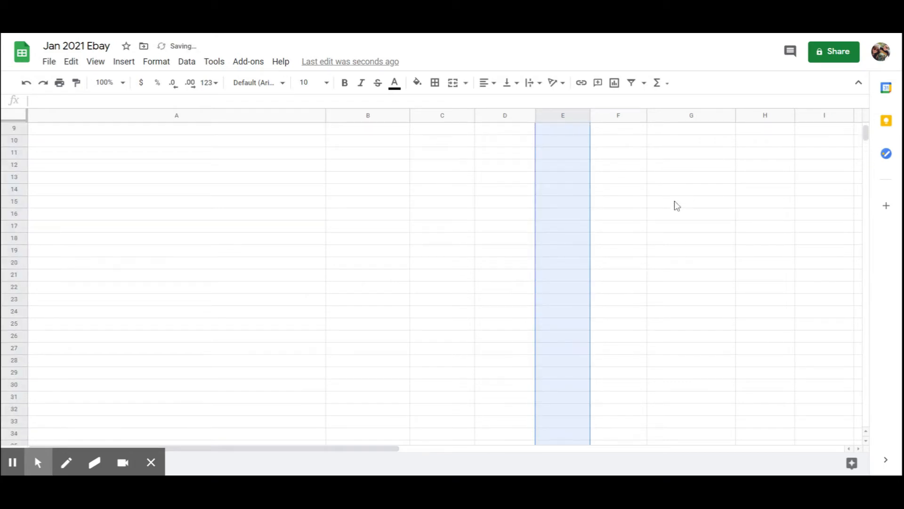
# - Format the empty Total Profit cell F2 as currency and fill that format down the column to F112
pyautogui.click(629, 133)
pyautogui.click(630, 140)
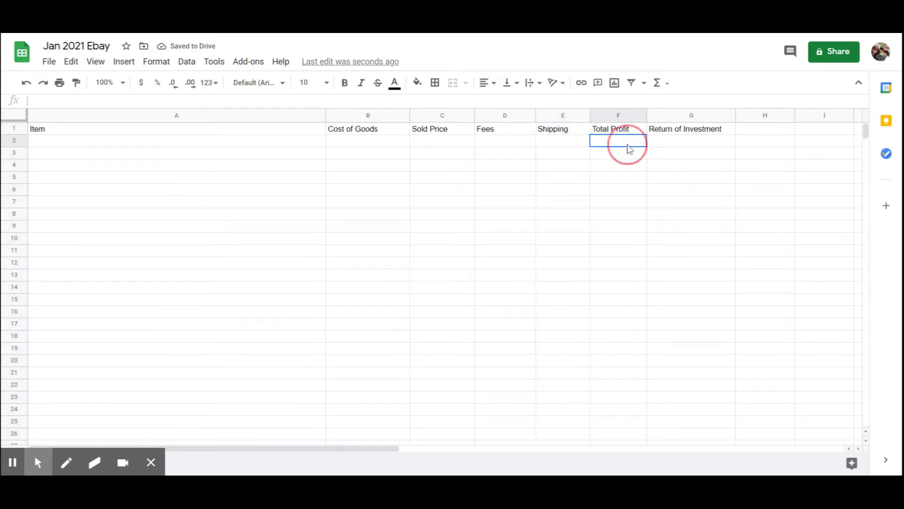
pyautogui.click(139, 83)
pyautogui.moveTo(646, 146); pyautogui.dragTo(607, 292)
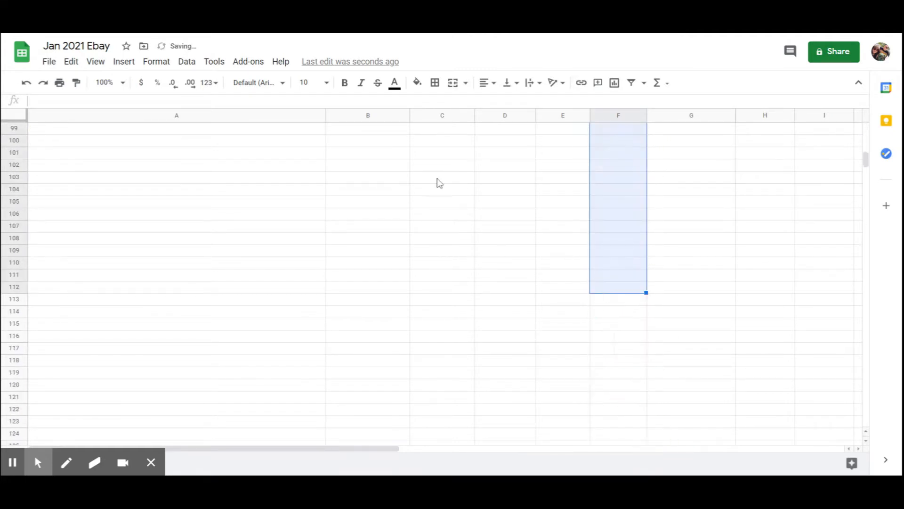
pyautogui.scroll(20, 423, 184)
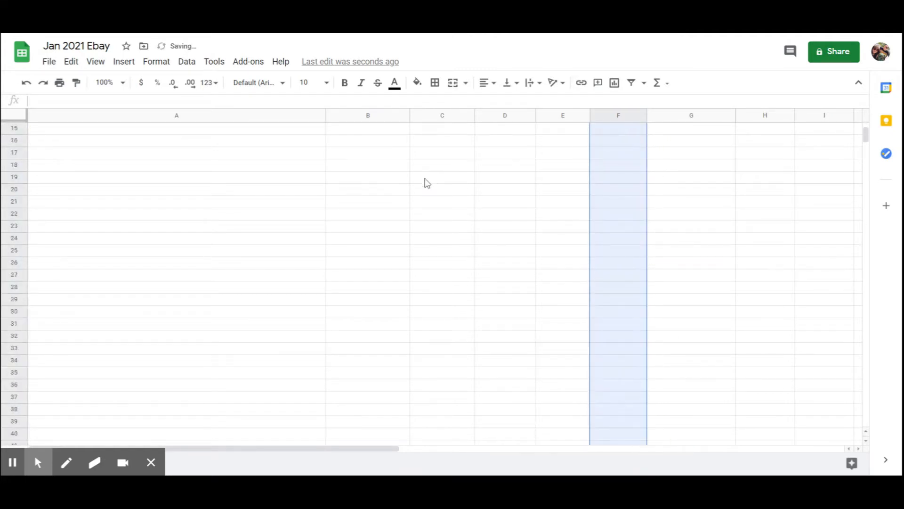
# - Enter a test amount of 1 in B2 and in each cell from C3 to F3
pyautogui.click(371, 145)
pyautogui.write('1')
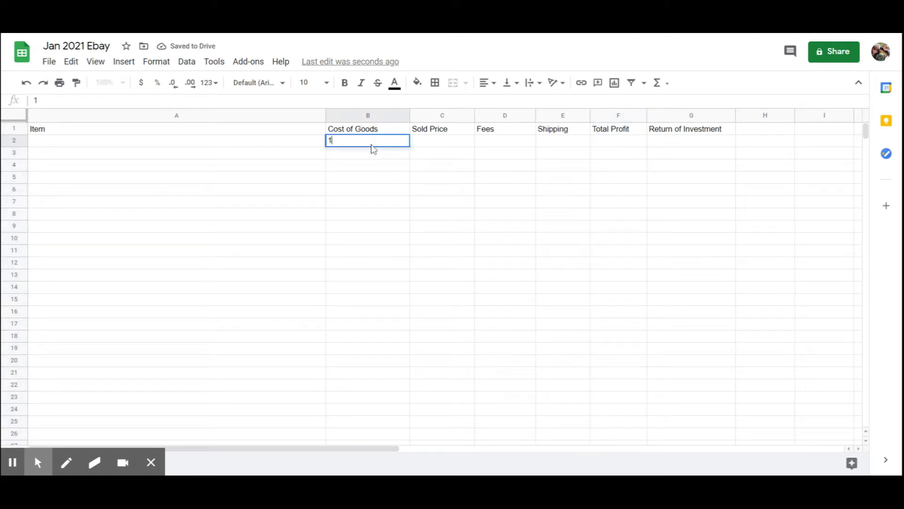
pyautogui.press('Tab')
pyautogui.press('Down')
pyautogui.write('1')
pyautogui.press('Tab')
pyautogui.write('1')
pyautogui.press('Right')
pyautogui.write('1')
pyautogui.press('Right')
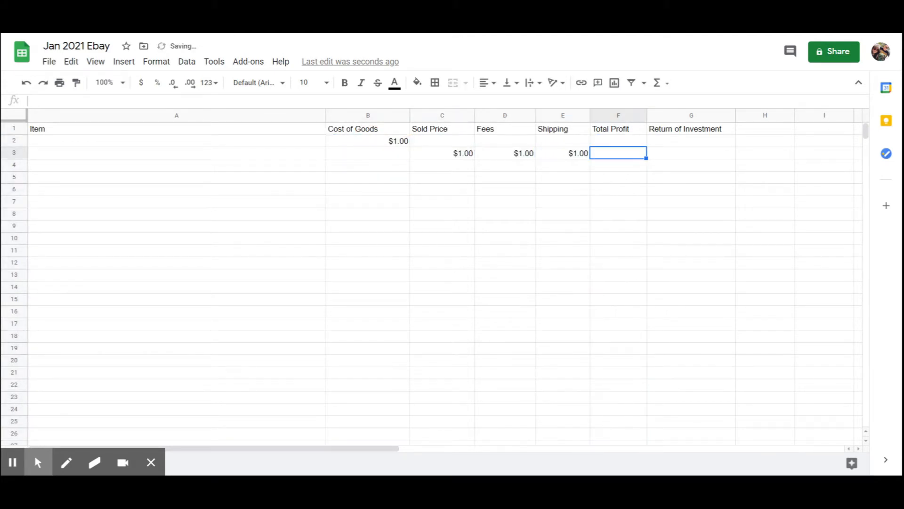
pyautogui.write('1')
pyautogui.press('Right')
# - Undo the test amounts entered in B2 and in row 3
pyautogui.press('Left')
pyautogui.hotkey('ctrl', 'z')
pyautogui.hotkey('ctrl', 'z')
pyautogui.hotkey('ctrl', 'z')
pyautogui.hotkey('ctrl', 'z')
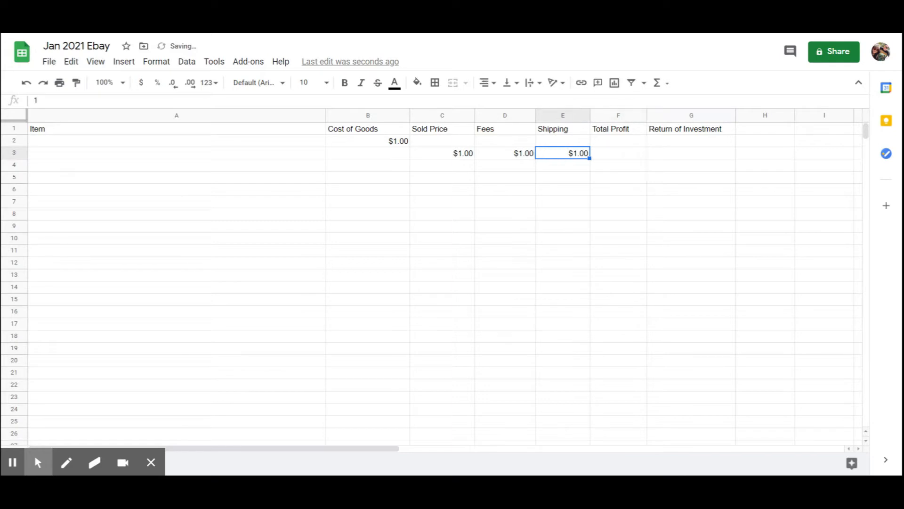
pyautogui.hotkey('ctrl', 'z')
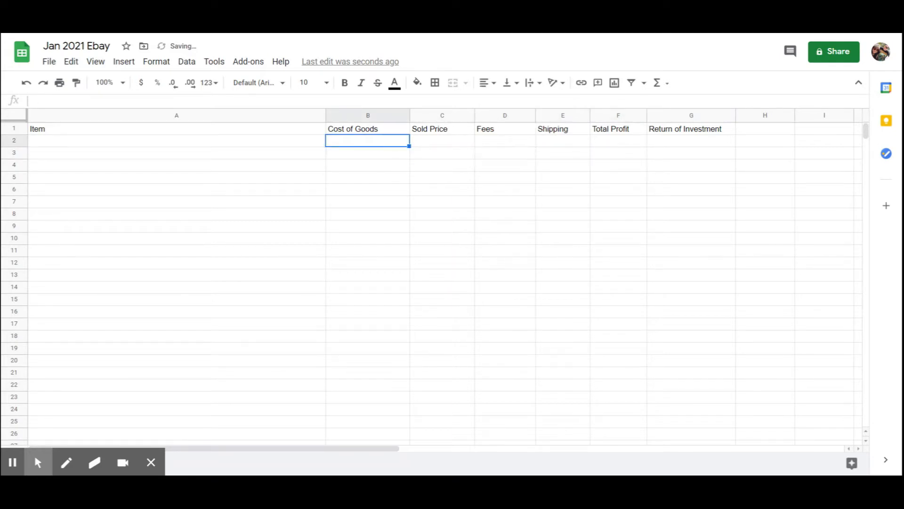
pyautogui.press('Right')
pyautogui.press('Right')
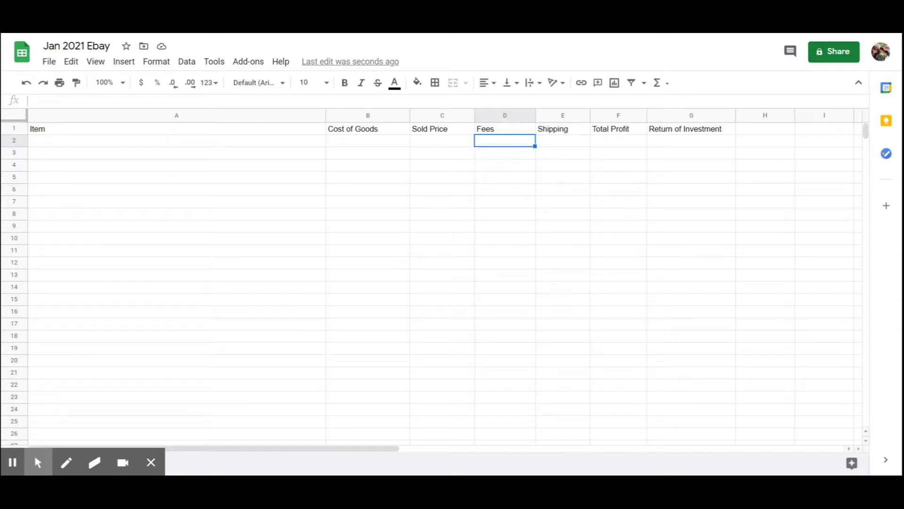
pyautogui.press('Right')
pyautogui.press('Right')
pyautogui.press('Left')
pyautogui.press('Left')
pyautogui.press('Right')
pyautogui.press('Right')
pyautogui.press('Left')
pyautogui.press('Left')
pyautogui.press('Left')
pyautogui.press('Left')
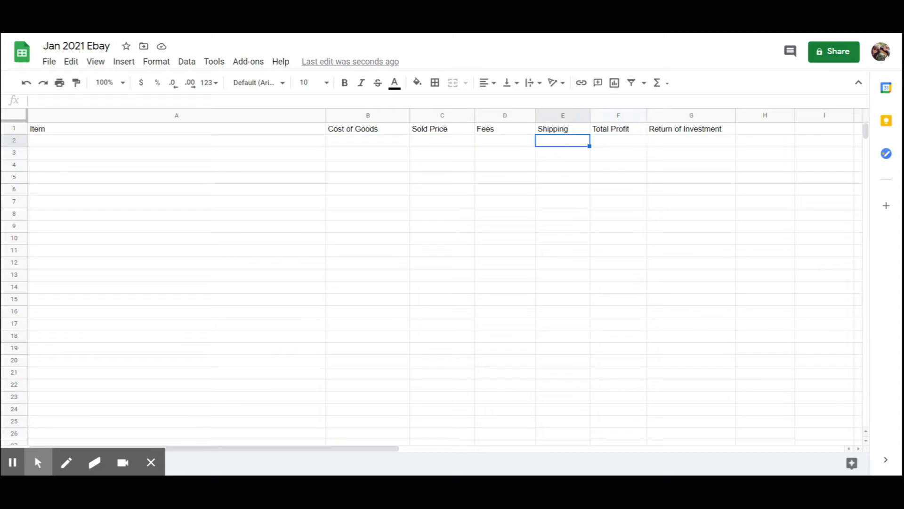
pyautogui.press('Right')
pyautogui.press('Right')
pyautogui.press('Right')
pyautogui.press('Right')
pyautogui.press('Left')
pyautogui.press('Left')
pyautogui.press('Left')
pyautogui.press('Right')
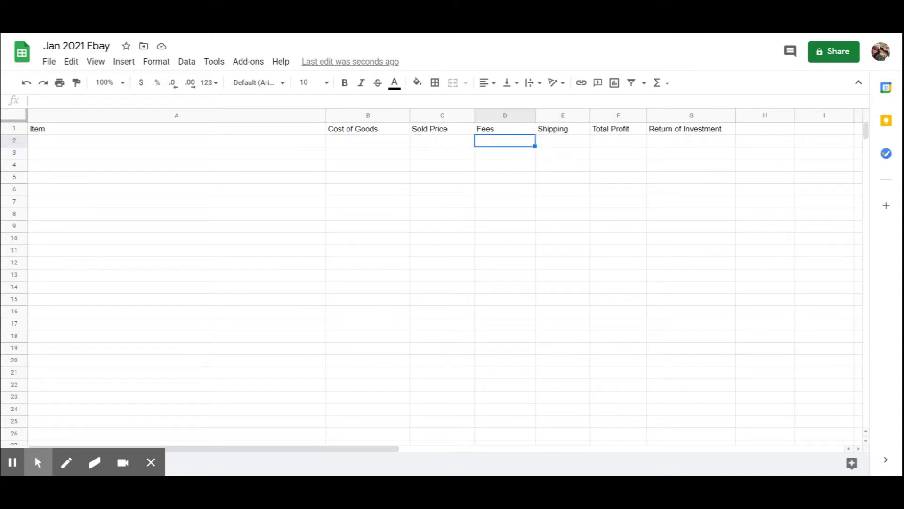
pyautogui.click(79, 103)
pyautogui.click(567, 148)
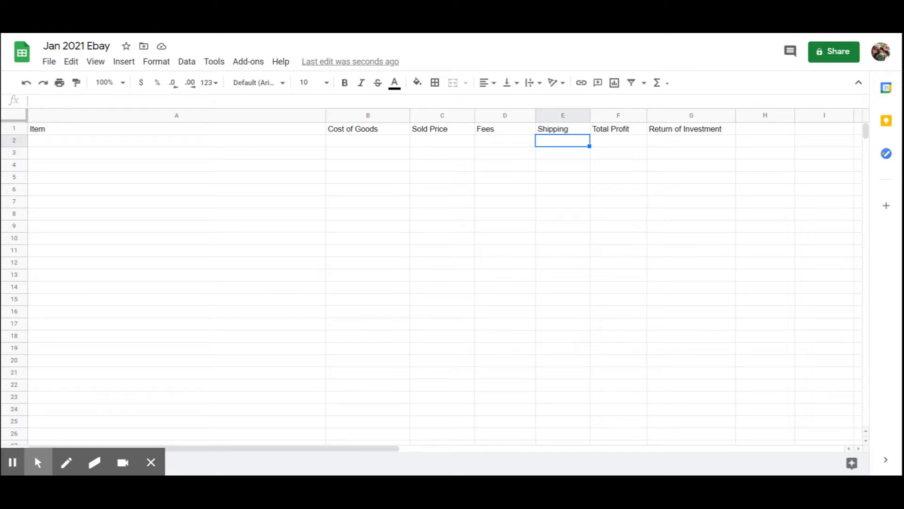
# - Enter the formula =(C2*.13) in the Fees cell D2 to calculate 13 percent of the sold price
pyautogui.click(505, 141)
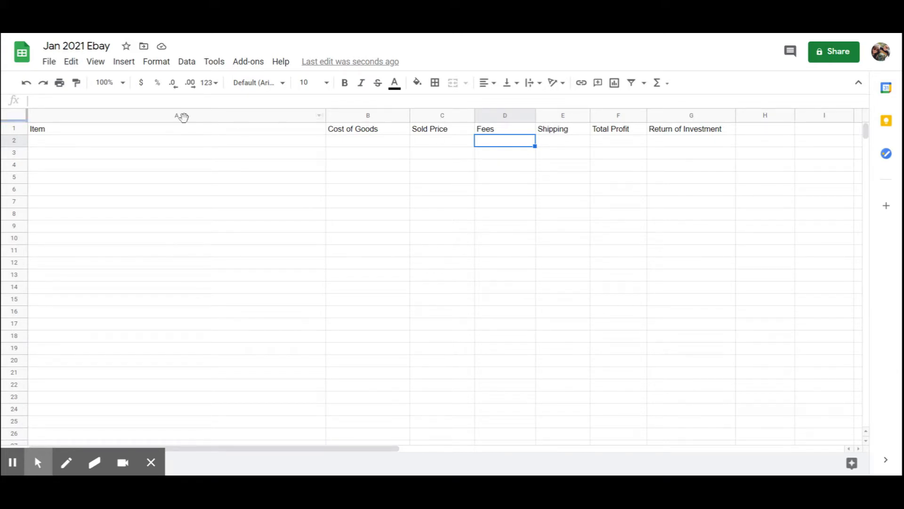
pyautogui.click(171, 103)
pyautogui.write('=(')
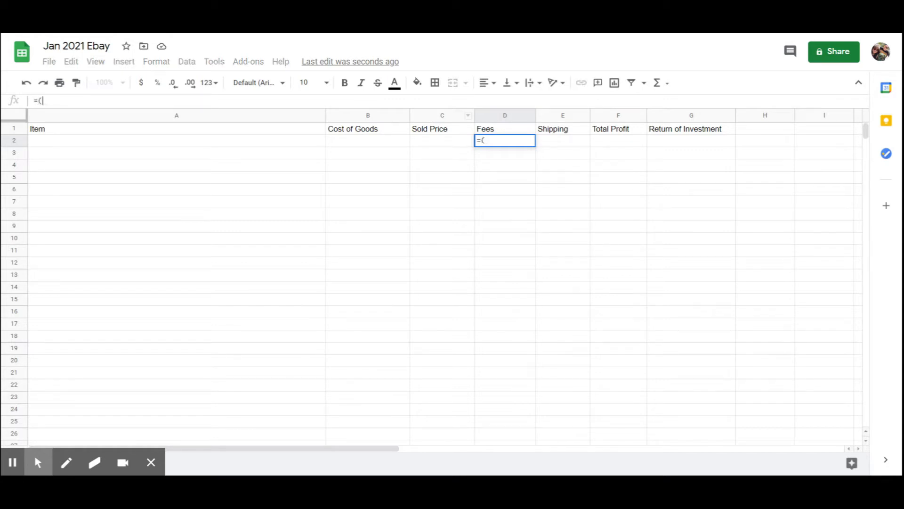
pyautogui.write('c2')
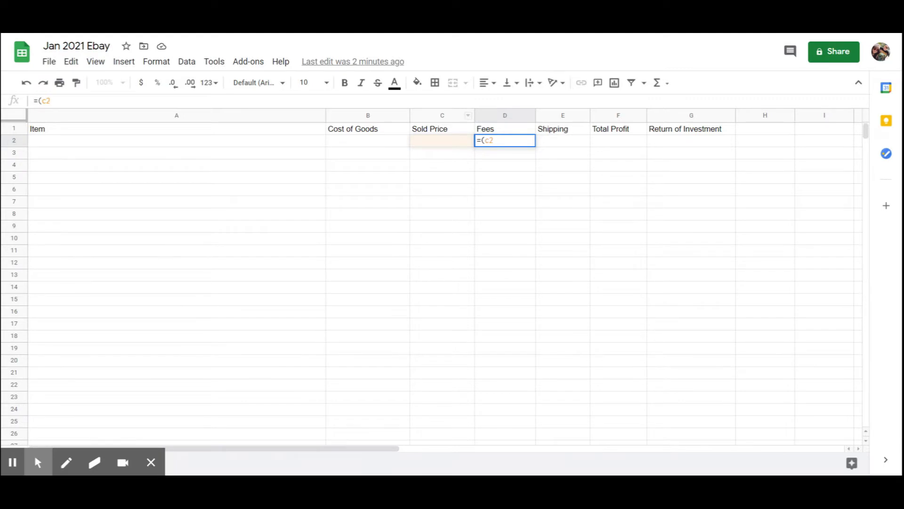
pyautogui.press('BackSpace')
pyautogui.press('BackSpace')
pyautogui.write('C')
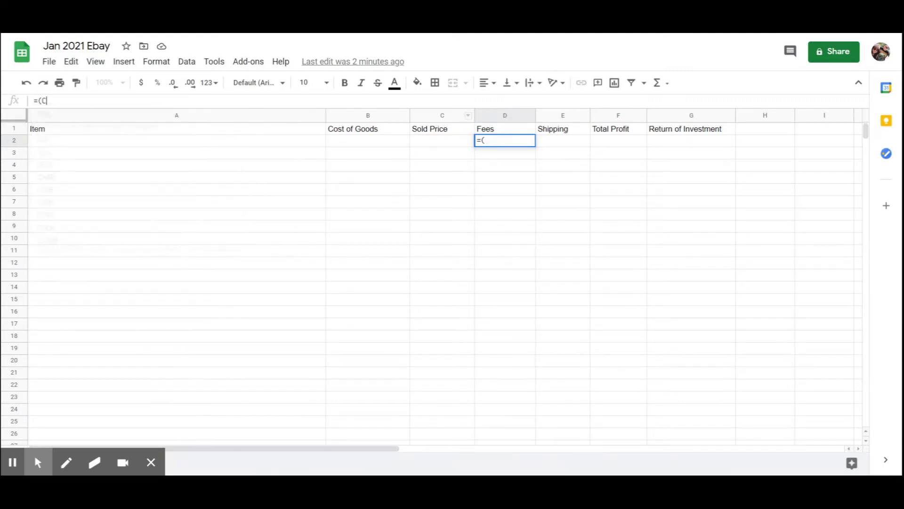
pyautogui.write('2')
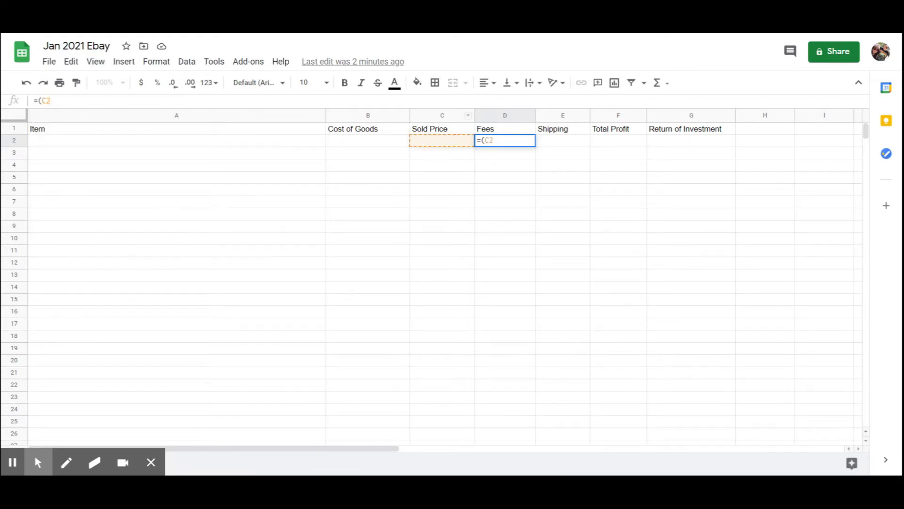
pyautogui.write('*')
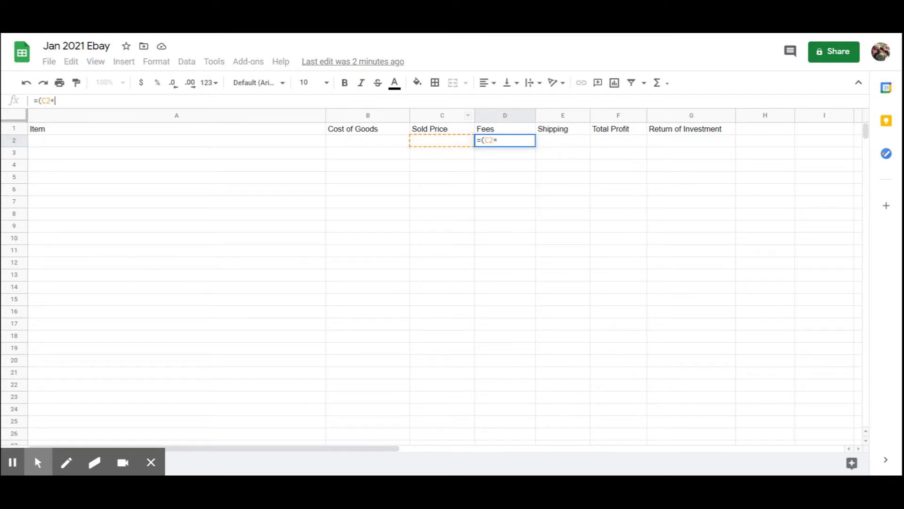
pyautogui.write('.1')
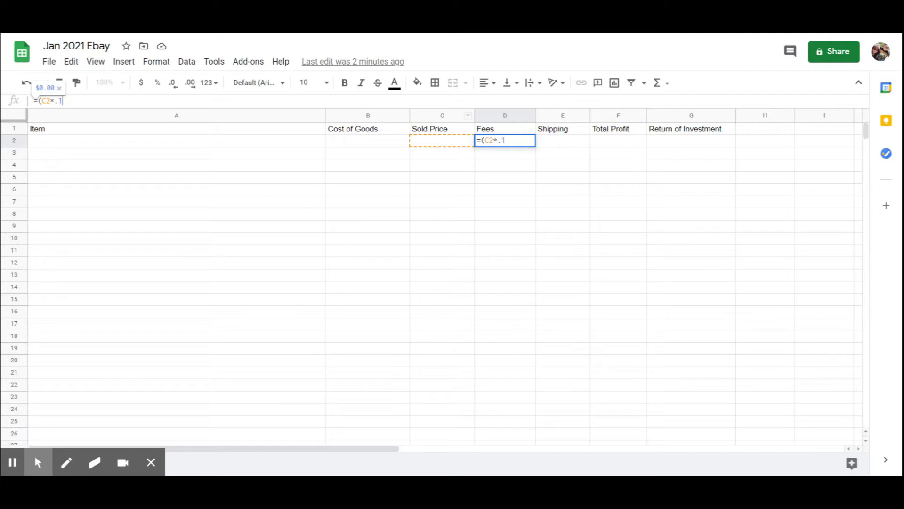
pyautogui.write('3)')
pyautogui.press('Return')
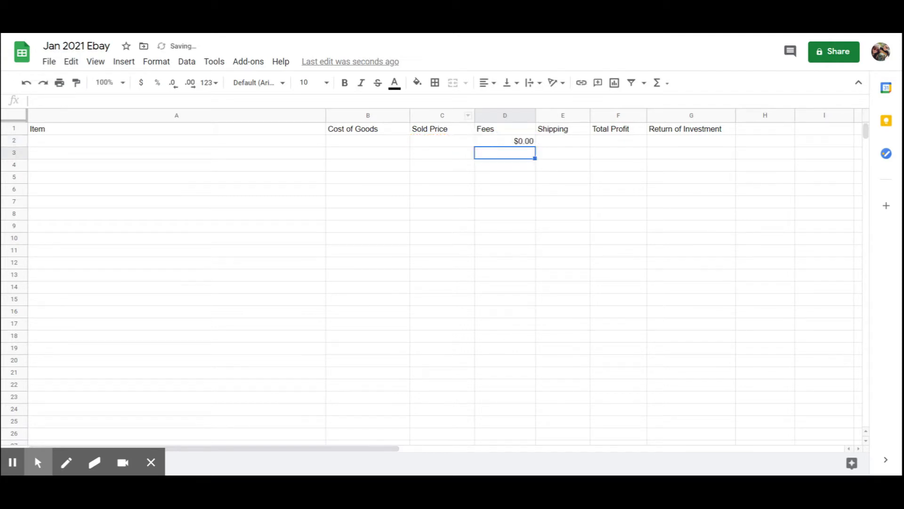
# - Extend the Fees formula in D2 with a flat fee of .30, making it =(C2*0.13)+.30
pyautogui.press('Up')
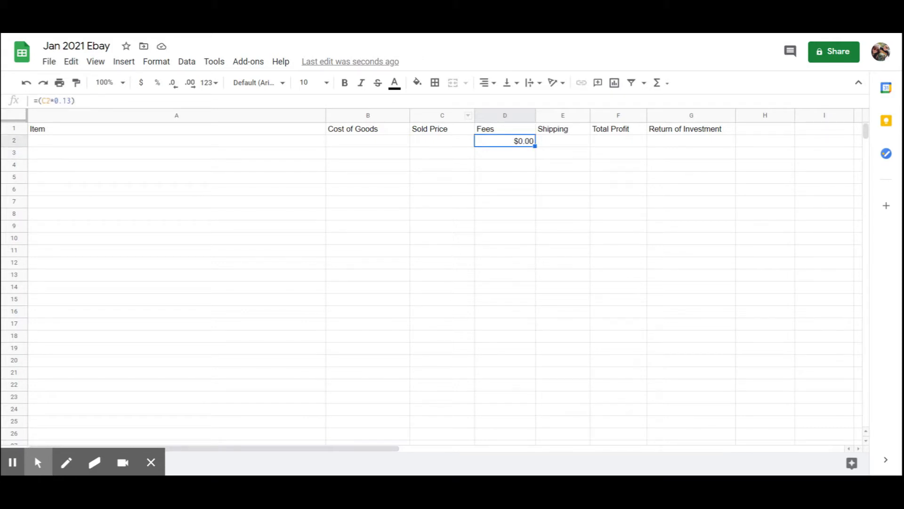
pyautogui.click(113, 99)
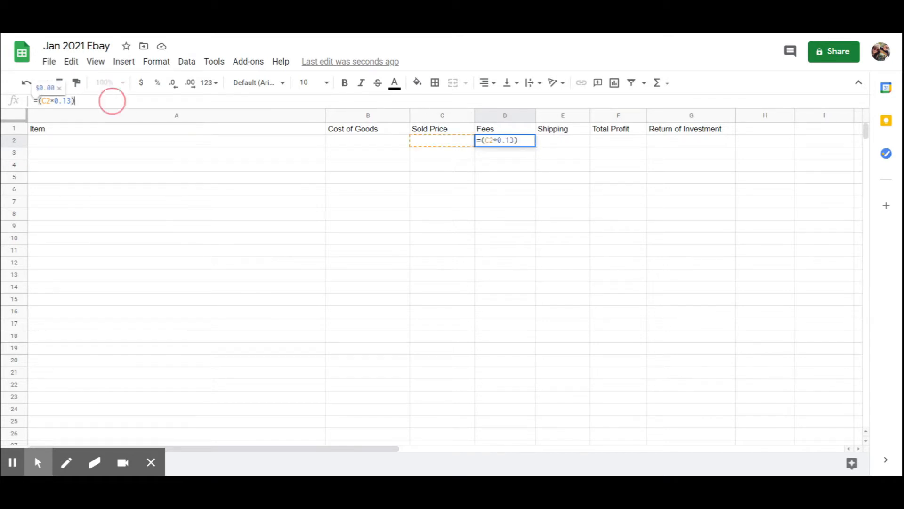
pyautogui.write('+.30')
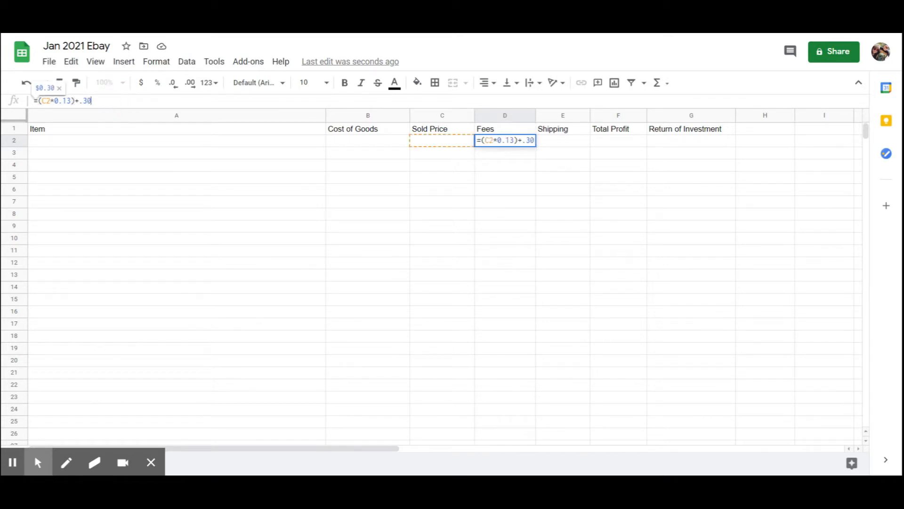
pyautogui.press('Return')
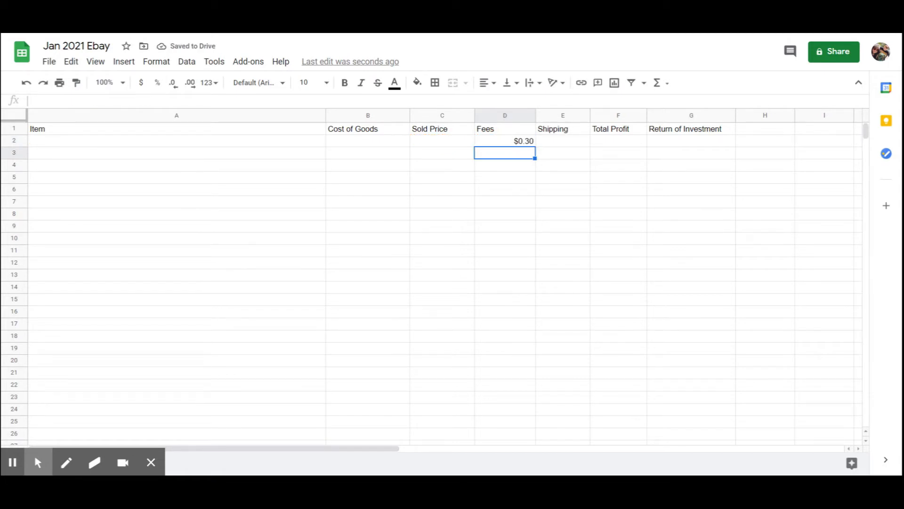
# - Try filling the Fees formula from D2 down to D17, and undo that fill
pyautogui.click(505, 141)
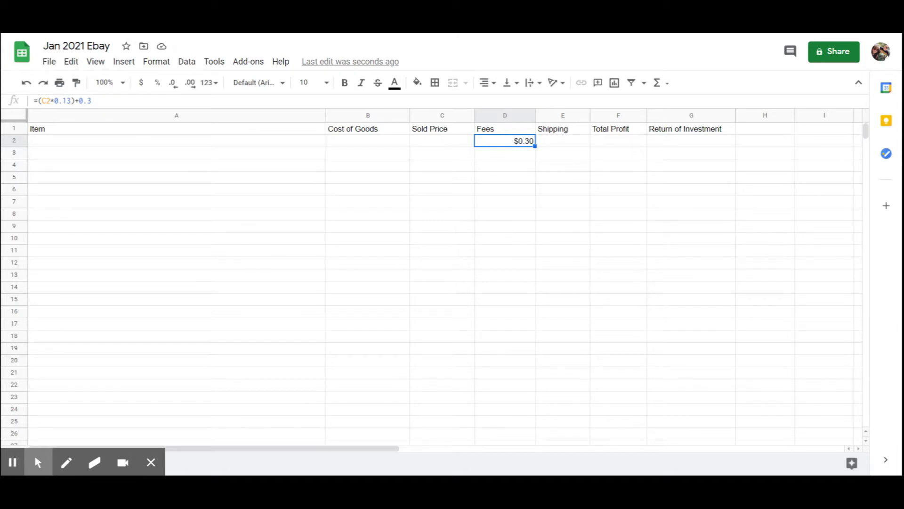
pyautogui.press('Down')
pyautogui.press('Up')
pyautogui.click(535, 147)
pyautogui.moveTo(535, 147); pyautogui.dragTo(531, 326)
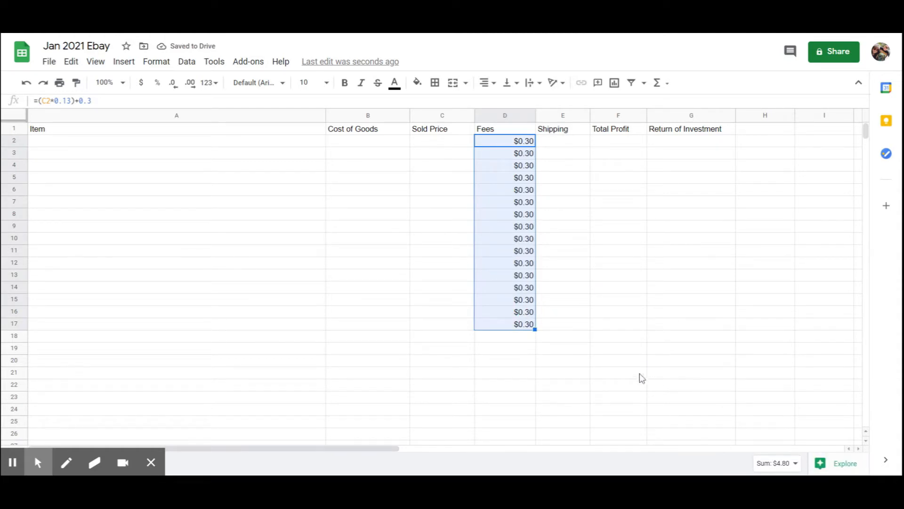
pyautogui.click(26, 82)
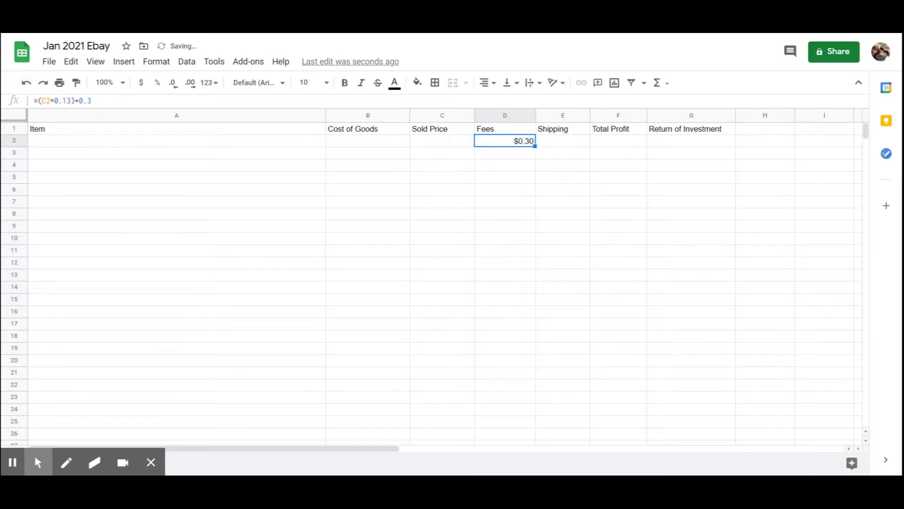
# - Remove the flat fee from the Fees formula in D2, leaving =(C2*0.13)
pyautogui.press('Return')
pyautogui.press('BackSpace')
pyautogui.press('BackSpace')
pyautogui.press('BackSpace')
pyautogui.press('BackSpace')
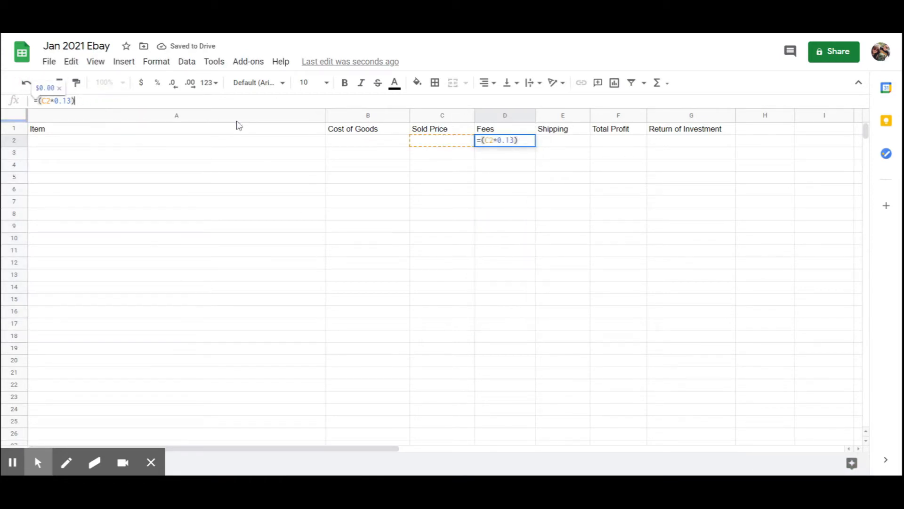
pyautogui.press('Return')
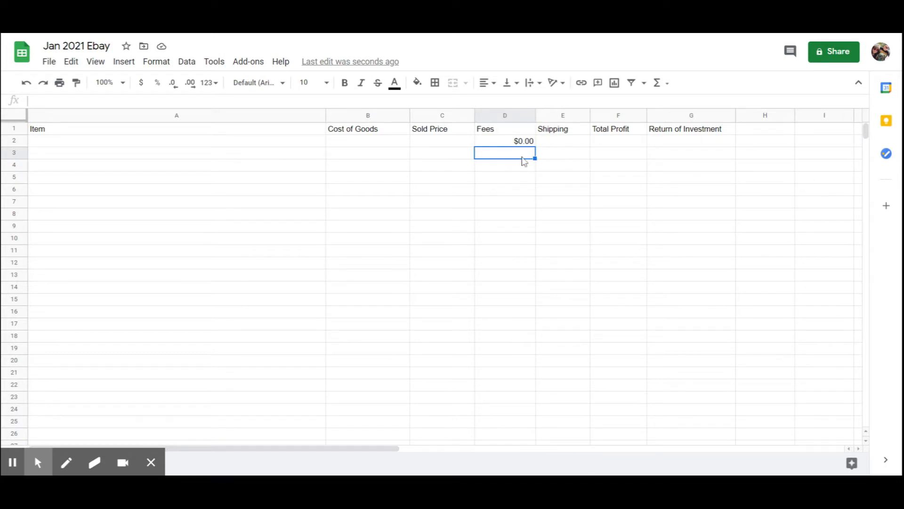
# - Fill the Fees formula from D2 down the column past row 26 and check the copied formulas in D3 to D6
pyautogui.click(506, 141)
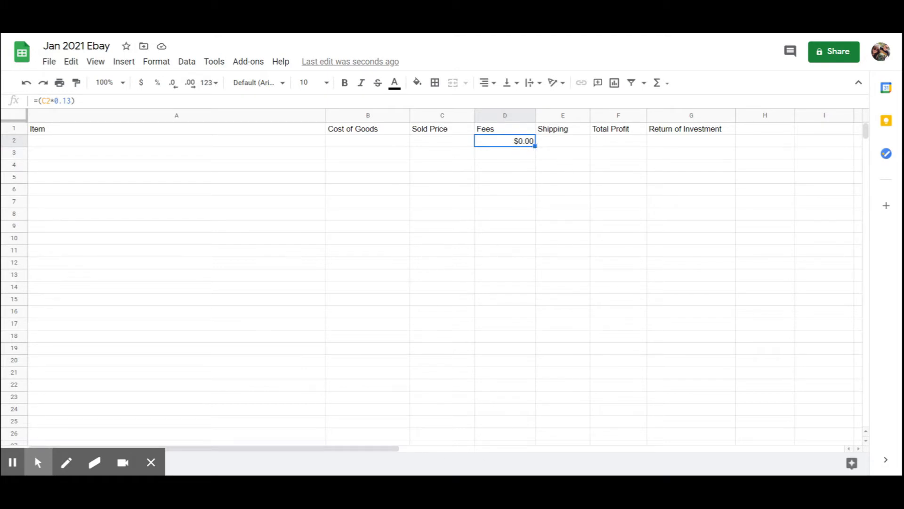
pyautogui.moveTo(535, 146); pyautogui.dragTo(532, 174)
pyautogui.moveTo(527, 361); pyautogui.dragTo(521, 339)
pyautogui.scroll(10, 590, 317)
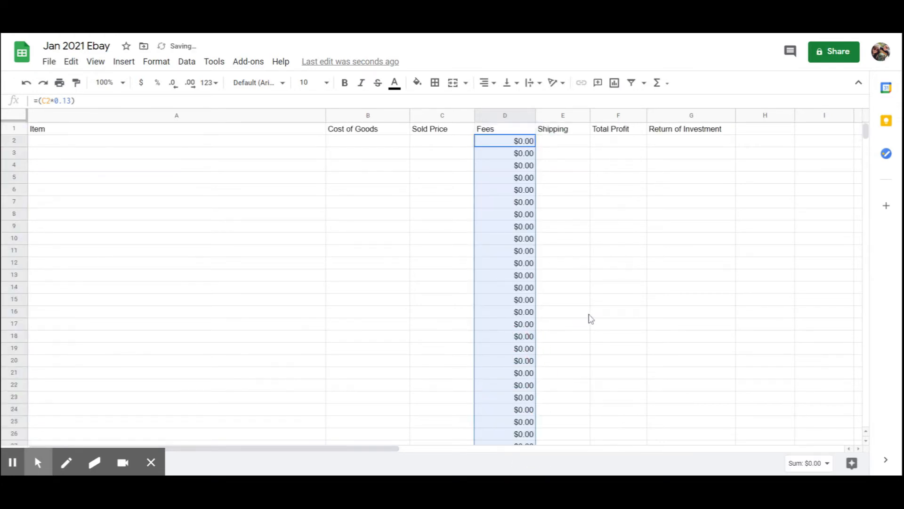
pyautogui.click(504, 153)
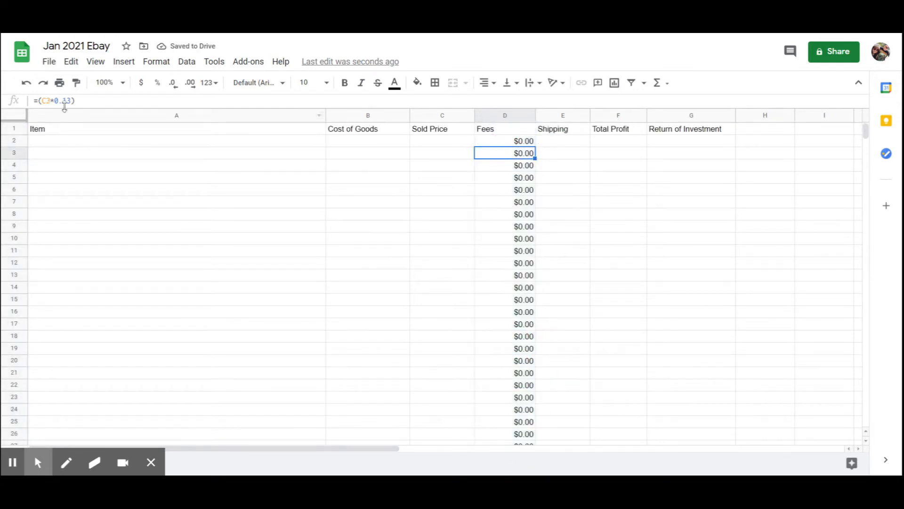
pyautogui.press('Down')
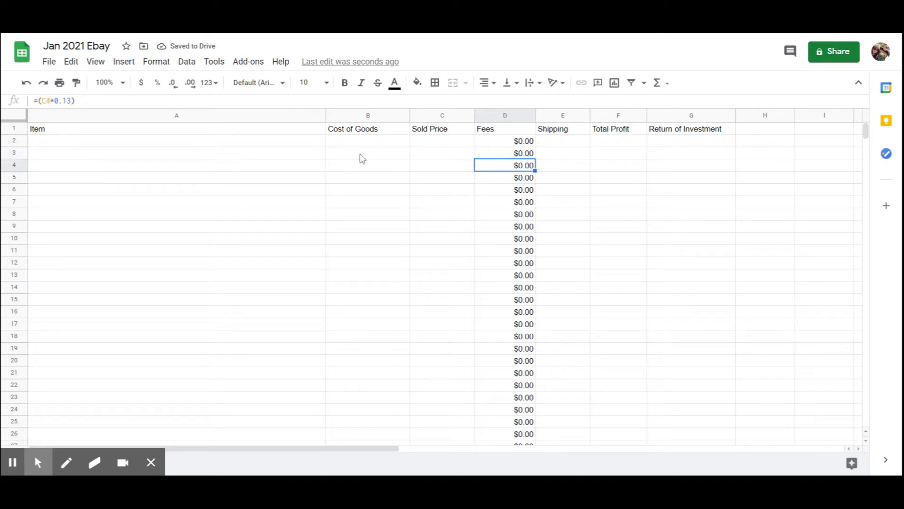
pyautogui.press('Down')
pyautogui.press('Down')
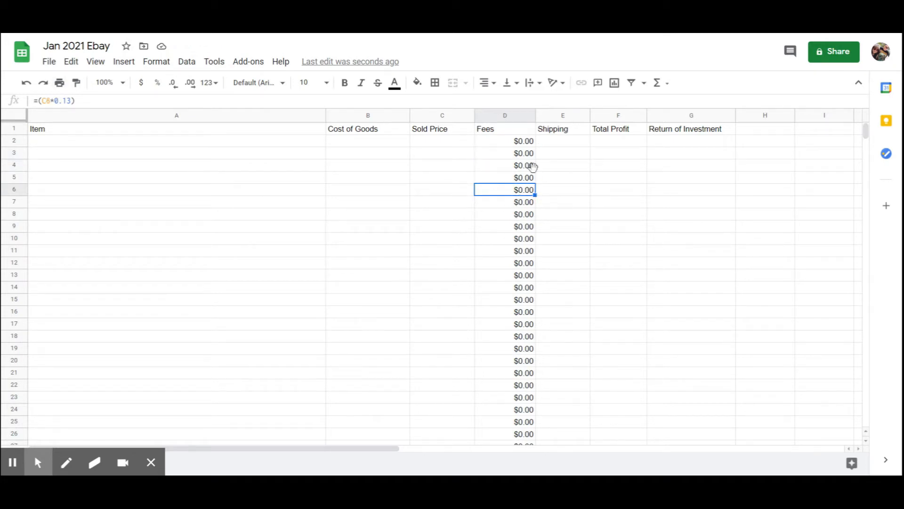
# - Enter the formula =C2-B2-D2-E2 in the Total Profit cell F2
pyautogui.click(571, 144)
pyautogui.click(631, 142)
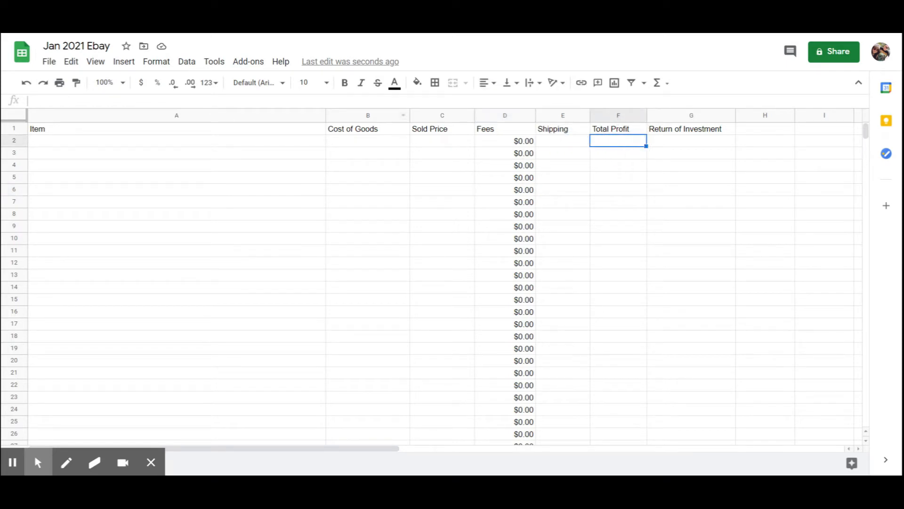
pyautogui.press('Return')
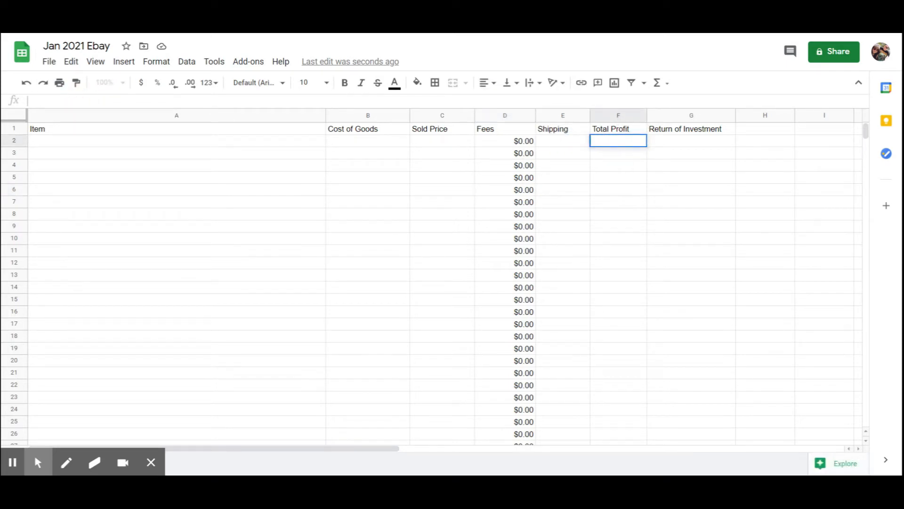
pyautogui.write('=')
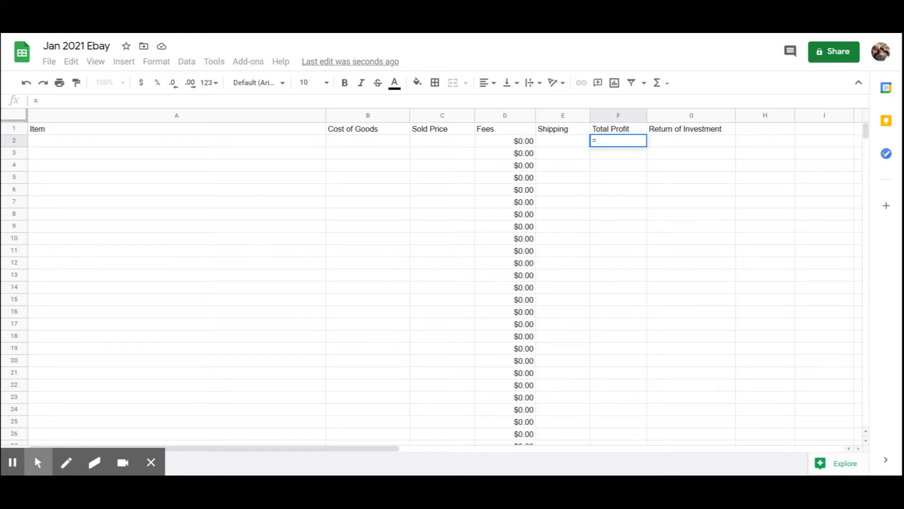
pyautogui.write('C')
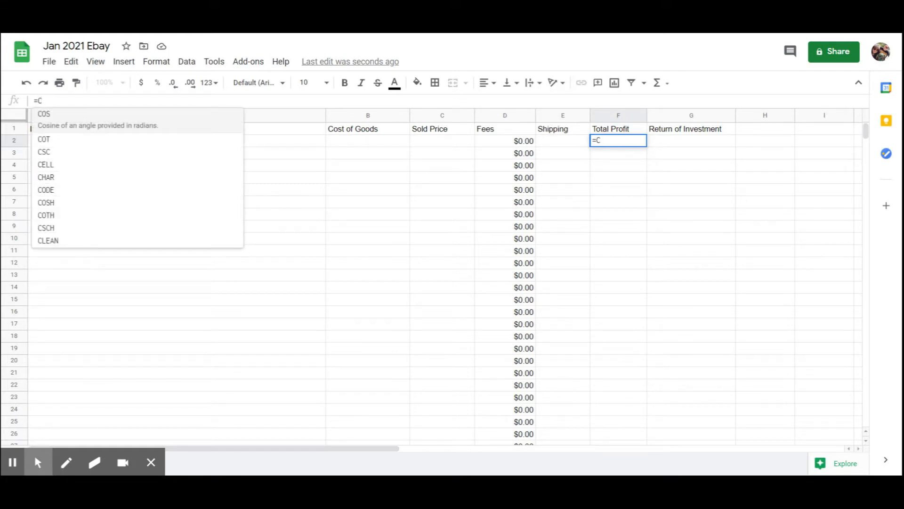
pyautogui.write('@')
pyautogui.press('BackSpace')
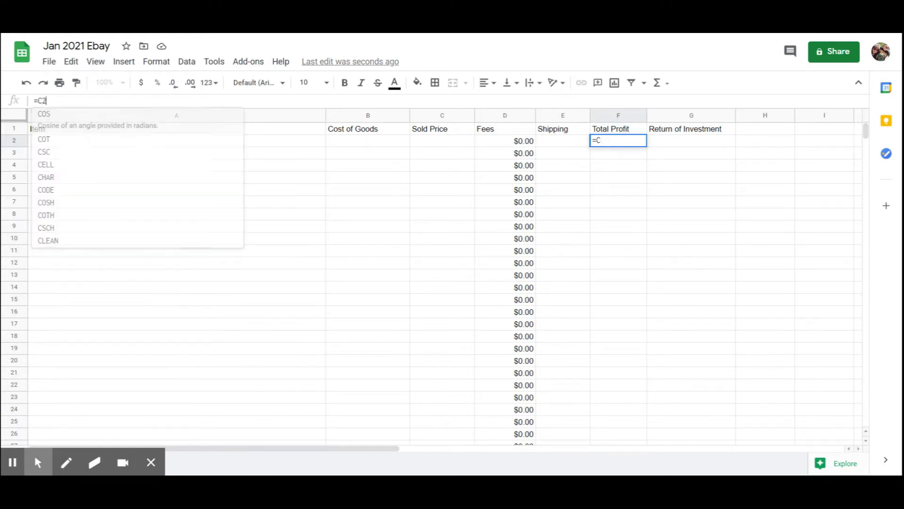
pyautogui.write('2-')
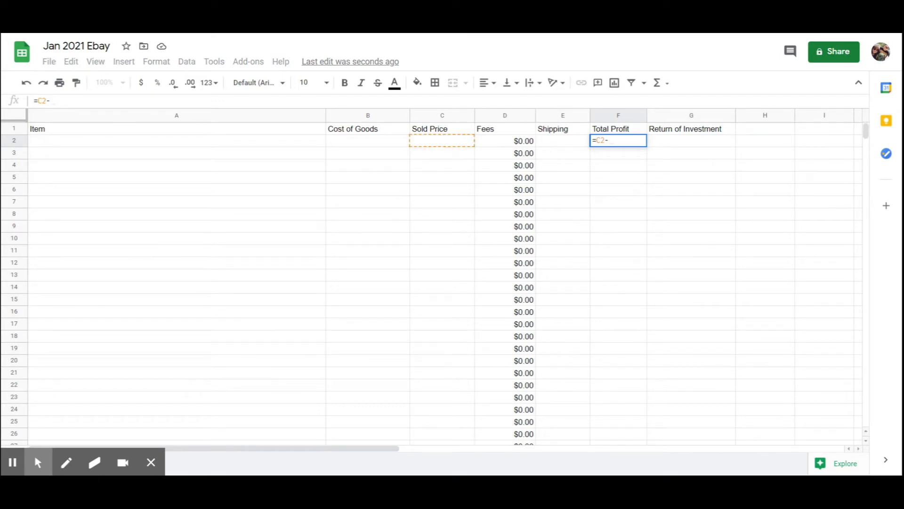
pyautogui.write('B')
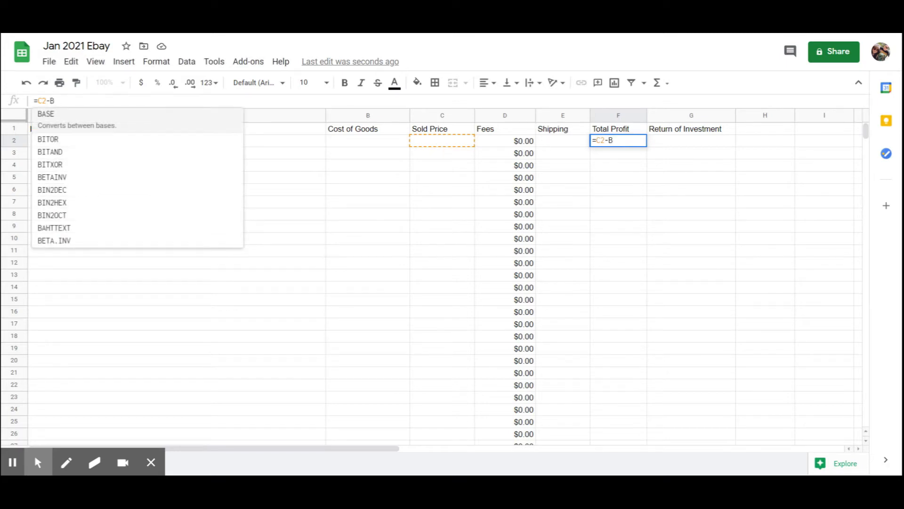
pyautogui.write('2-D')
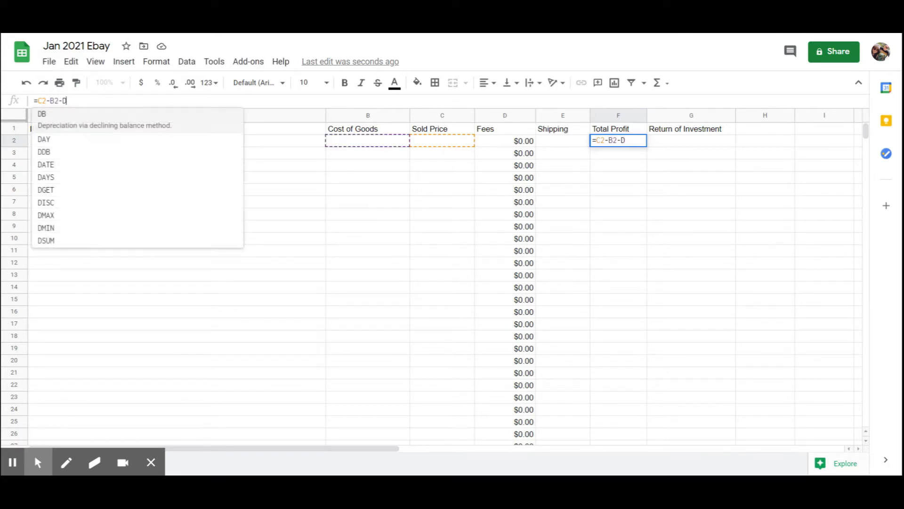
pyautogui.write('2')
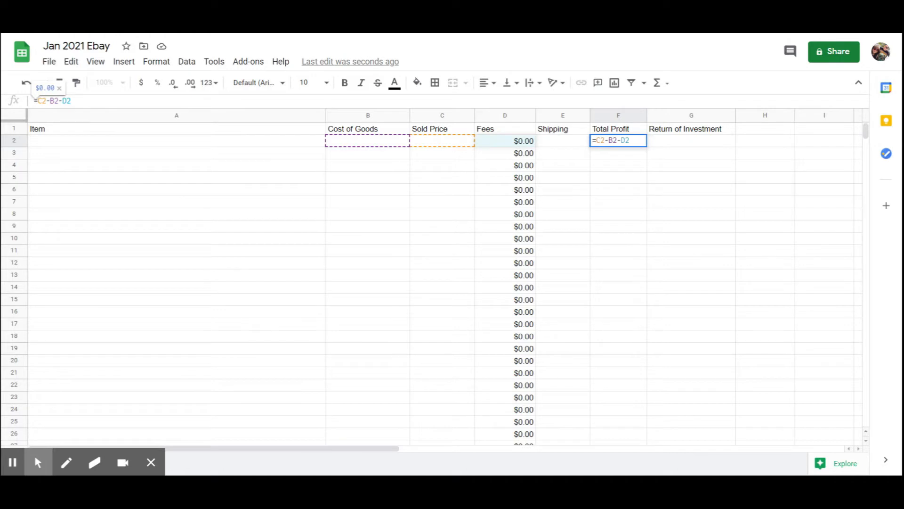
pyautogui.write('-')
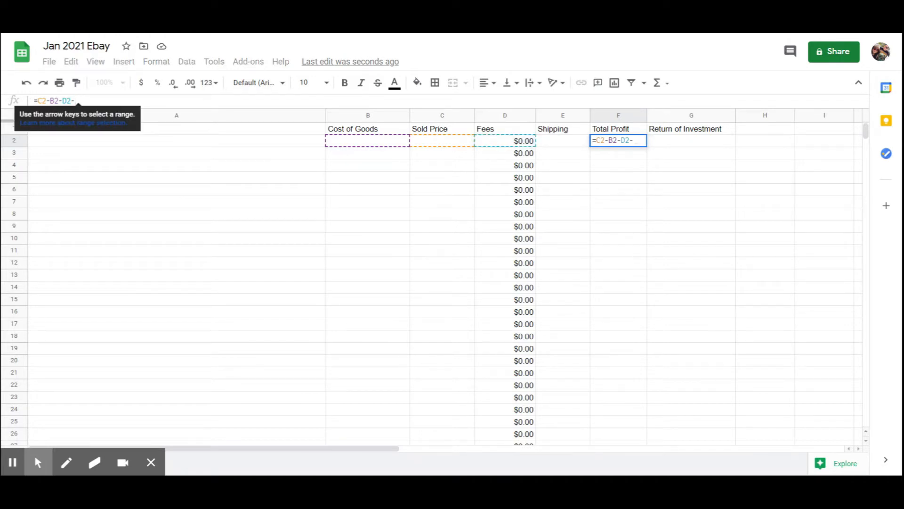
pyautogui.write('E')
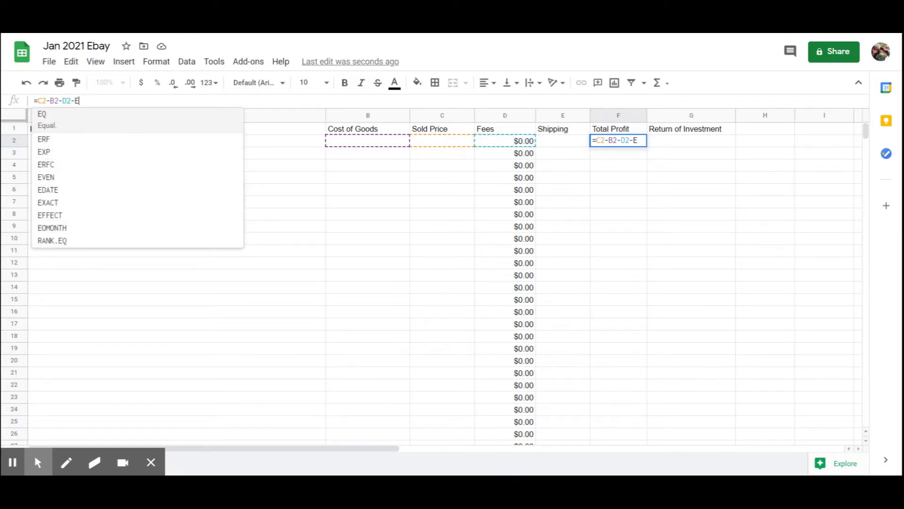
pyautogui.write('2')
pyautogui.press('Return')
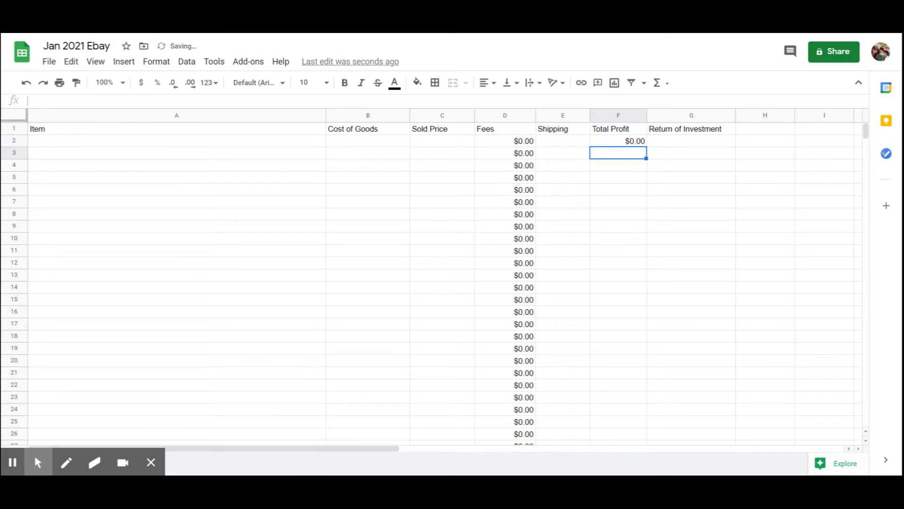
# - Fill the Total Profit formula from F2 down the column past row 26
pyautogui.press('Up')
pyautogui.press('Up')
pyautogui.press('Down')
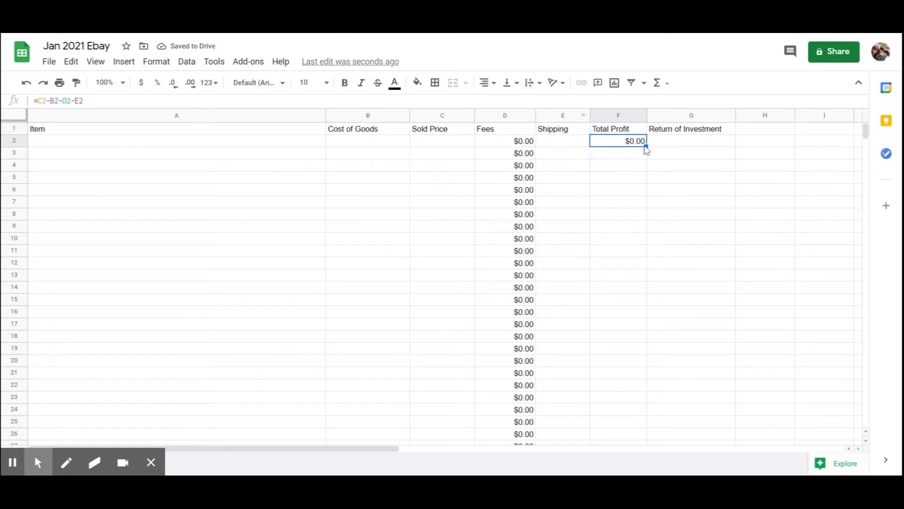
pyautogui.moveTo(646, 146); pyautogui.dragTo(633, 230)
pyautogui.scroll(10, 636, 233)
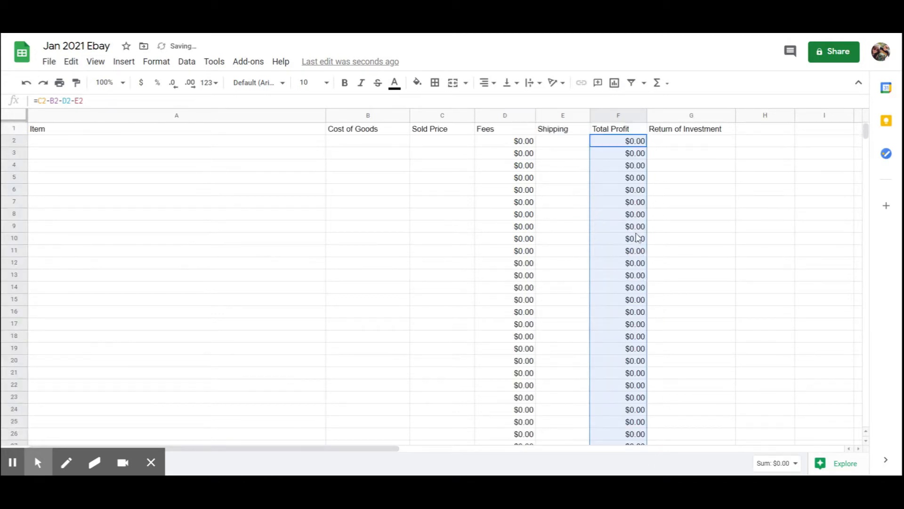
# - Enter the formula =(C2-B2-D2-E2)/B2 in the Return of Investment cell G2
pyautogui.click(679, 143)
pyautogui.click(71, 101)
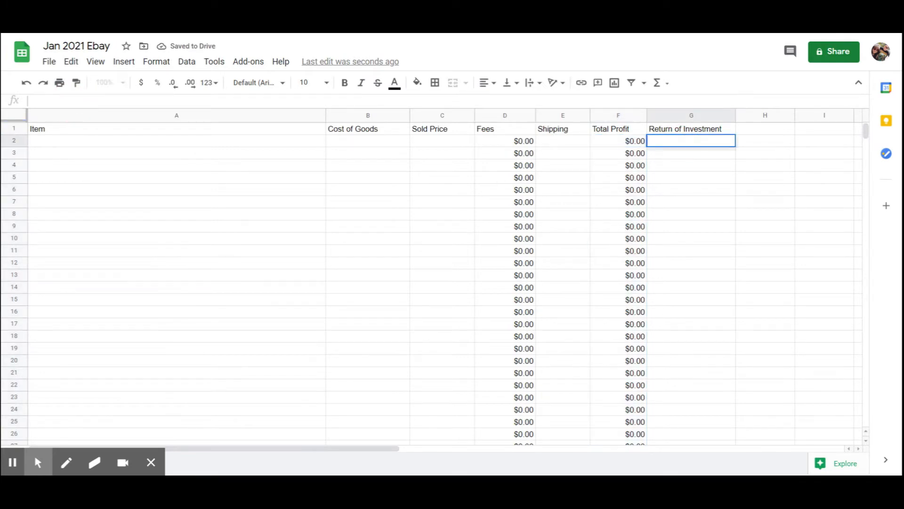
pyautogui.write('=')
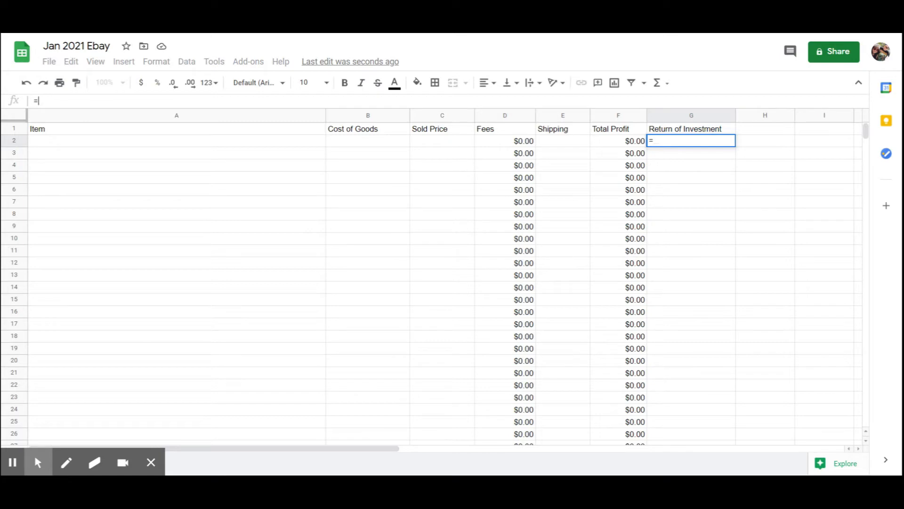
pyautogui.write('(C2-B2-')
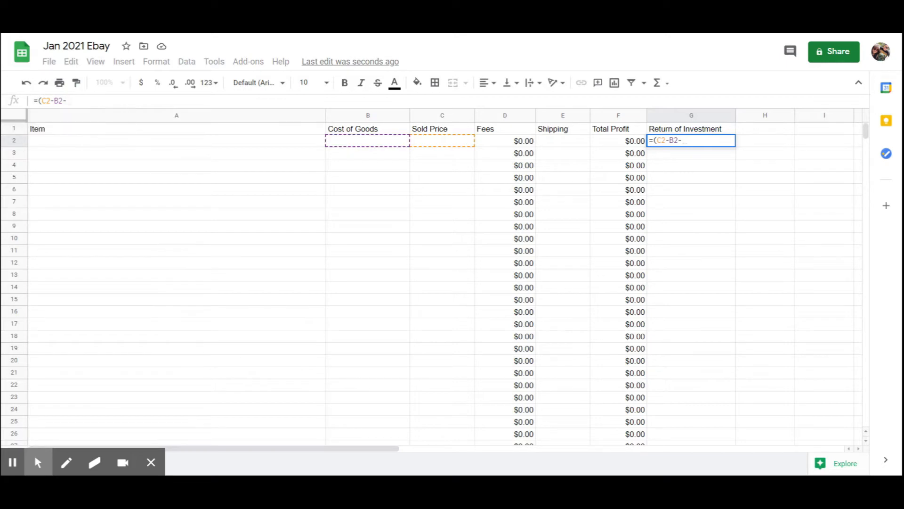
pyautogui.write('D2')
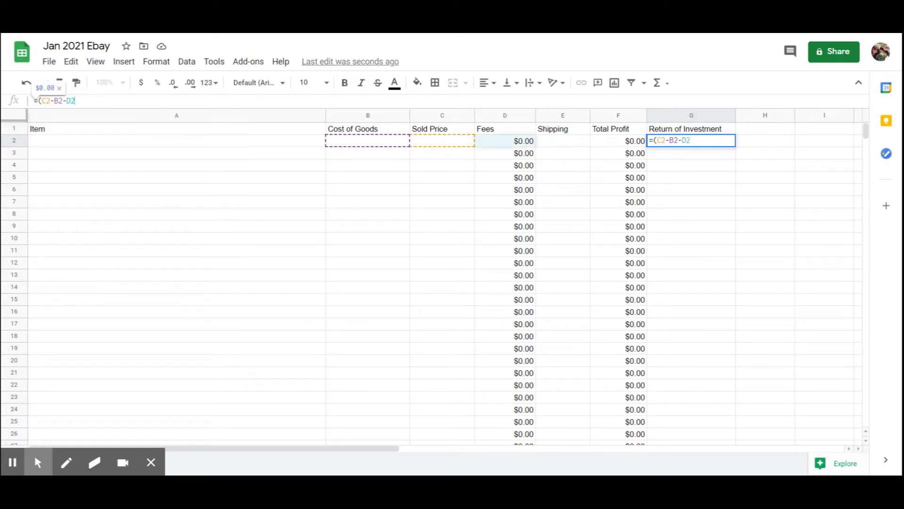
pyautogui.write('-E')
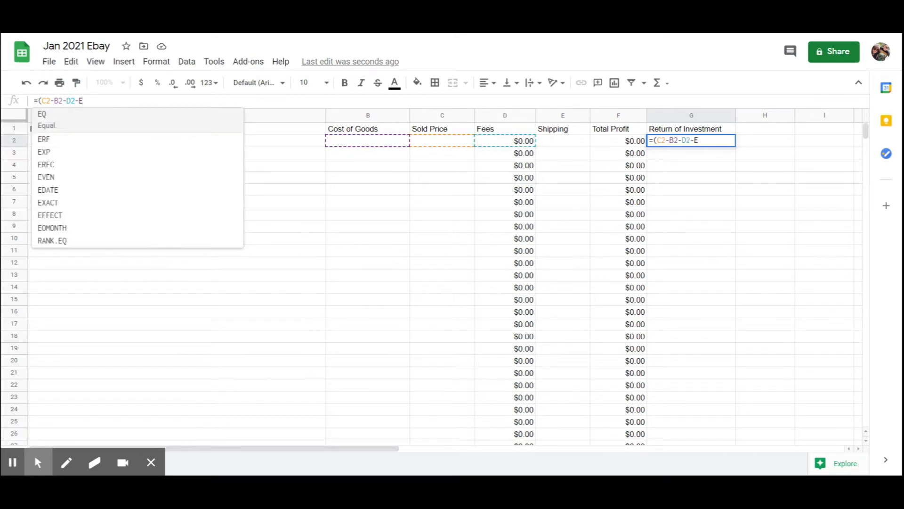
pyautogui.write('2)')
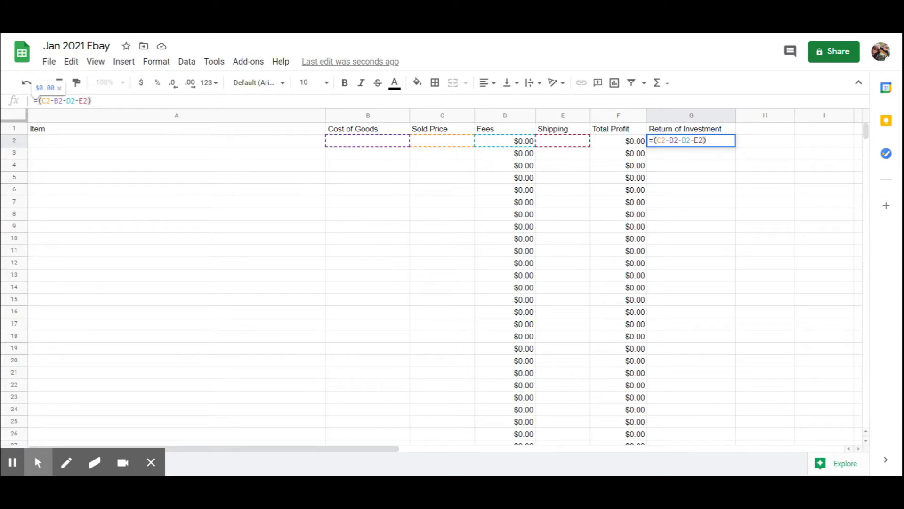
pyautogui.write('/')
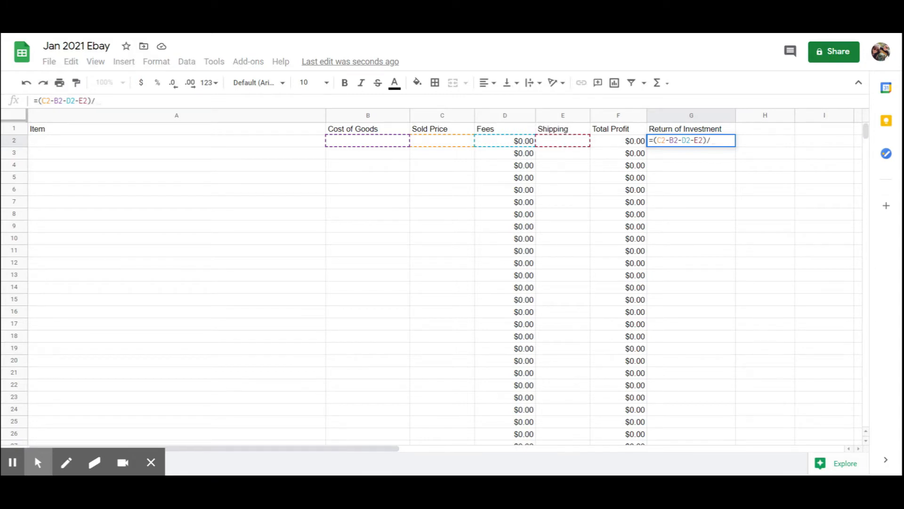
pyautogui.write('B2')
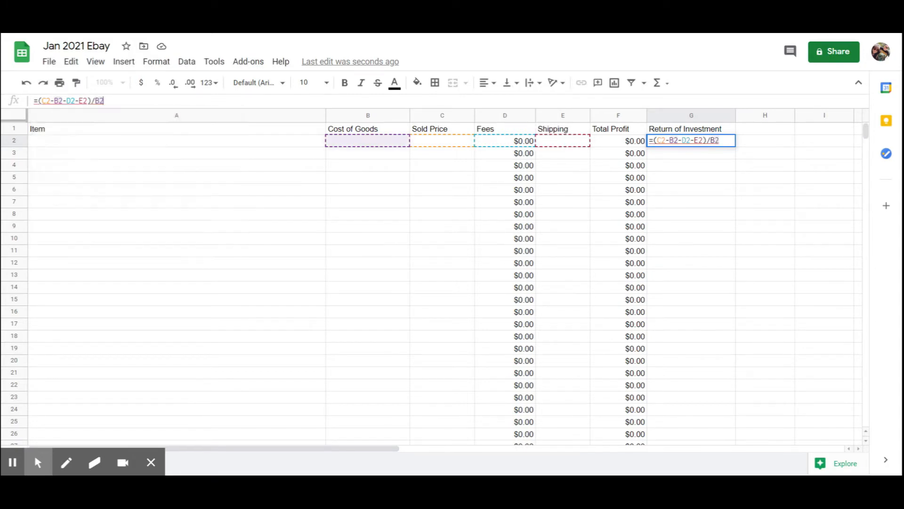
pyautogui.press('Return')
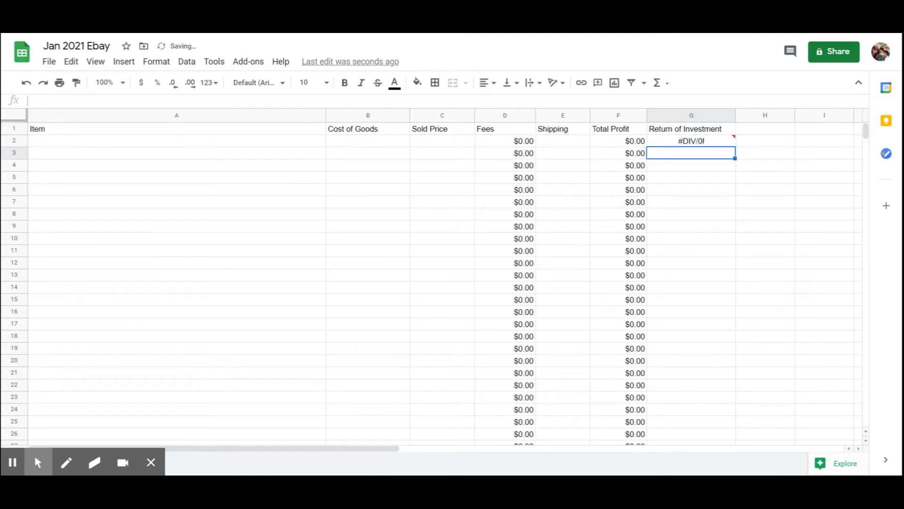
# - Fill the Return of Investment formula from G2 down the column to row 47
pyautogui.press('Up')
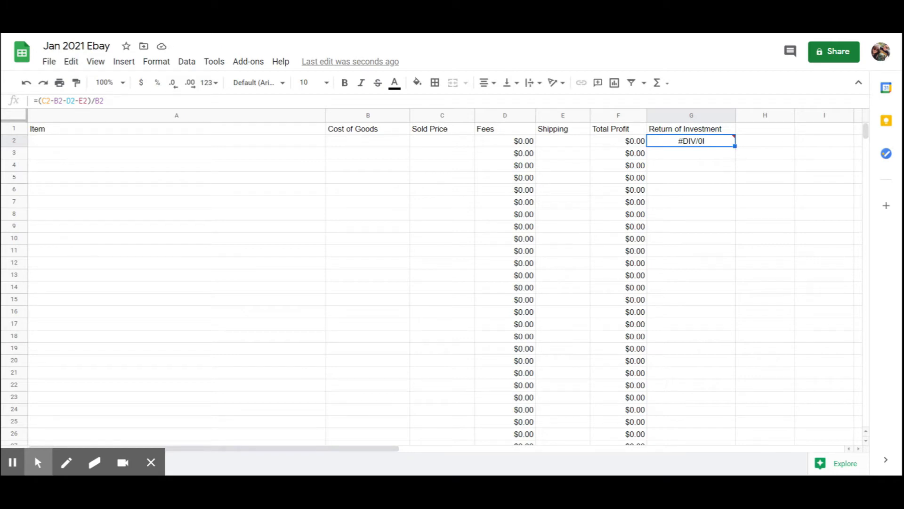
pyautogui.moveTo(734, 146); pyautogui.dragTo(716, 371)
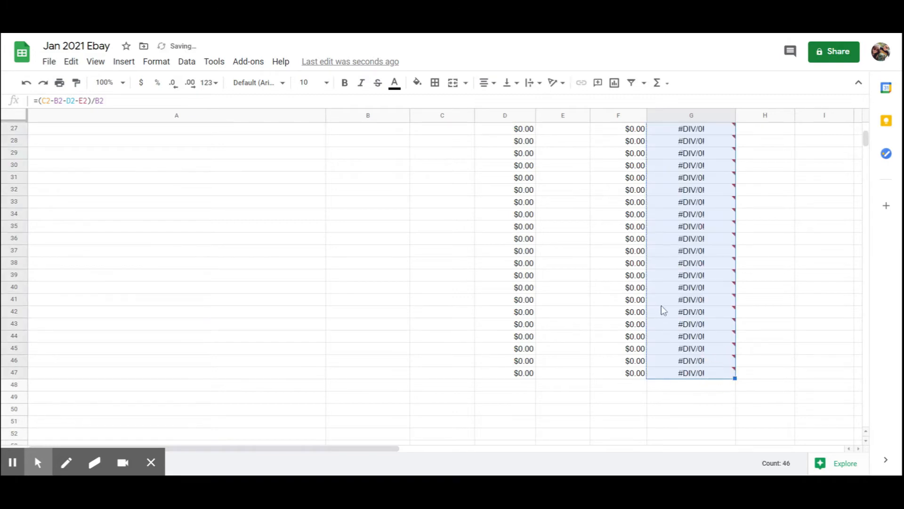
pyautogui.scroll(8, 654, 318)
# - Enter T-Shirt, Jeans and Cards as the first three items in A2 to A4
pyautogui.click(183, 144)
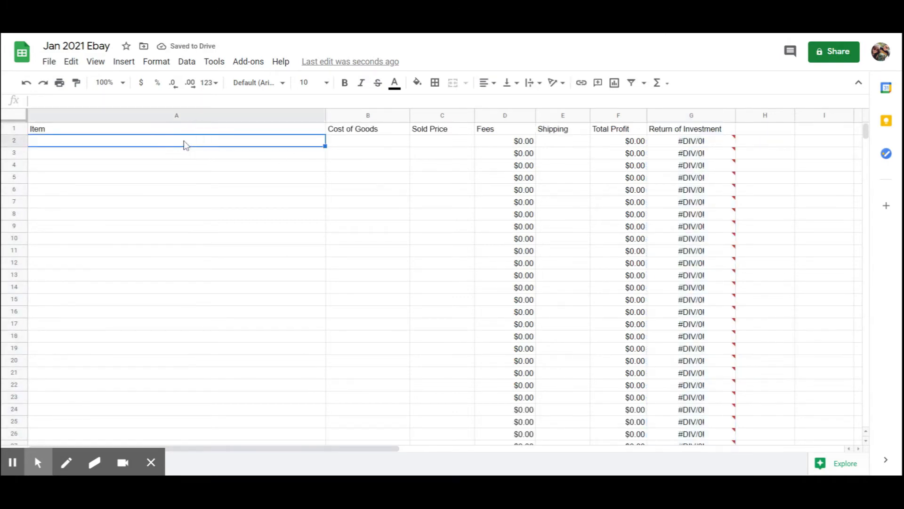
pyautogui.write('Th')
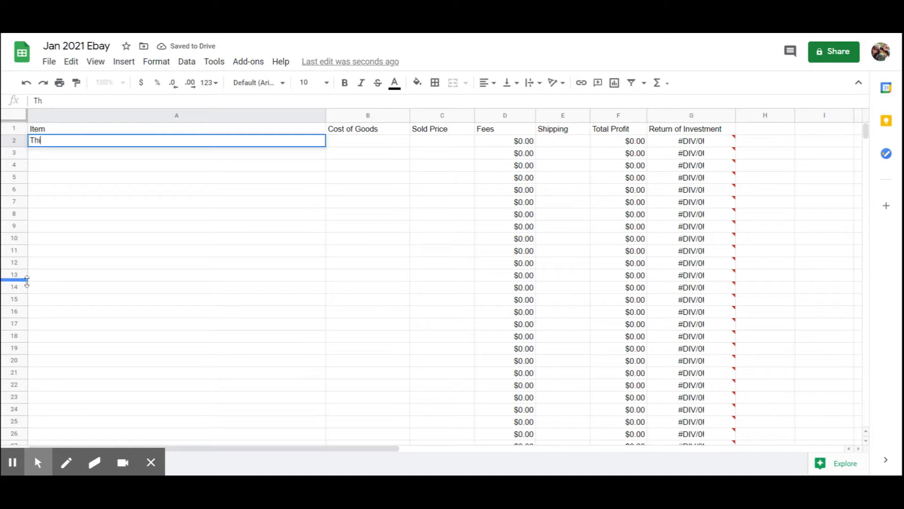
pyautogui.press('BackSpace')
pyautogui.write('-Shirt')
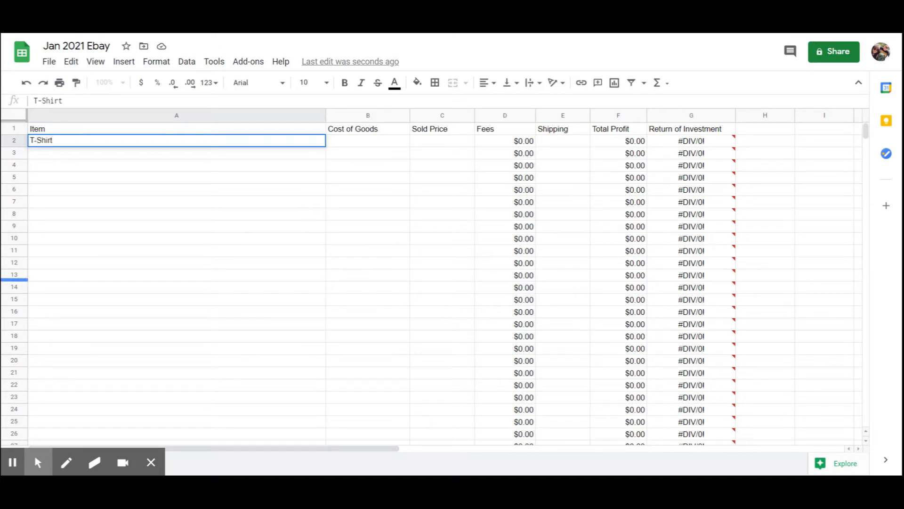
pyautogui.press('Return')
pyautogui.write('Jeans')
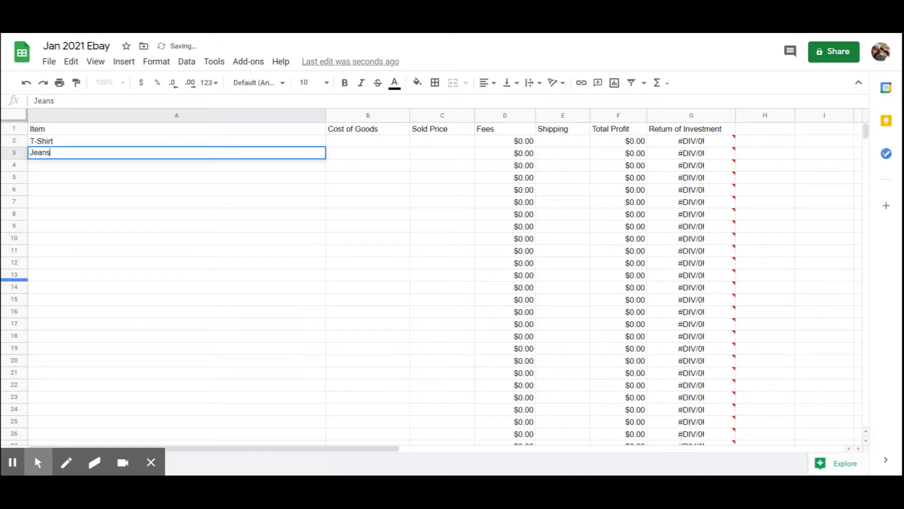
pyautogui.press('Return')
pyautogui.write('Cards')
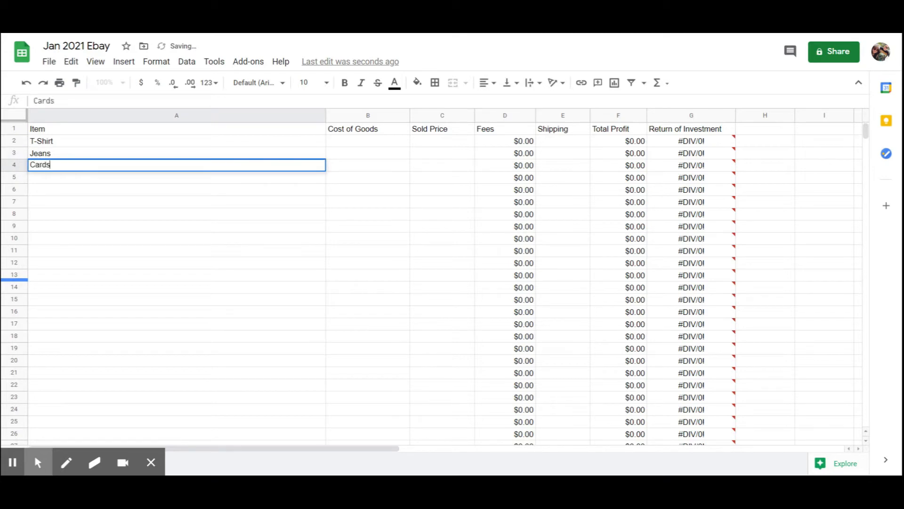
pyautogui.press('Return')
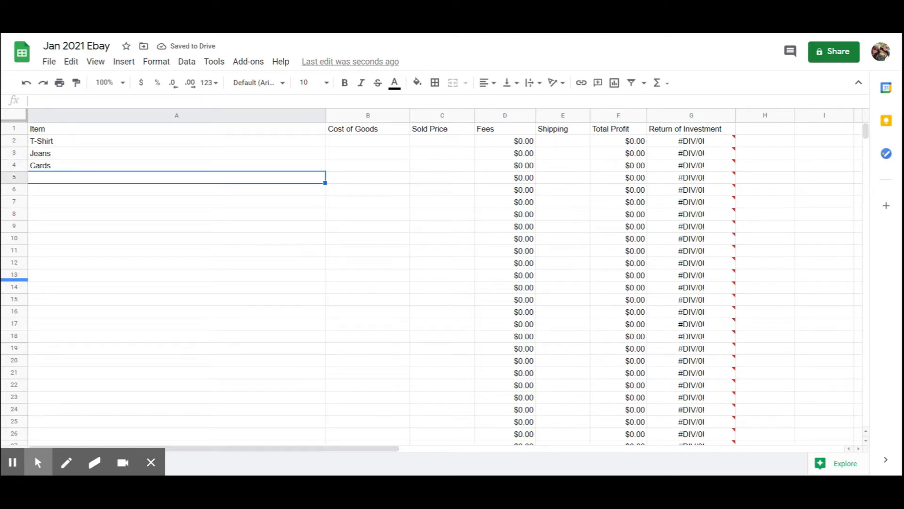
# - Add Jacket and Shoes to the Item column in A5 and A6
pyautogui.write('jac')
pyautogui.press('BackSpace')
pyautogui.press('BackSpace')
pyautogui.press('BackSpace')
pyautogui.write('Jac')
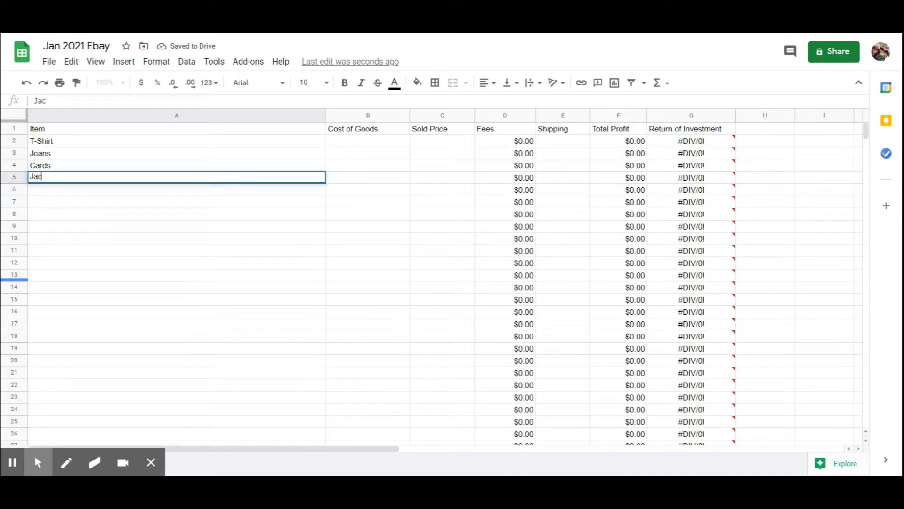
pyautogui.write('ket')
pyautogui.press('Up')
pyautogui.press('Down')
pyautogui.press('Down')
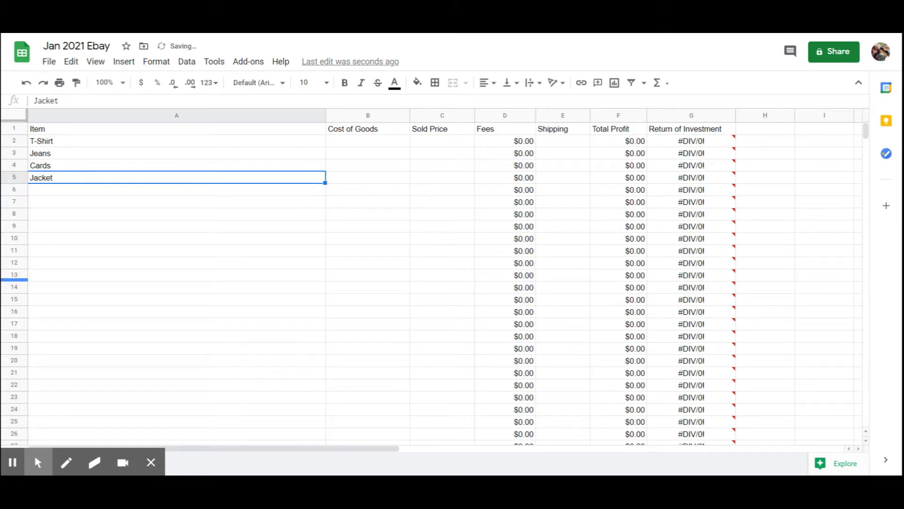
pyautogui.write('Shoes')
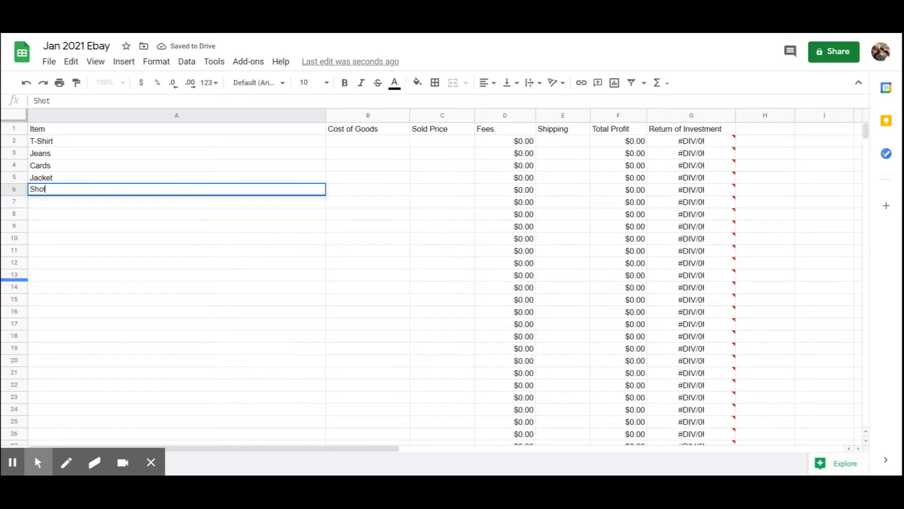
# - Enter a cost of goods of 1 for the T-Shirt and 5.00 for the Jeans
pyautogui.press('Up')
pyautogui.press('Up')
pyautogui.press('Up')
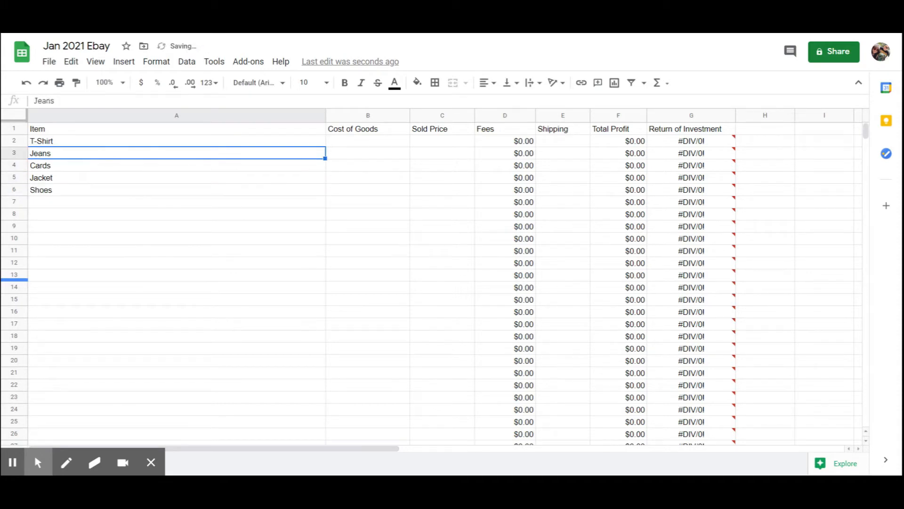
pyautogui.press('Right')
pyautogui.press('Up')
pyautogui.write('1')
pyautogui.press('Return')
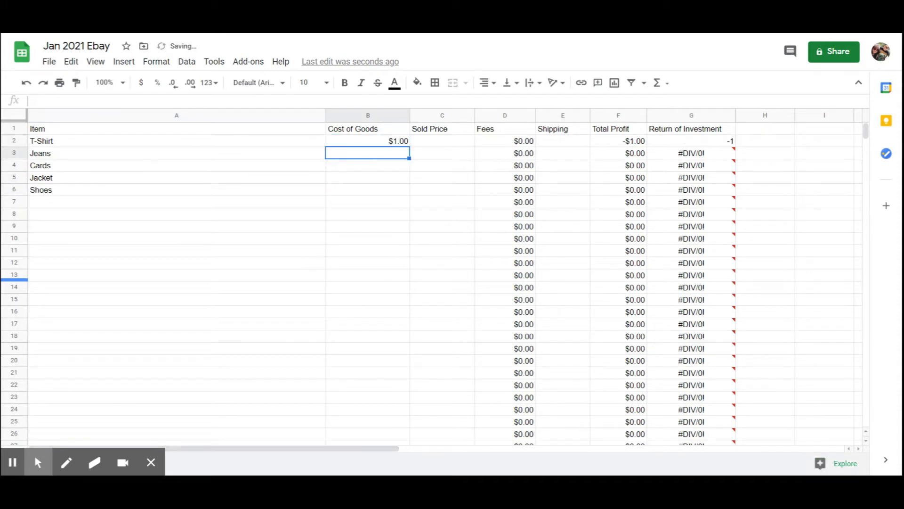
pyautogui.write('5.00')
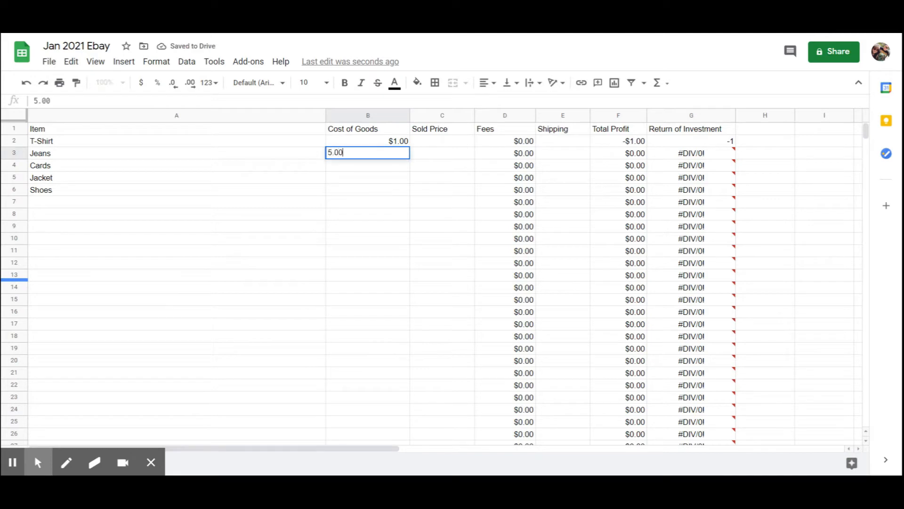
pyautogui.press('Return')
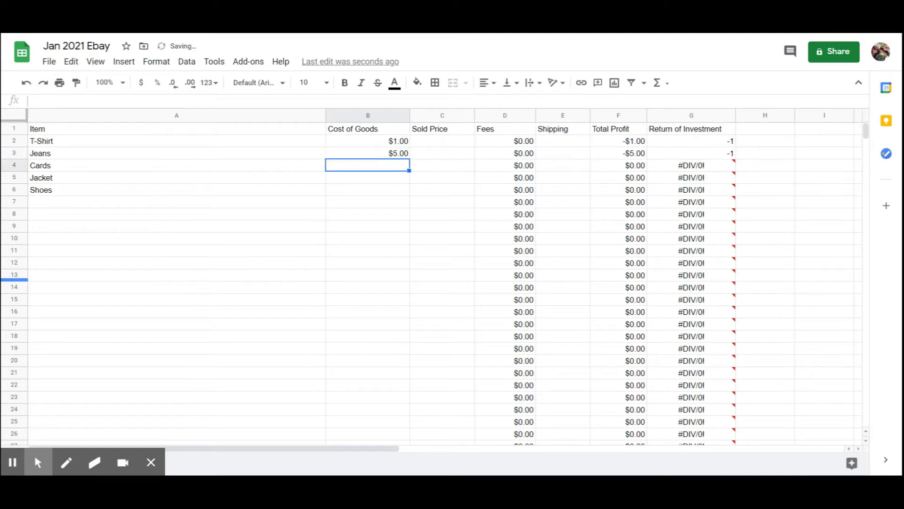
# - Enter costs of goods of 10.00 for Cards, 15.00 for Jacket and 20.00 for Shoes
pyautogui.write('10.00')
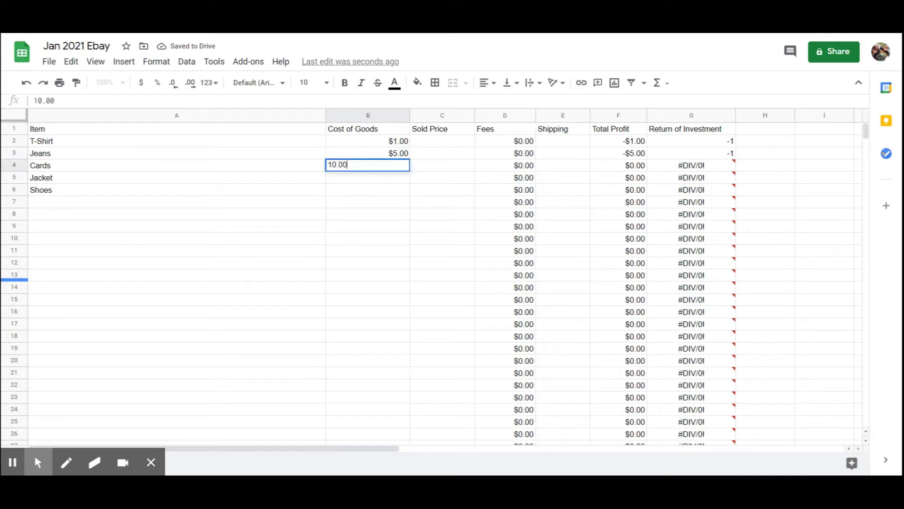
pyautogui.press('Return')
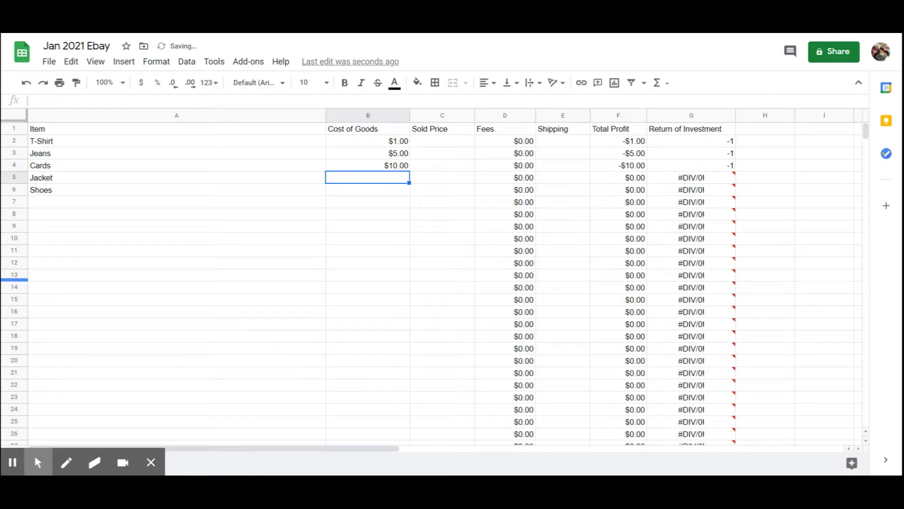
pyautogui.write('15.00')
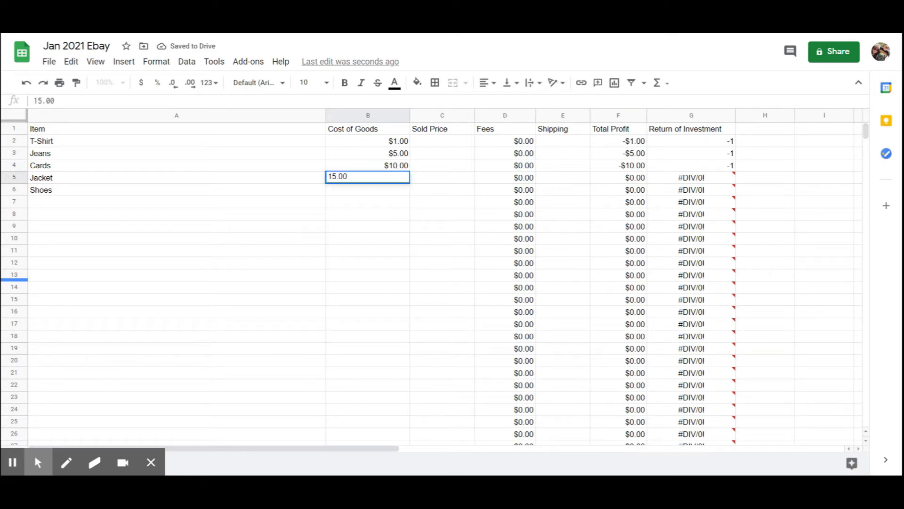
pyautogui.press('Return')
pyautogui.write('20.00')
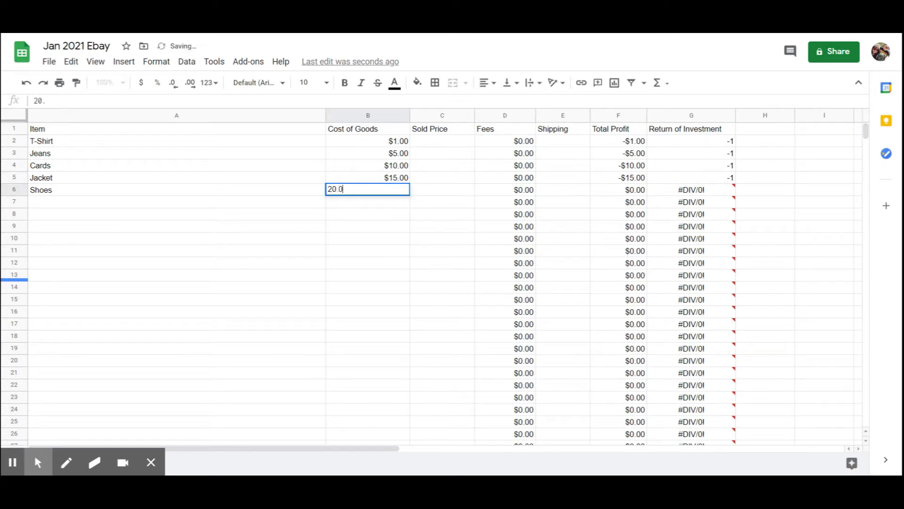
pyautogui.press('Tab')
# - Format the T-Shirt's Return of Investment cell G2 as a percentage
pyautogui.press('Up')
pyautogui.press('Up')
pyautogui.press('Up')
pyautogui.press('Up')
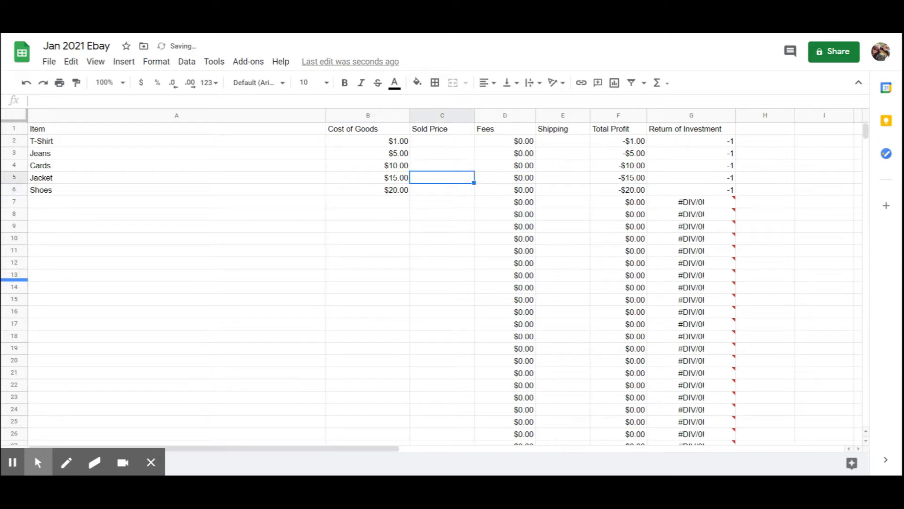
pyautogui.press('Right')
pyautogui.press('Right')
pyautogui.press('Right')
pyautogui.press('Right')
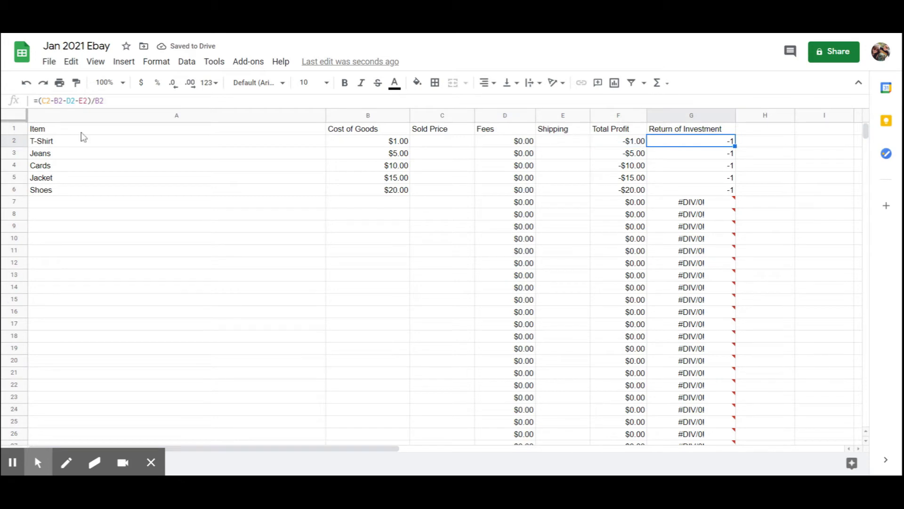
pyautogui.click(159, 89)
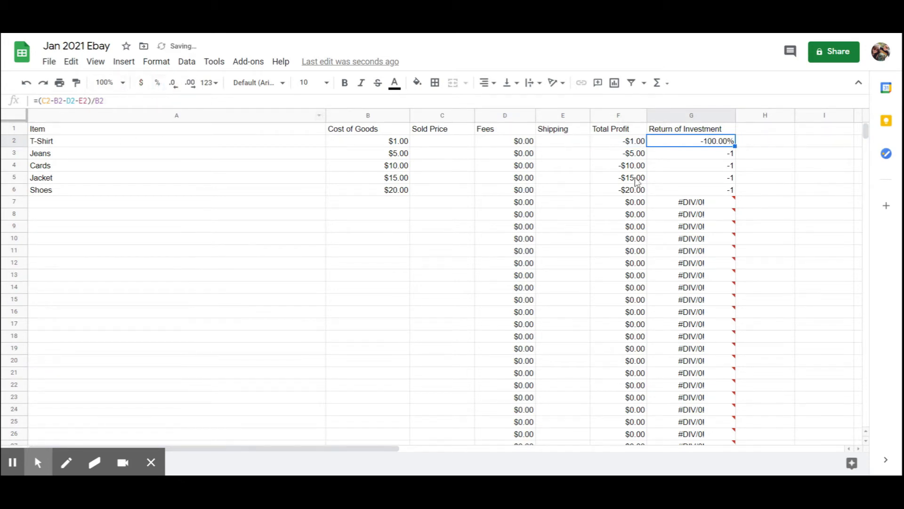
# - Format the Return of Investment cells G3 to G6, for Jeans, Cards, Jacket and Shoes, as percentages
pyautogui.click(689, 154)
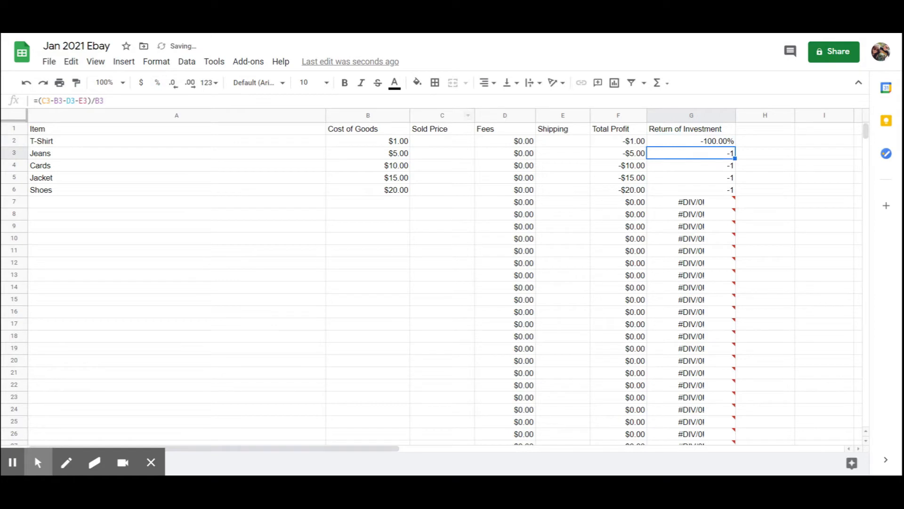
pyautogui.click(158, 84)
pyautogui.click(709, 167)
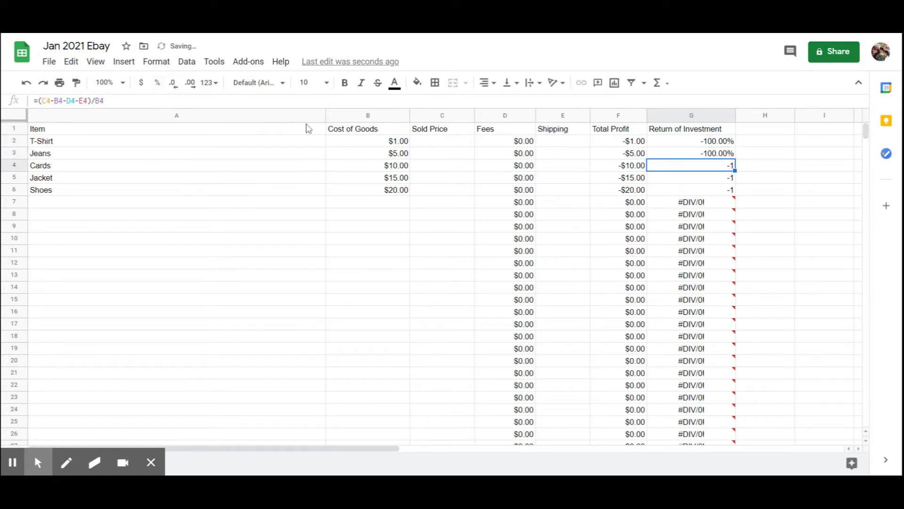
pyautogui.click(159, 83)
pyautogui.click(697, 181)
pyautogui.click(158, 83)
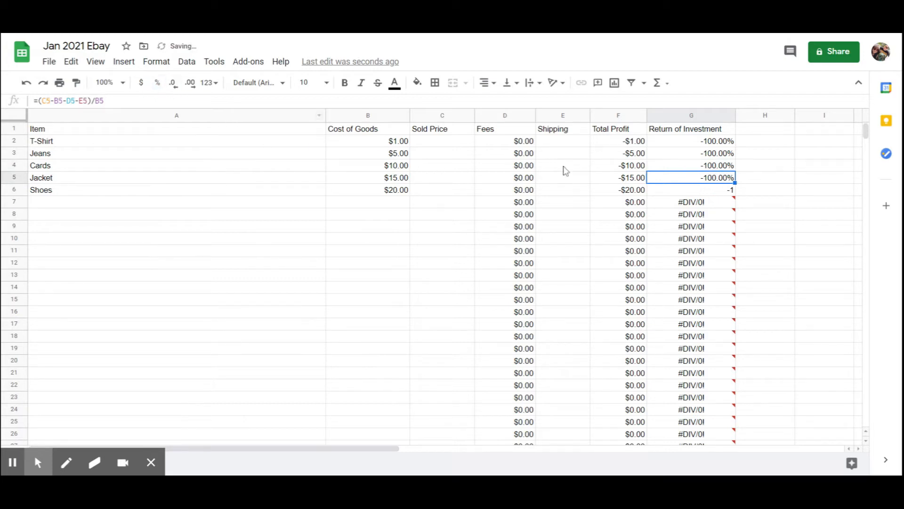
pyautogui.click(692, 191)
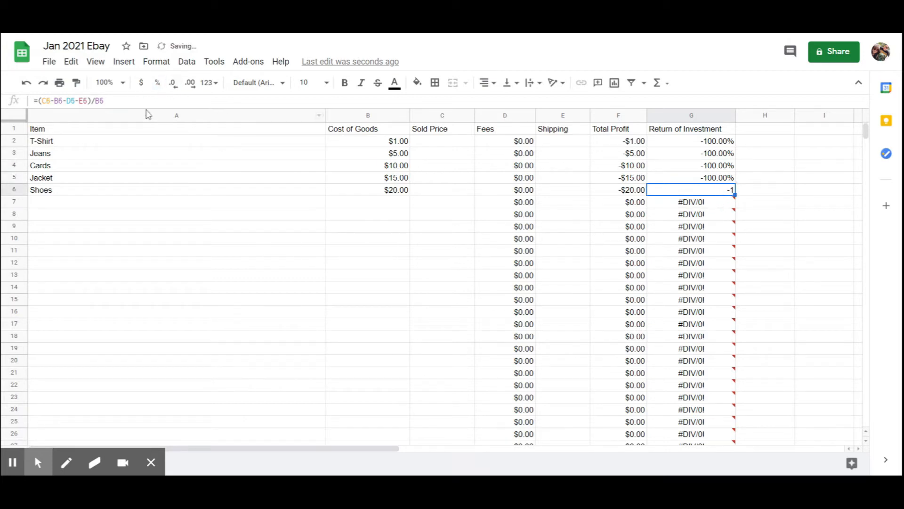
pyautogui.click(158, 83)
# - Enter a sold price of $20.00 for the T-Shirt in C2
pyautogui.click(461, 142)
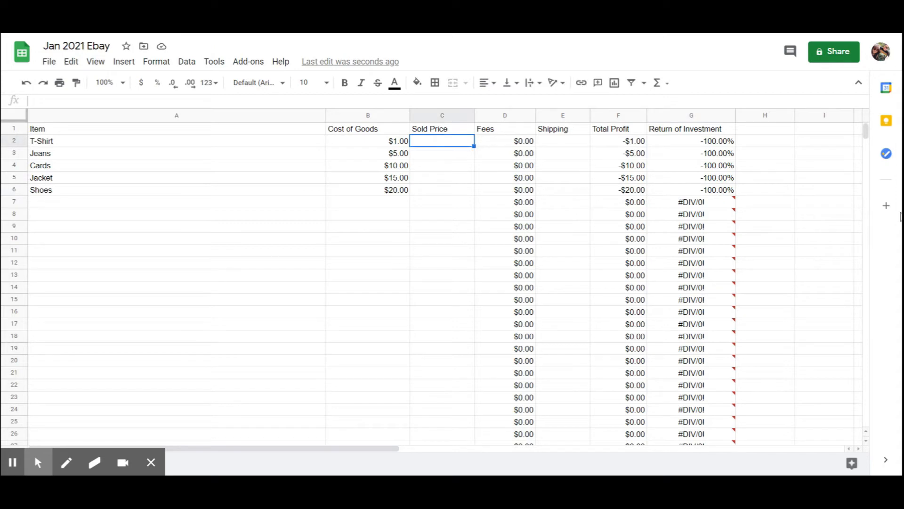
pyautogui.write('$20.00')
pyautogui.press('Return')
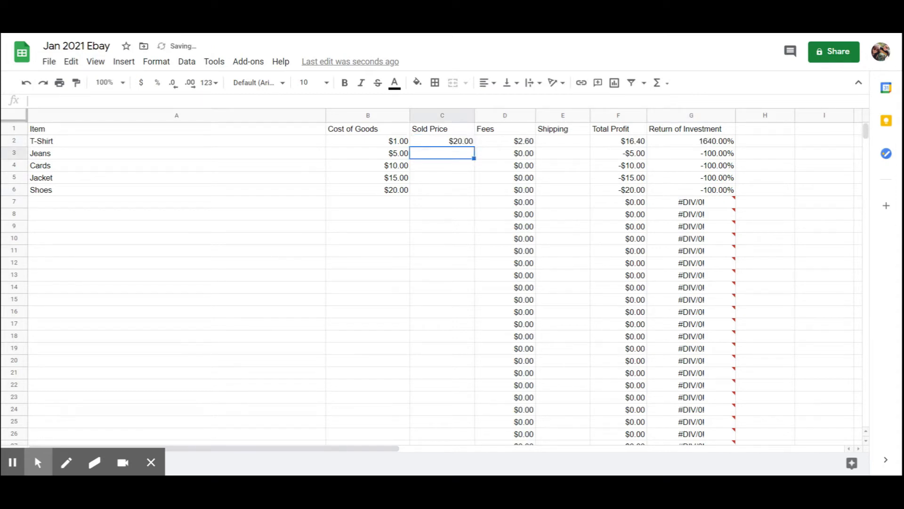
# - Check the T-Shirt's calculated fees, total profit and return of investment in row 2
pyautogui.press('Up')
pyautogui.press('Right')
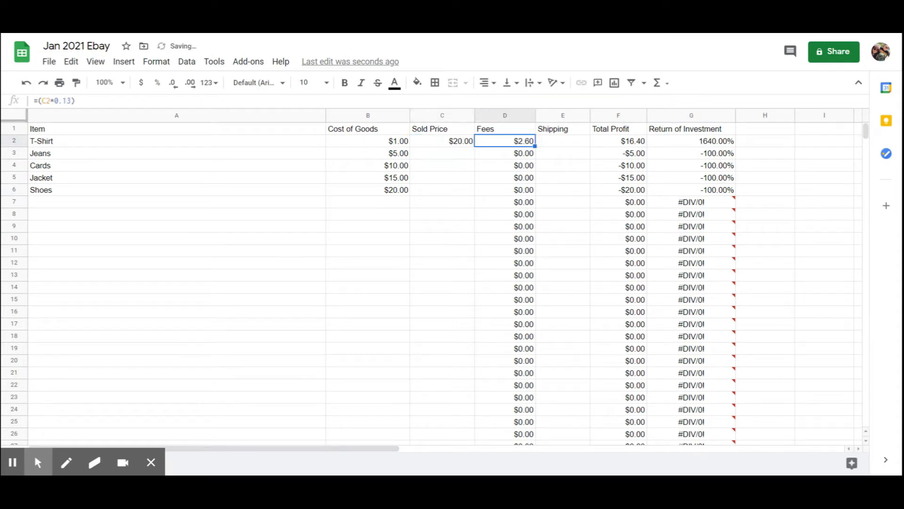
pyautogui.press('Right')
pyautogui.press('Right')
pyautogui.press('Right')
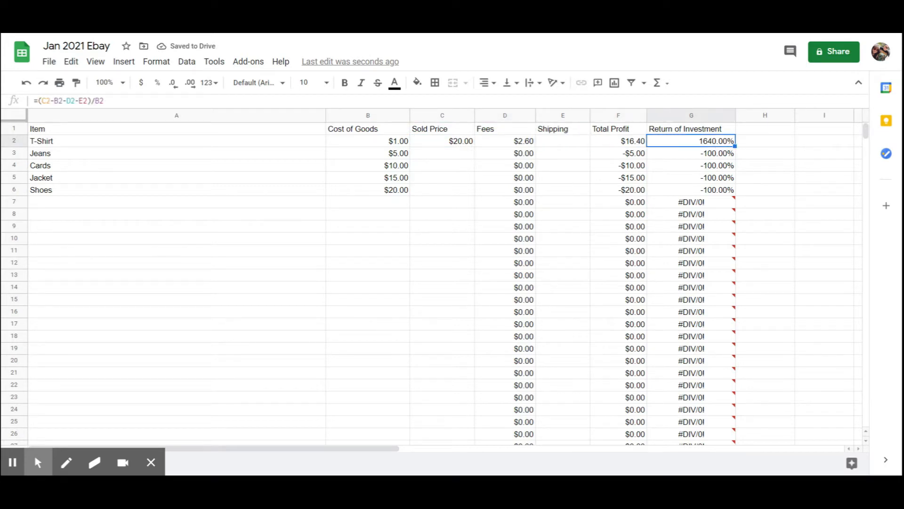
pyautogui.press('Left')
pyautogui.press('Left')
pyautogui.press('Left')
pyautogui.press('Left')
pyautogui.press('Left')
pyautogui.press('Right')
pyautogui.press('Right')
pyautogui.press('Right')
pyautogui.press('Right')
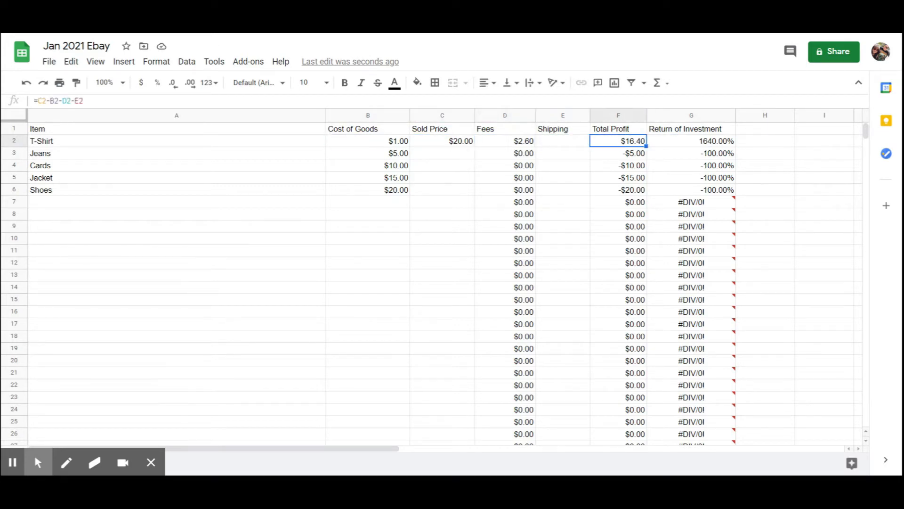
# - Enter a shipping cost of 5.90 for the T-Shirt in E2
pyautogui.press('Left')
pyautogui.press('Right')
pyautogui.press('Left')
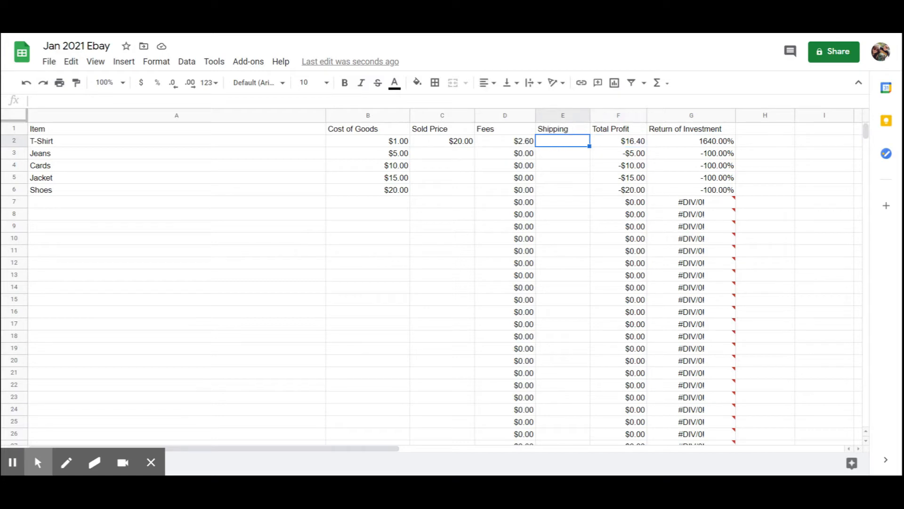
pyautogui.write('5.90')
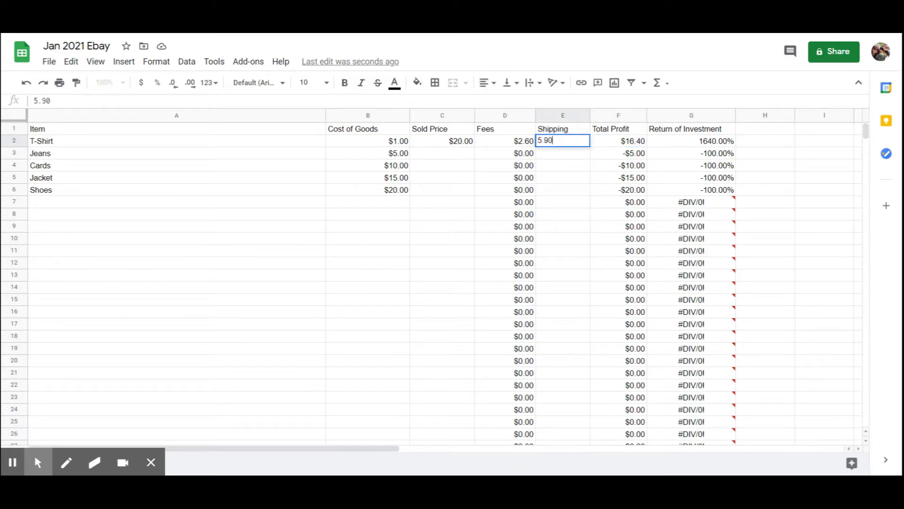
pyautogui.press('Right')
# - Review how the T-Shirt's cost, sold price, fees and shipping feed its total profit and return of investment
pyautogui.press('Right')
pyautogui.press('Right')
pyautogui.press('Left')
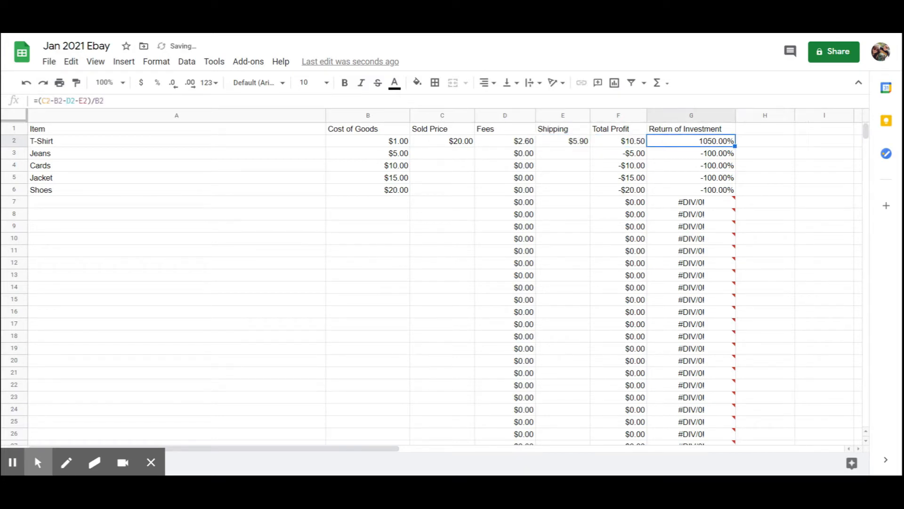
pyautogui.press('Left')
pyautogui.press('Left')
pyautogui.press('Right')
pyautogui.press('Right')
pyautogui.press('Left')
pyautogui.press('Left')
pyautogui.press('Left')
pyautogui.press('Left')
pyautogui.press('Left')
pyautogui.press('Right')
pyautogui.press('Right')
pyautogui.press('Right')
pyautogui.press('Right')
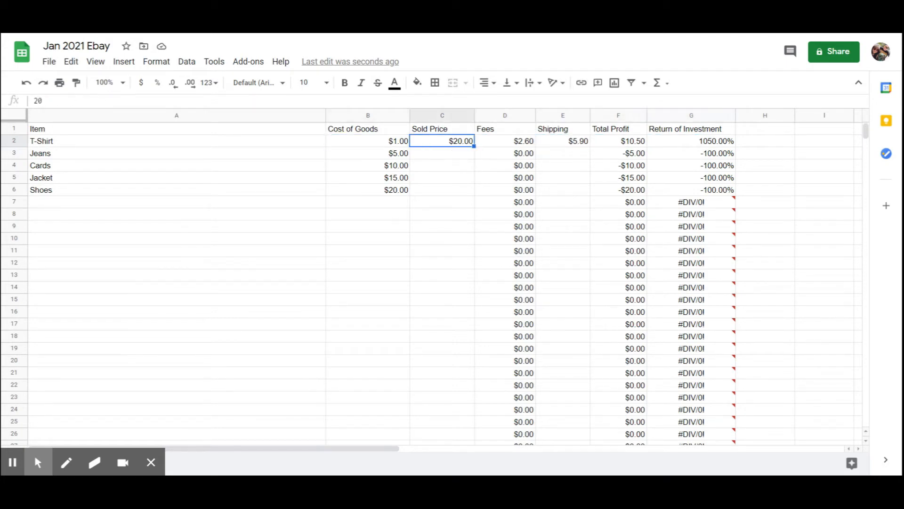
pyautogui.press('Right')
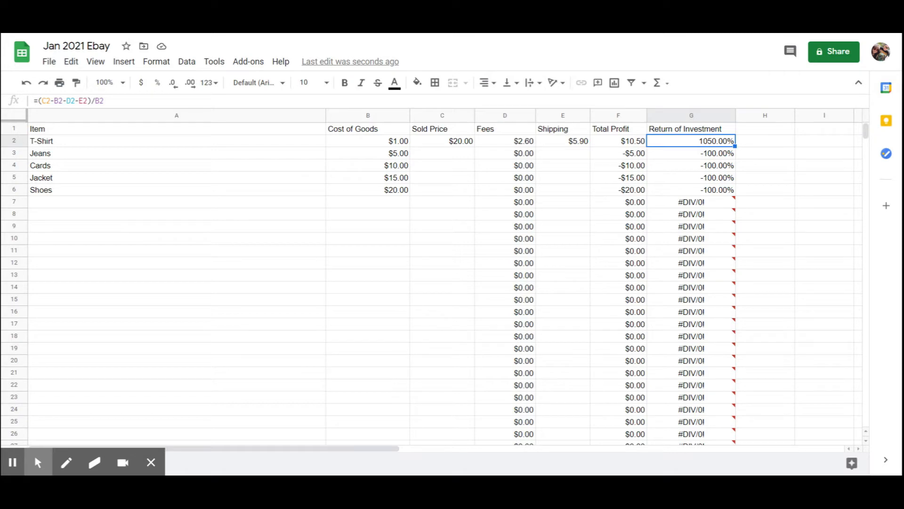
pyautogui.press('Left')
pyautogui.press('Left')
pyautogui.press('Left')
pyautogui.press('Left')
pyautogui.press('Left')
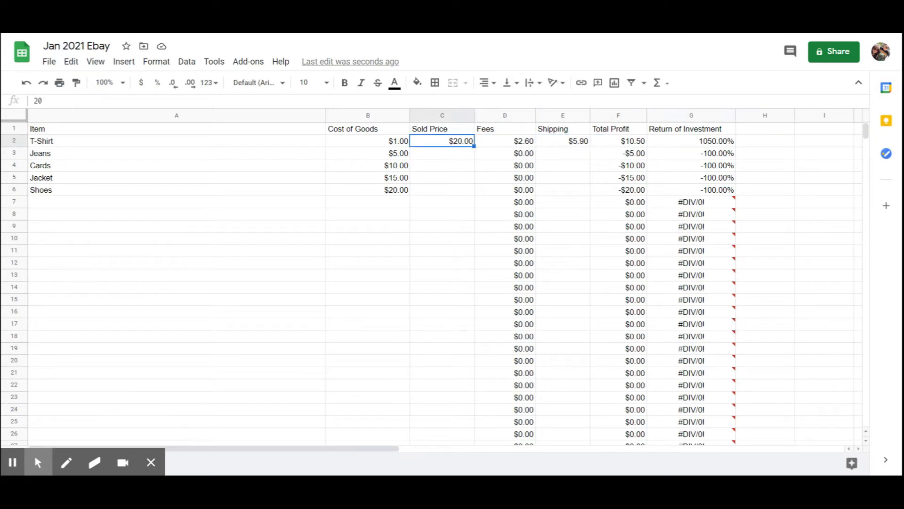
pyautogui.press('Right')
pyautogui.press('Right')
pyautogui.press('Right')
pyautogui.press('Right')
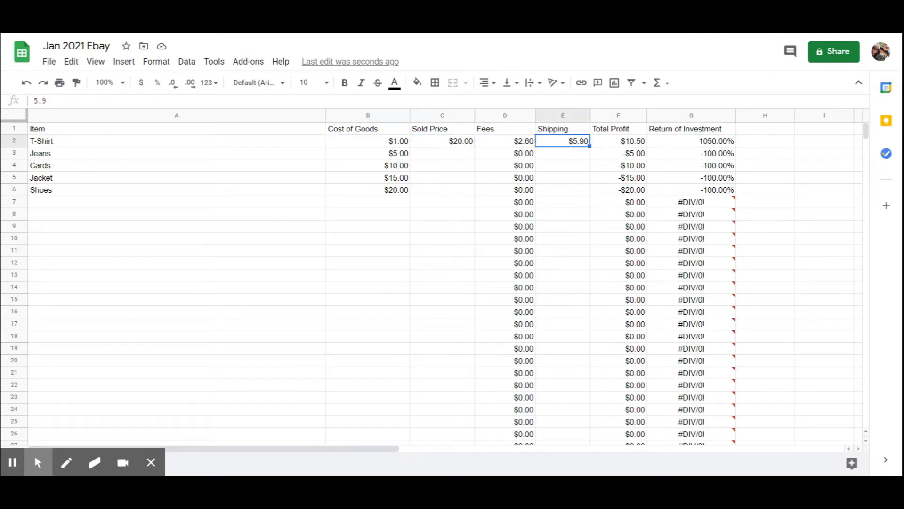
pyautogui.press('Left')
pyautogui.press('Left')
pyautogui.press('Left')
pyautogui.press('Left')
pyautogui.press('Right')
pyautogui.press('Right')
pyautogui.press('Right')
pyautogui.press('Right')
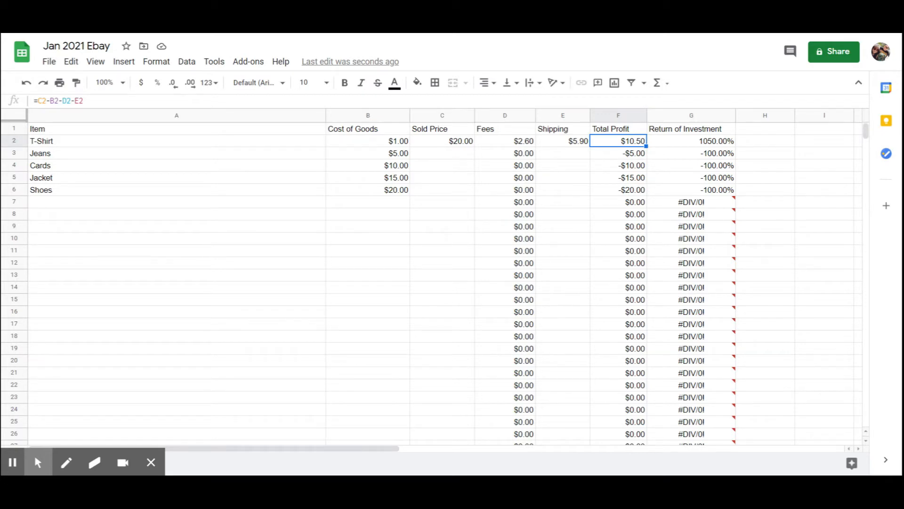
pyautogui.press('Right')
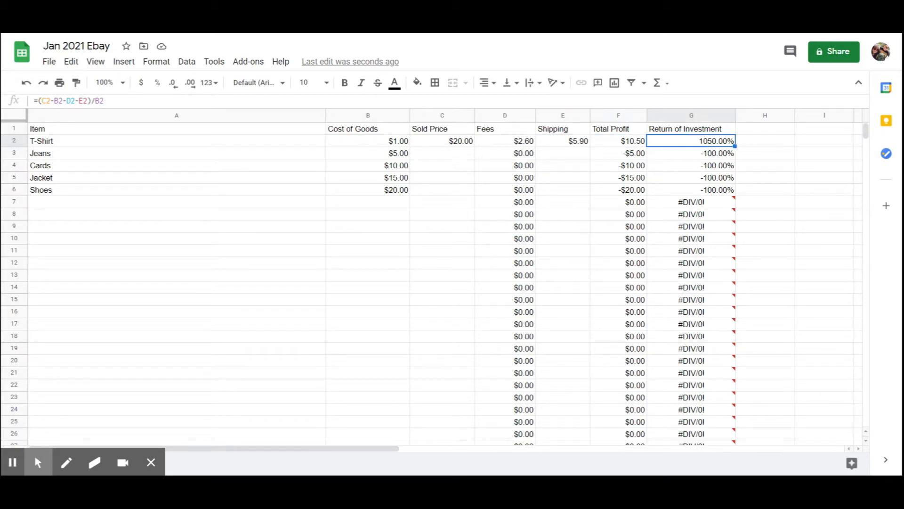
pyautogui.press('Left')
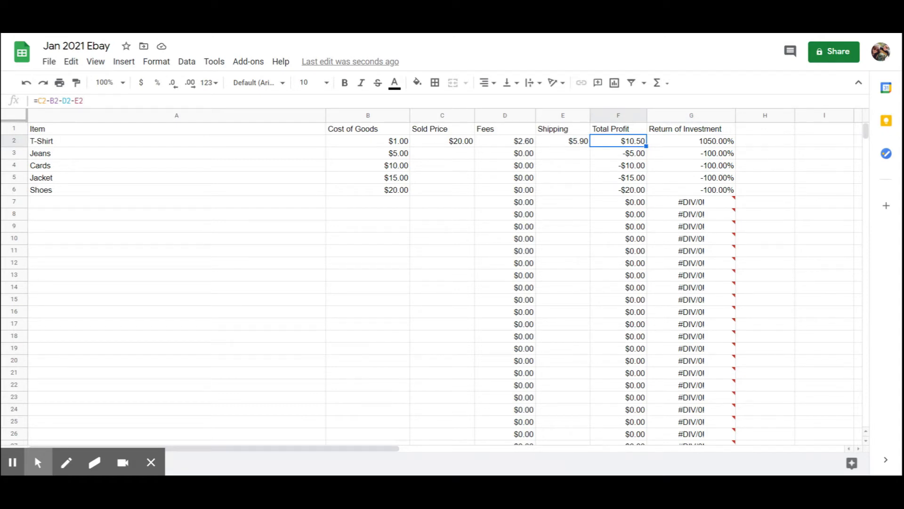
pyautogui.press('Left')
pyautogui.press('Left')
pyautogui.press('Left')
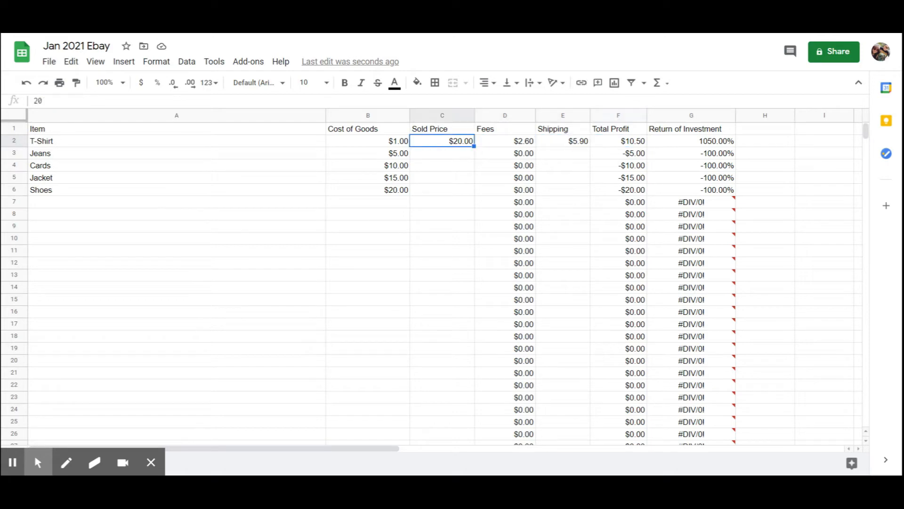
# - Enter sold prices of 25.00 for Jeans and 60.00 for Cards in C3 and C4
pyautogui.press('Left')
pyautogui.press('Right')
pyautogui.press('Down')
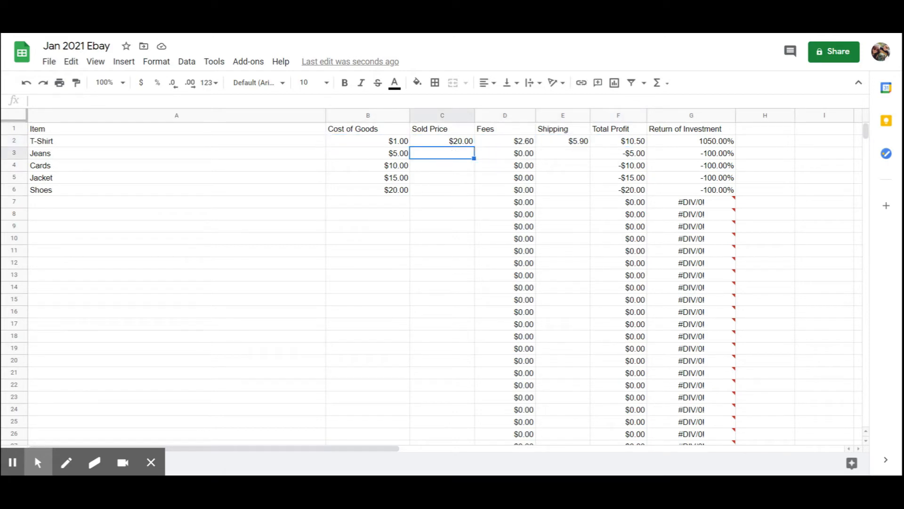
pyautogui.write('25.00')
pyautogui.press('Return')
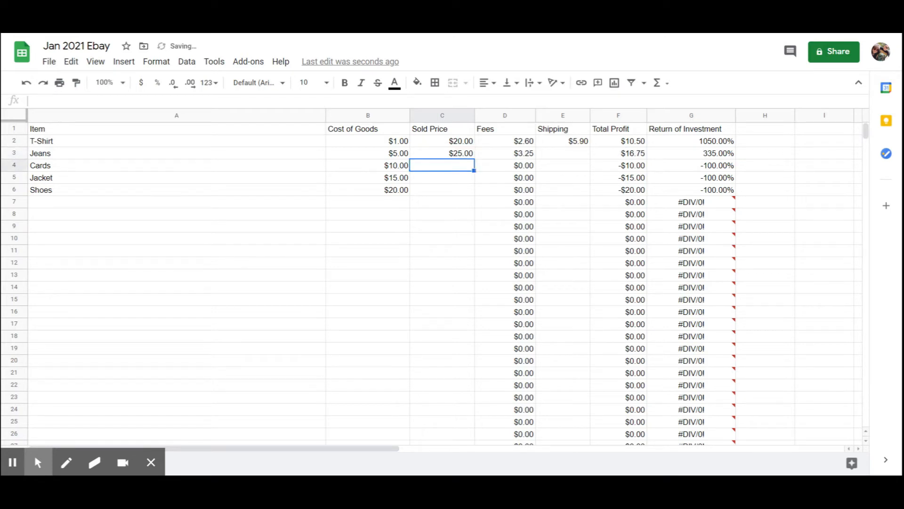
pyautogui.write('60.00')
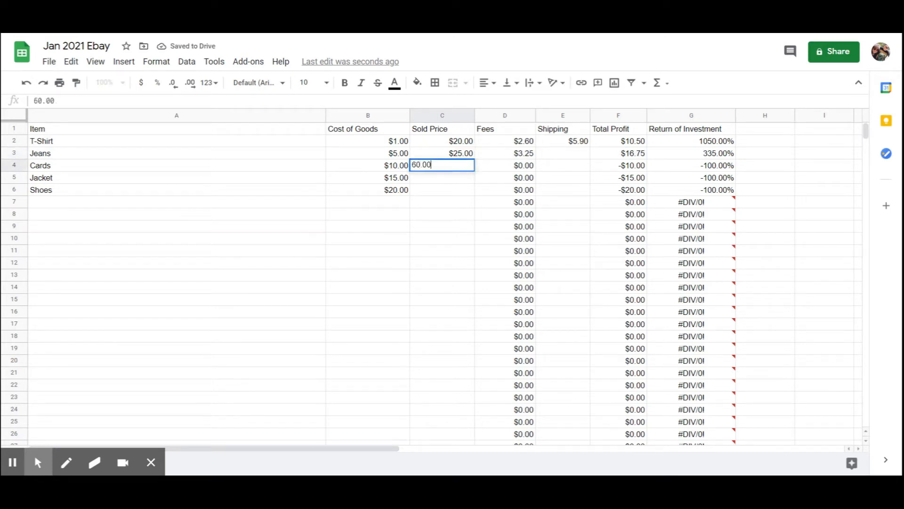
pyautogui.press('Return')
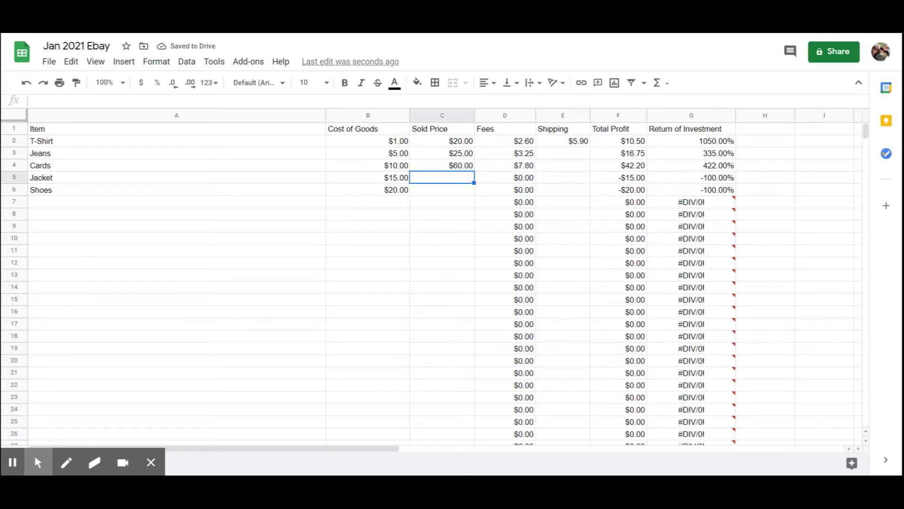
# - Enter sold prices of 45.00 for Jacket and 36.00 for Shoes in C5 and C6
pyautogui.write('45.00')
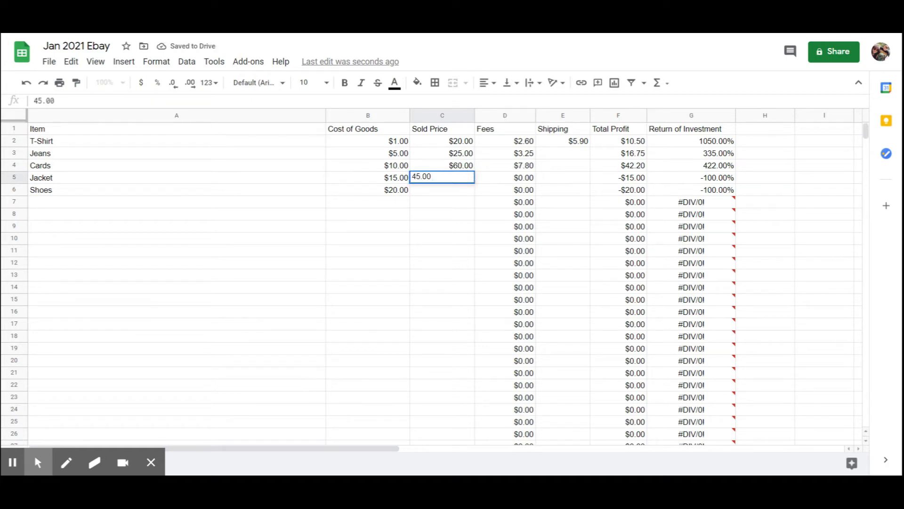
pyautogui.press('Return')
pyautogui.write('36.00')
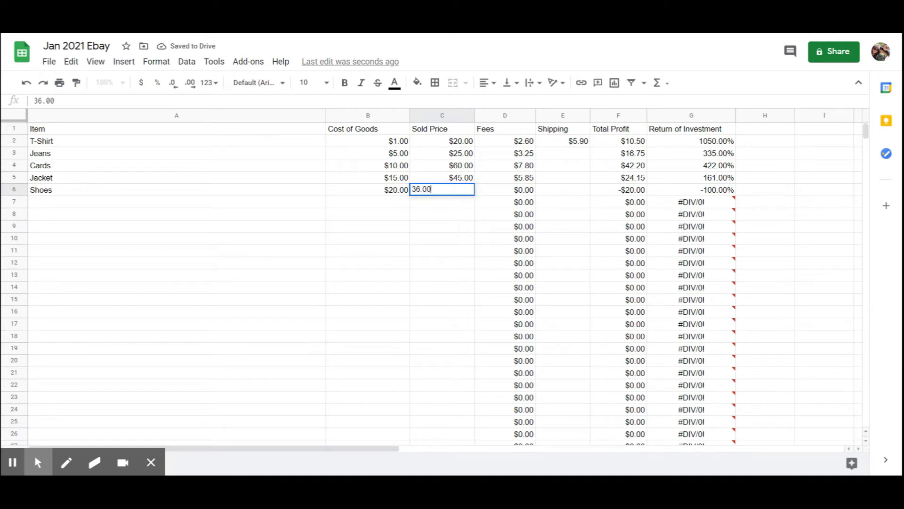
pyautogui.press('Tab')
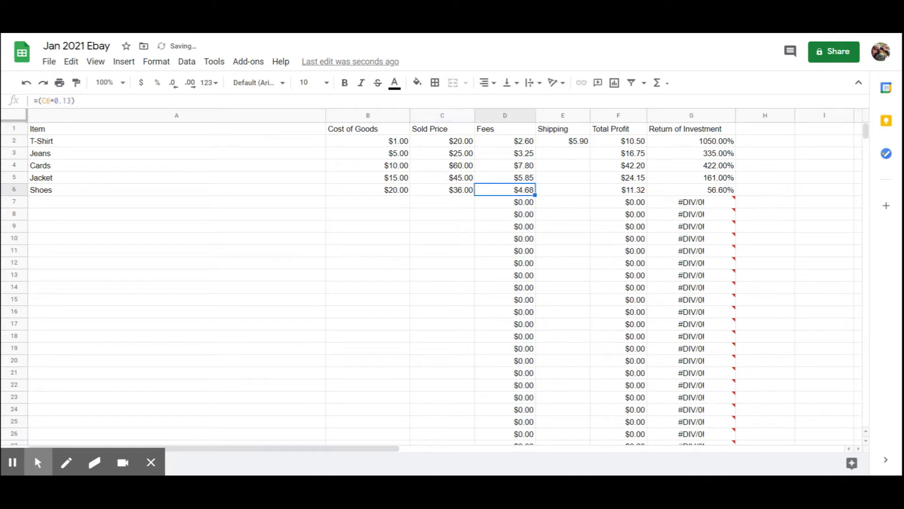
# - Compare the items' return of investment percentages with the cost of goods and sold prices of Jacket and Shoes
pyautogui.press('Right')
pyautogui.press('Right')
pyautogui.press('Right')
pyautogui.press('Up')
pyautogui.press('Up')
pyautogui.press('Up')
pyautogui.press('Up')
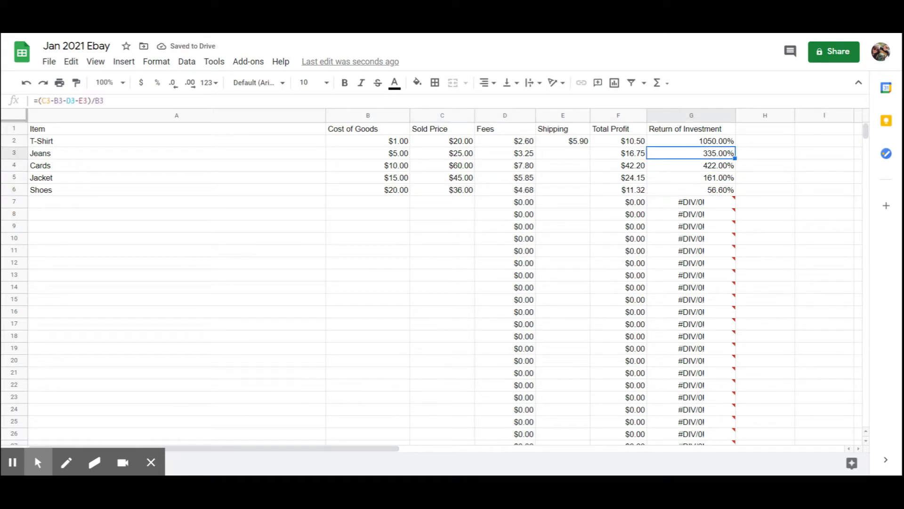
pyautogui.press('Down')
pyautogui.press('Down')
pyautogui.press('Down')
pyautogui.press('Left')
pyautogui.press('Left')
pyautogui.press('Left')
pyautogui.press('Left')
pyautogui.press('Left')
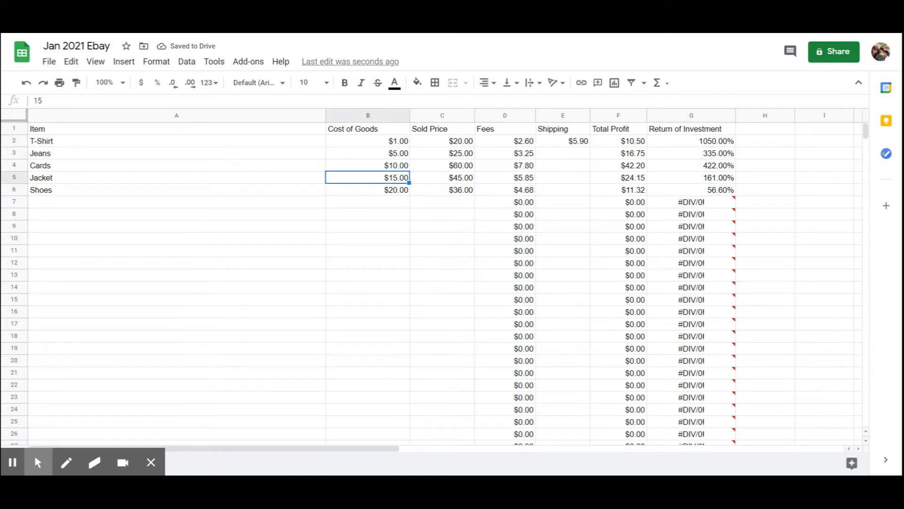
pyautogui.press('Down')
pyautogui.press('Right')
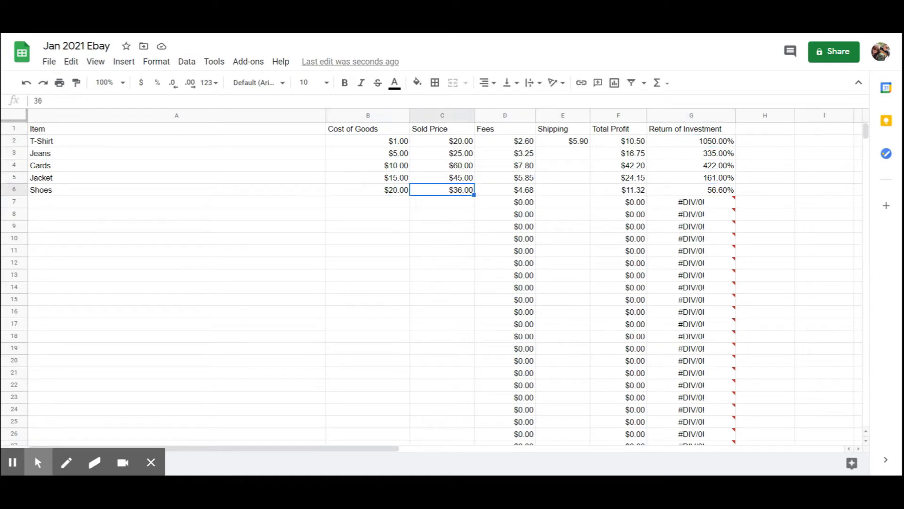
# - Enter shipping costs of 9.80 for Jeans and 5.20 for Cards in E3 and E4
pyautogui.press('Right')
pyautogui.press('Right')
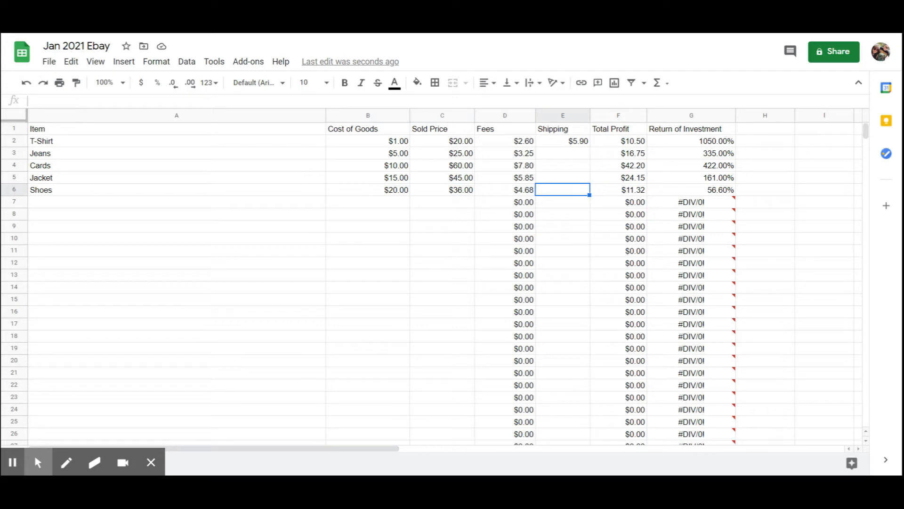
pyautogui.press('Up')
pyautogui.press('Up')
pyautogui.press('Up')
pyautogui.press('Up')
pyautogui.press('Down')
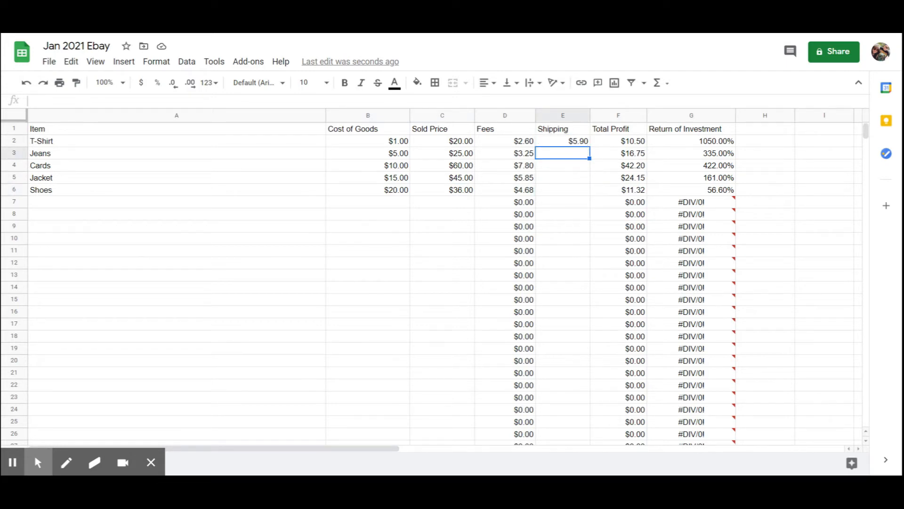
pyautogui.write('9.80')
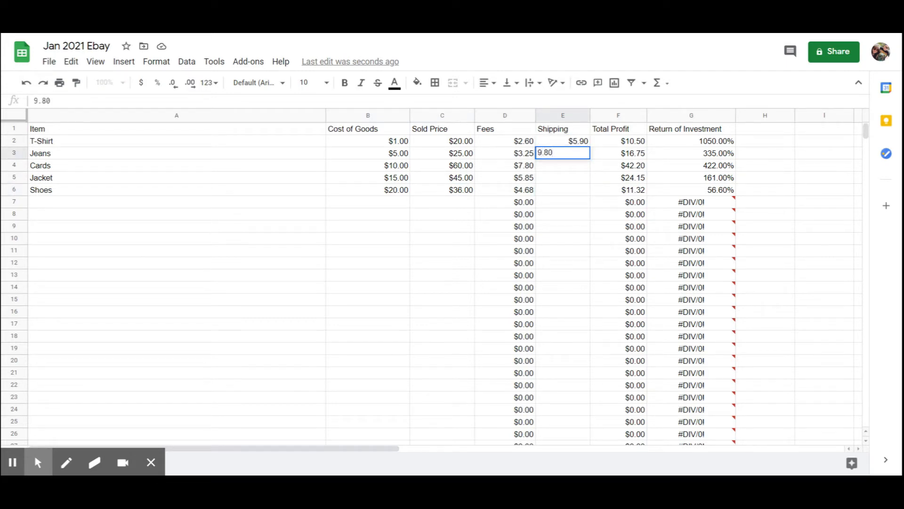
pyautogui.press('Return')
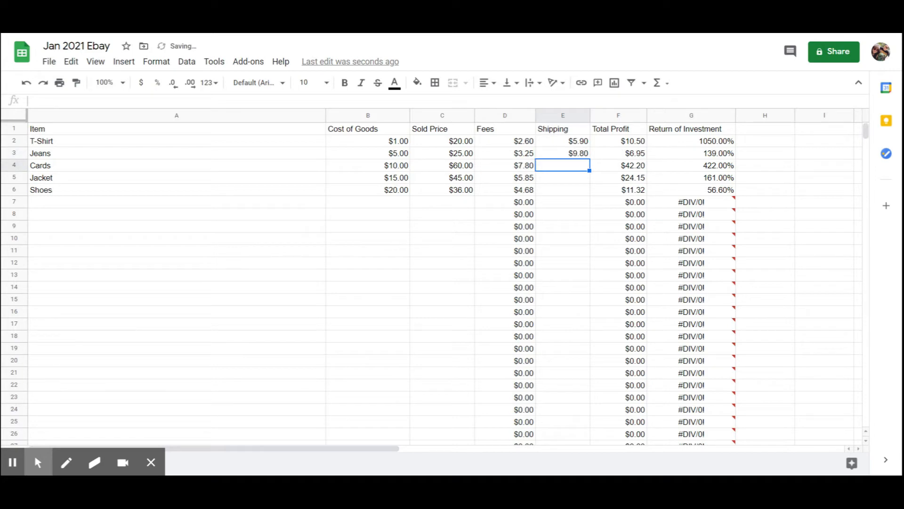
pyautogui.write('5.20')
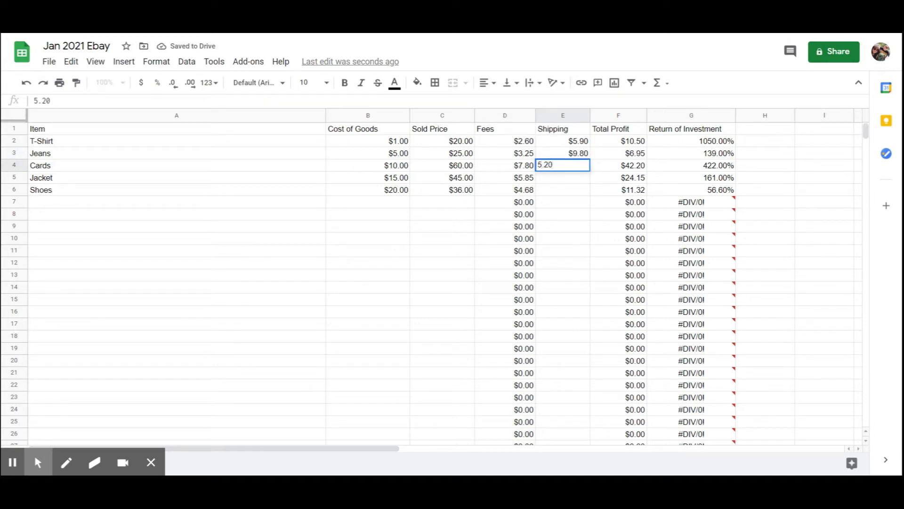
pyautogui.press('Return')
# - Enter shipping costs of 15.80 for Shoes in E6 and 2.90 for Jacket in E5
pyautogui.press('Return')
pyautogui.write('1.')
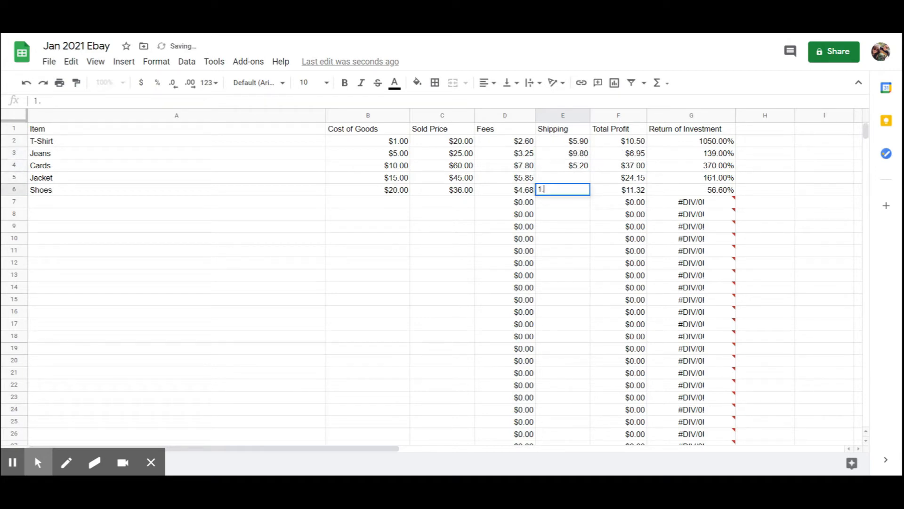
pyautogui.write('5')
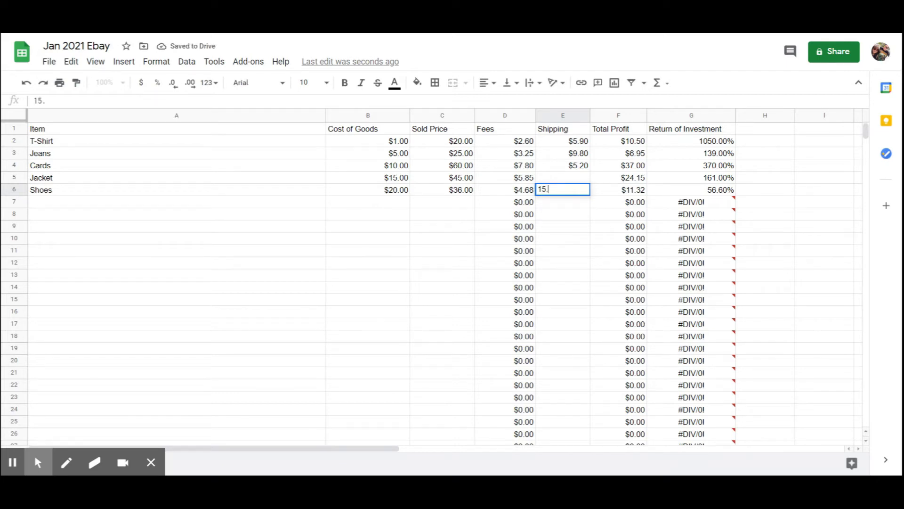
pyautogui.write('80')
pyautogui.press('BackSpace')
pyautogui.press('BackSpace')
pyautogui.write('80')
pyautogui.press('Up')
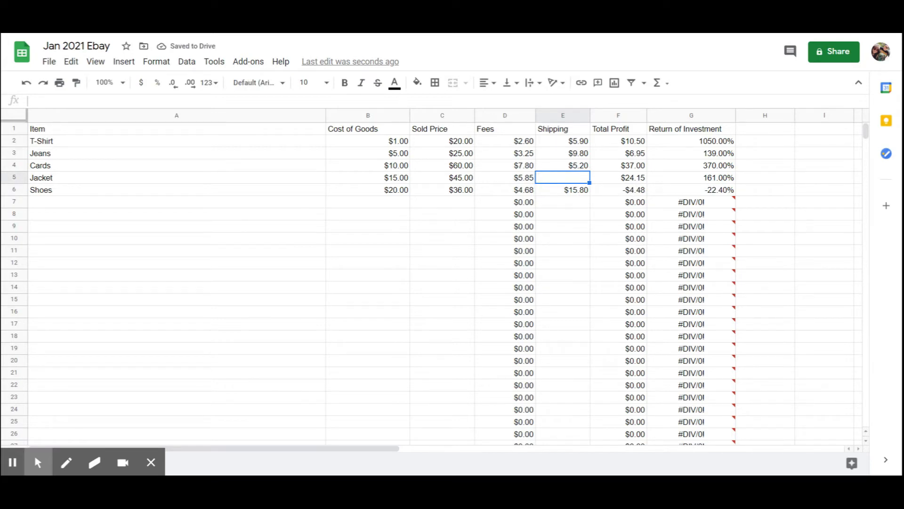
pyautogui.write('2.')
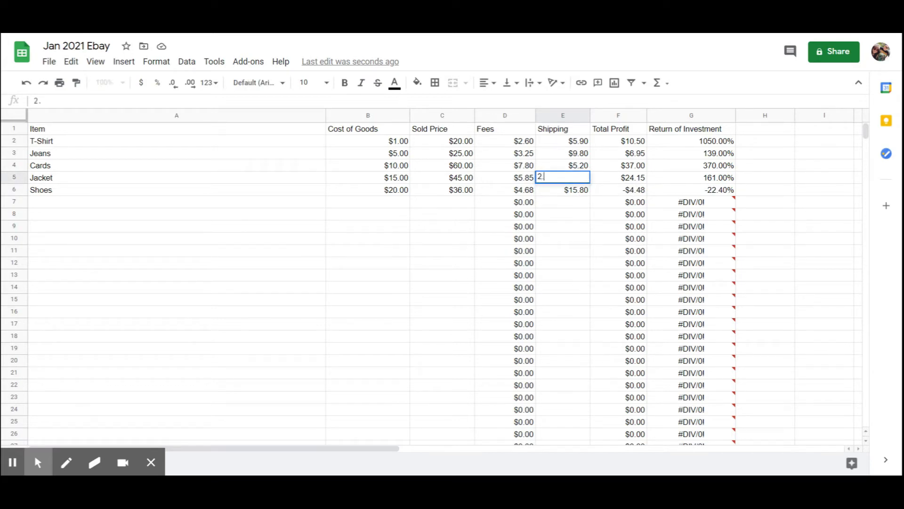
pyautogui.write('90')
pyautogui.press('Return')
# - Examine how the Shoes' cost of goods, sold price, fees and shipping lead to their total profit and return of investment
pyautogui.press('Left')
pyautogui.press('Left')
pyautogui.press('Left')
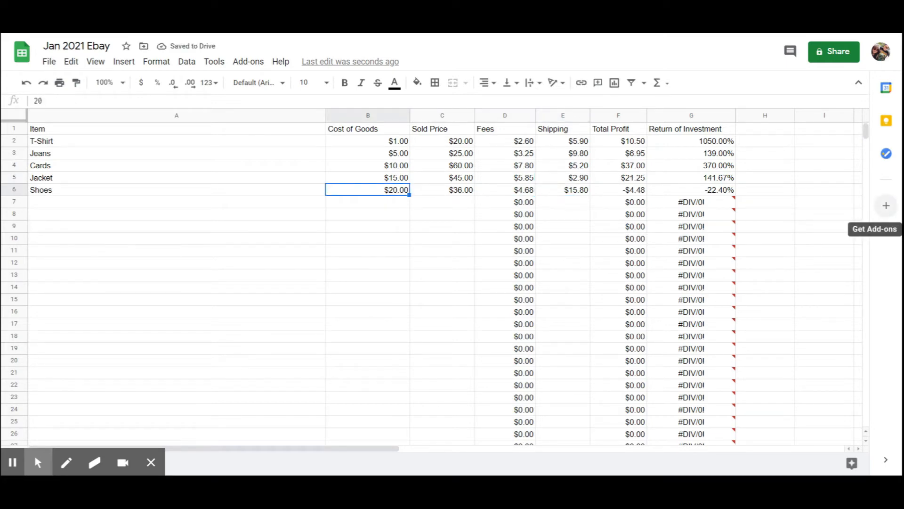
pyautogui.press('Right')
pyautogui.press('Right')
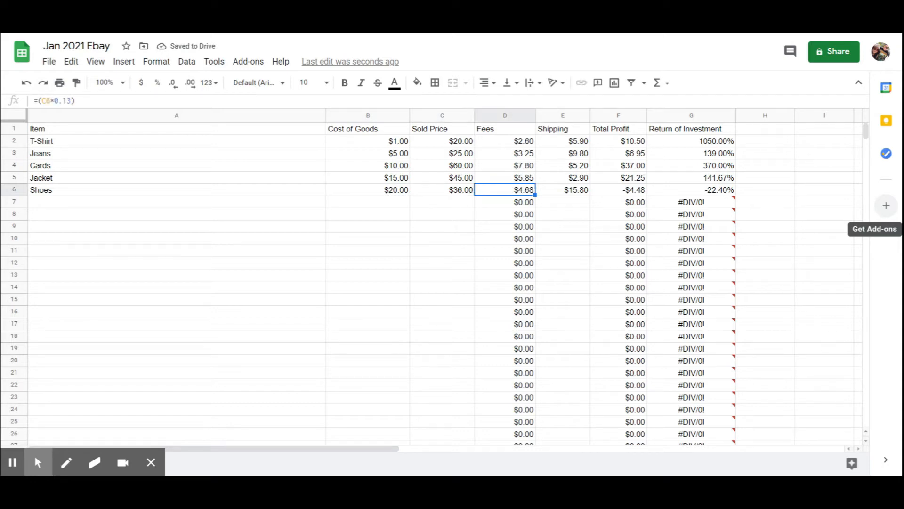
pyautogui.press('Right')
pyautogui.press('Right')
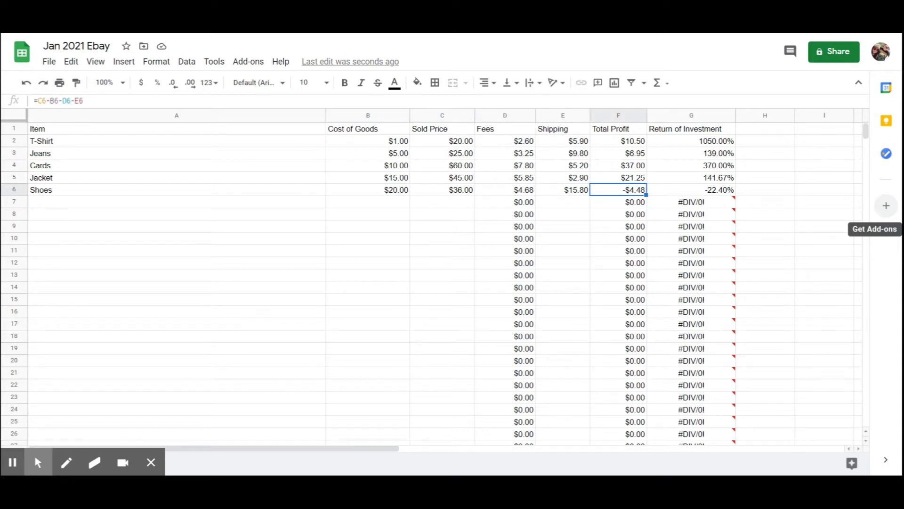
pyautogui.press('Right')
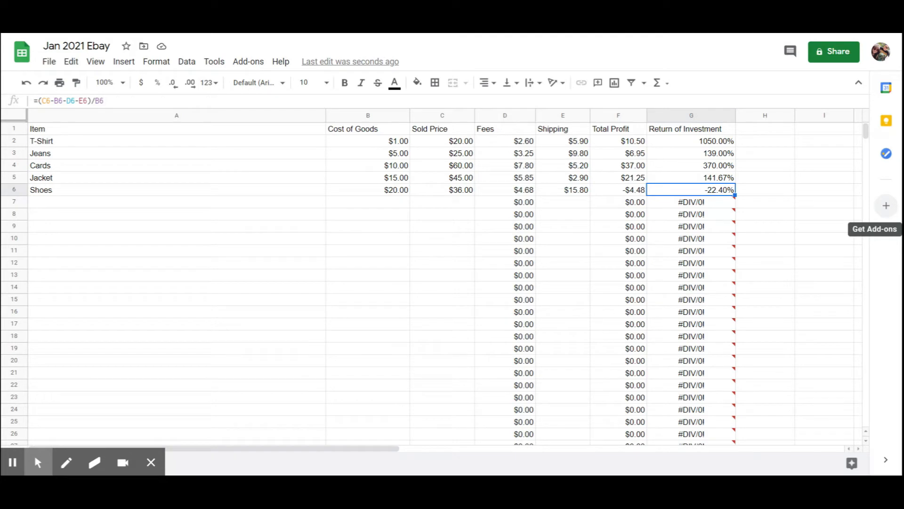
pyautogui.press('Left')
pyautogui.press('Left')
pyautogui.press('Left')
pyautogui.press('Left')
pyautogui.press('Left')
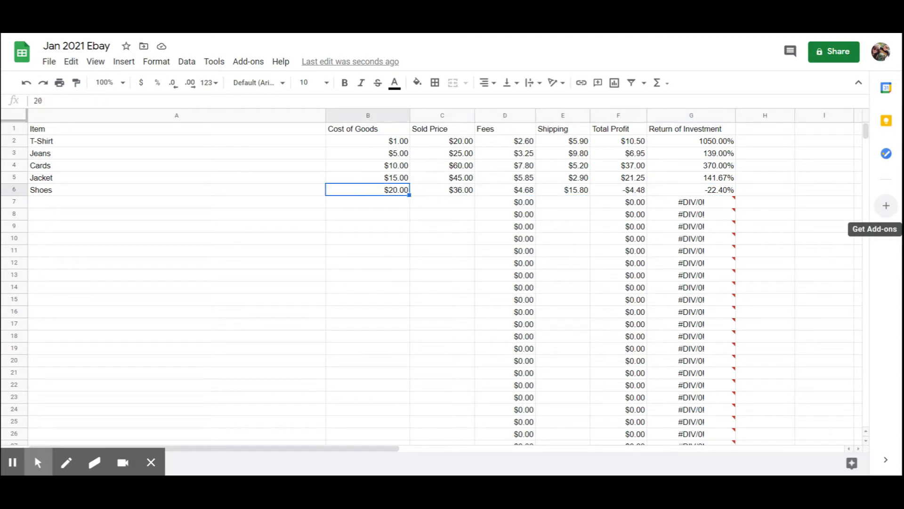
pyautogui.press('Right')
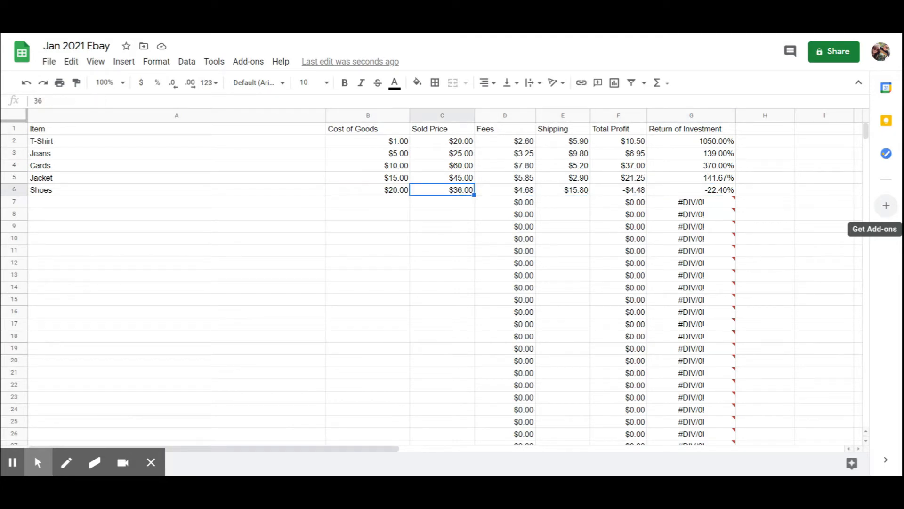
pyautogui.press('Right')
pyautogui.press('Right')
pyautogui.press('Right')
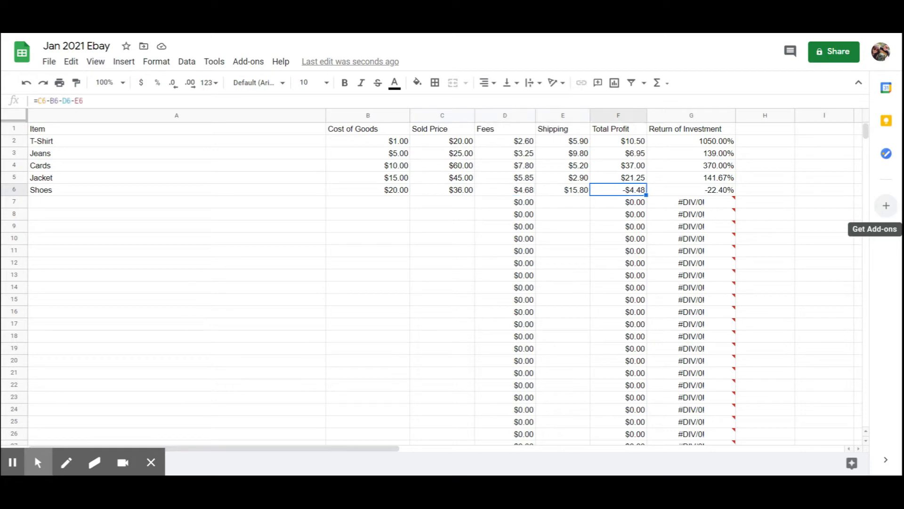
pyautogui.press('Right')
pyautogui.press('Left')
pyautogui.press('Left')
pyautogui.press('Left')
pyautogui.press('Left')
pyautogui.press('Left')
pyautogui.press('Down')
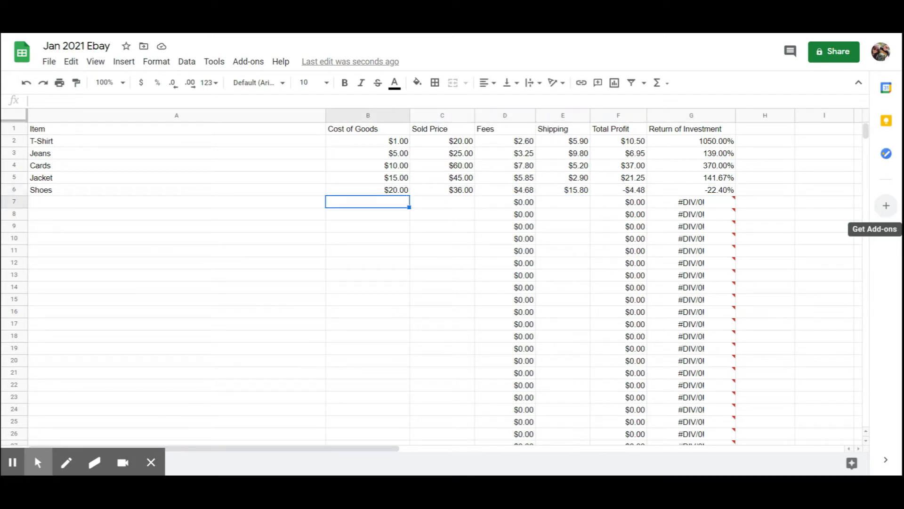
# - Review the T-Shirt's sold price, fees and shipping against its total profit and return of investment
pyautogui.press('Up')
pyautogui.press('Up')
pyautogui.press('Up')
pyautogui.press('Up')
pyautogui.press('Up')
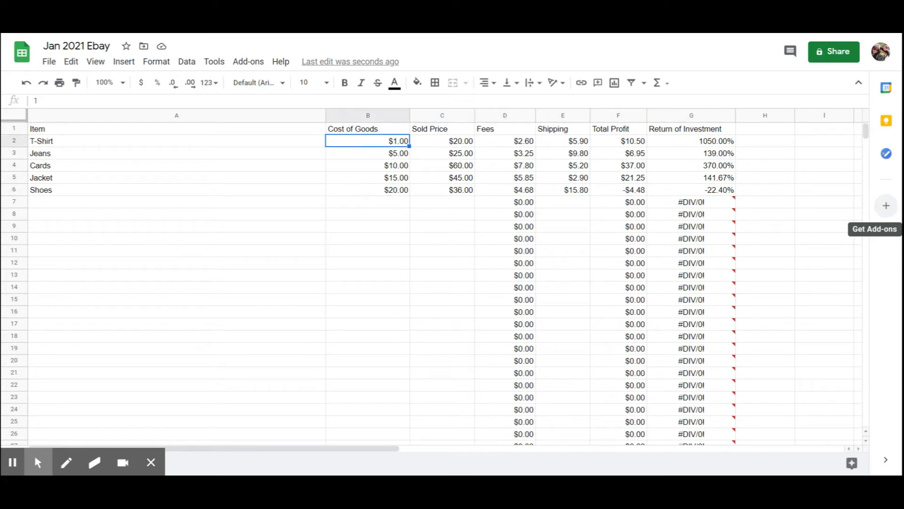
pyautogui.press('Right')
pyautogui.press('Right')
pyautogui.press('Right')
pyautogui.press('Right')
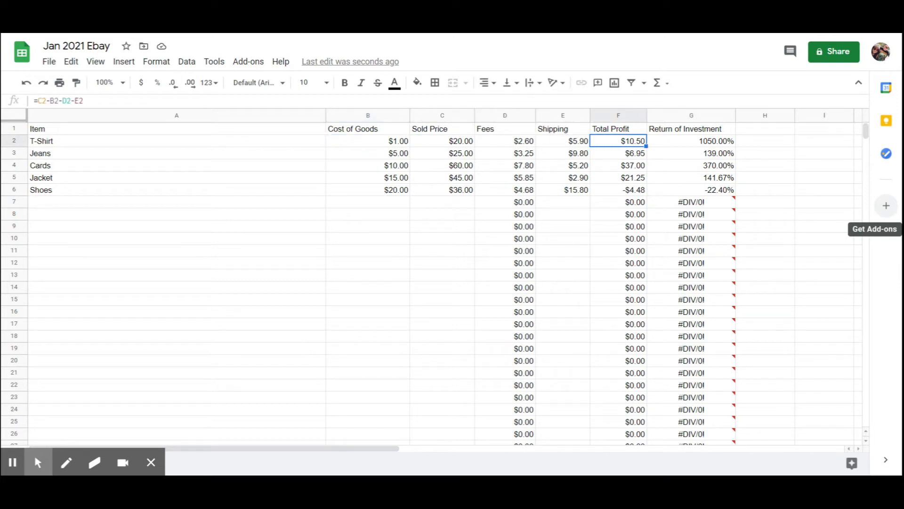
pyautogui.press('Left')
pyautogui.press('Right')
pyautogui.press('Left')
pyautogui.press('Left')
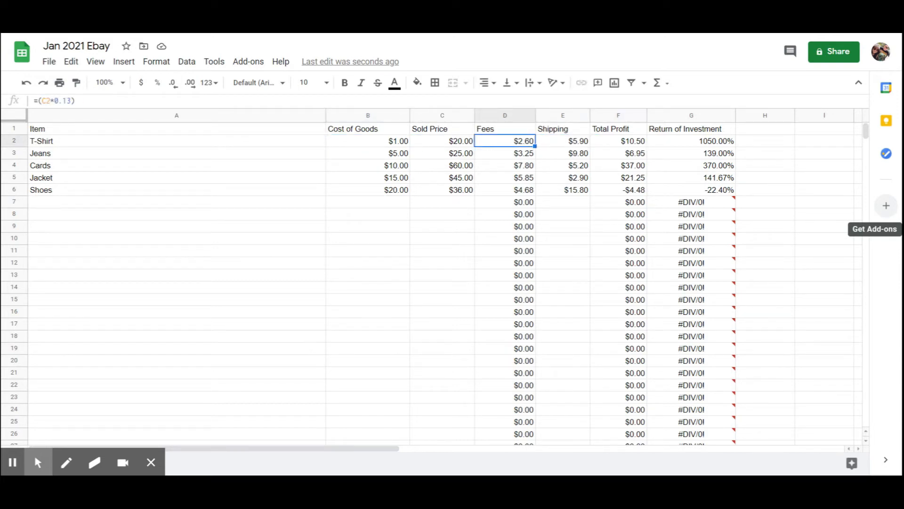
pyautogui.press('Left')
pyautogui.press('Right')
pyautogui.press('Right')
pyautogui.press('Right')
pyautogui.press('Right')
pyautogui.press('Right')
pyautogui.press('Left')
pyautogui.press('Left')
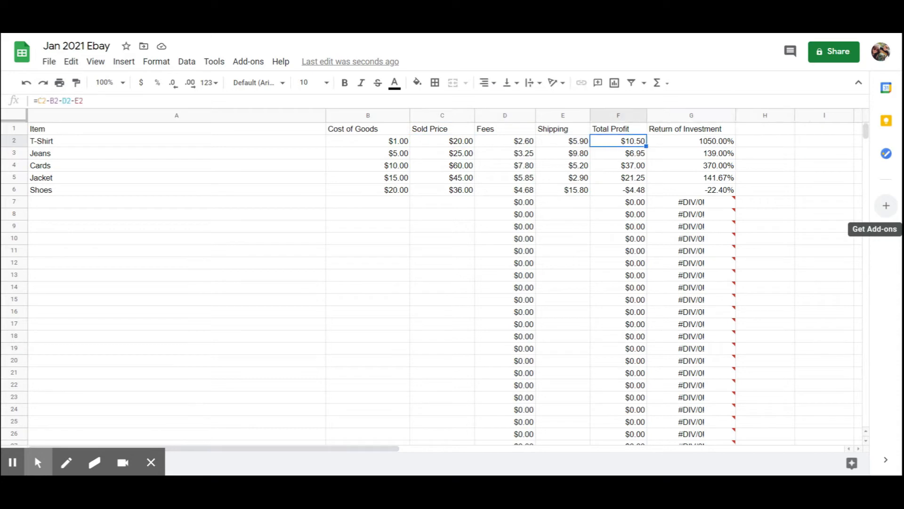
# - Check the Cards' total profit against their cost of goods, sold price, fees and shipping
pyautogui.press('Down')
pyautogui.press('Down')
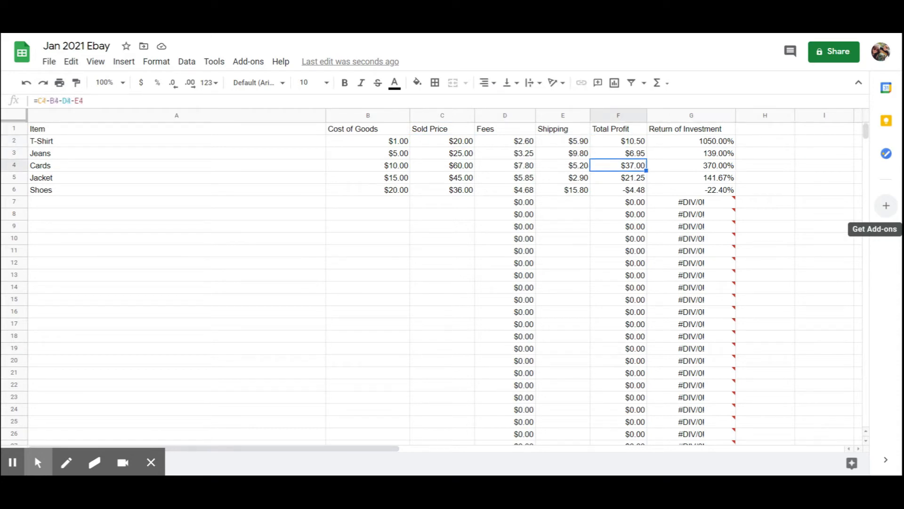
pyautogui.press('Left')
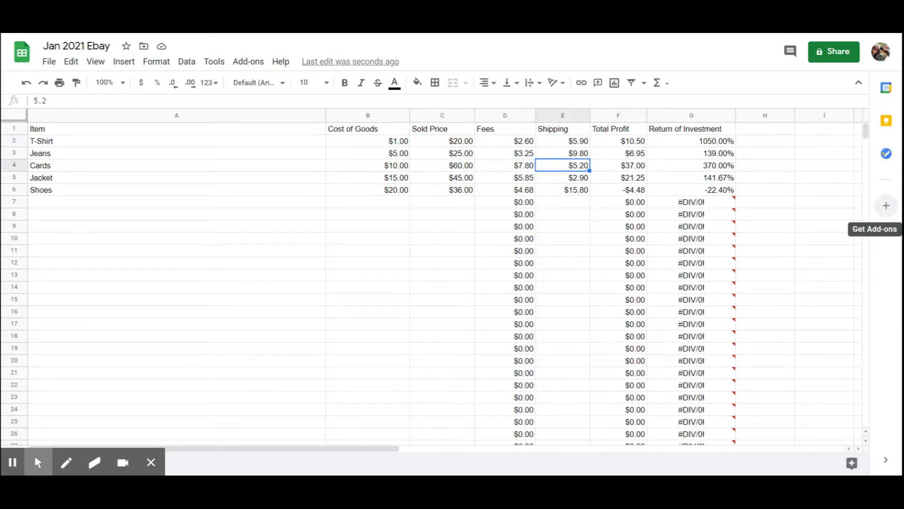
pyautogui.press('Right')
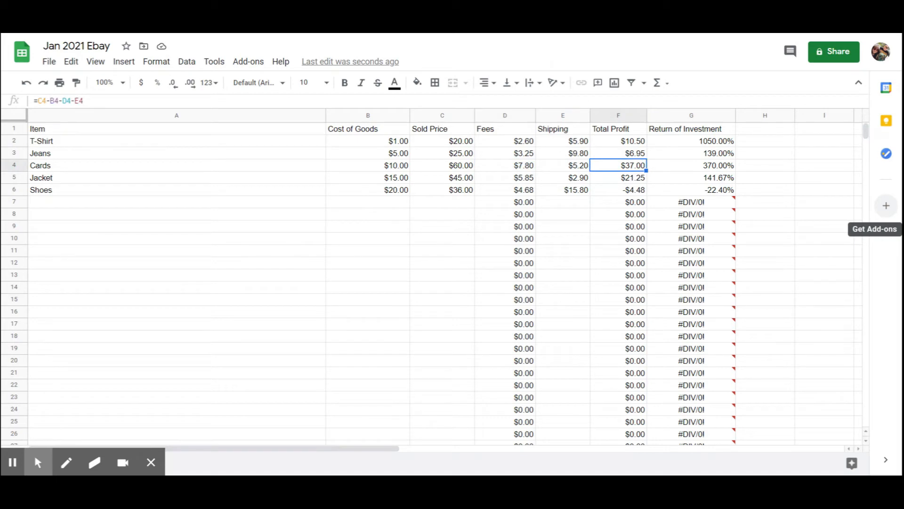
pyautogui.press('Left')
pyautogui.press('Left')
pyautogui.press('Left')
pyautogui.press('Left')
pyautogui.press('Right')
pyautogui.press('Right')
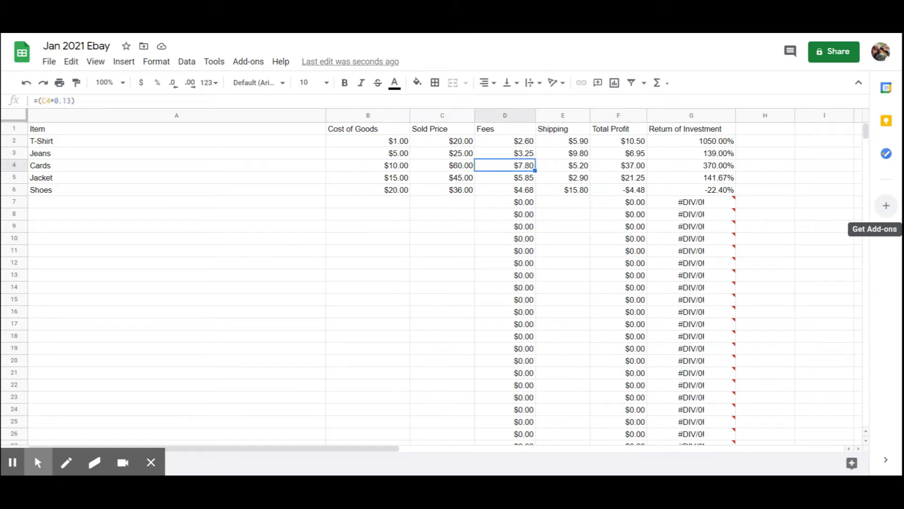
pyautogui.press('Left')
pyautogui.press('Right')
pyautogui.press('Right')
pyautogui.press('Right')
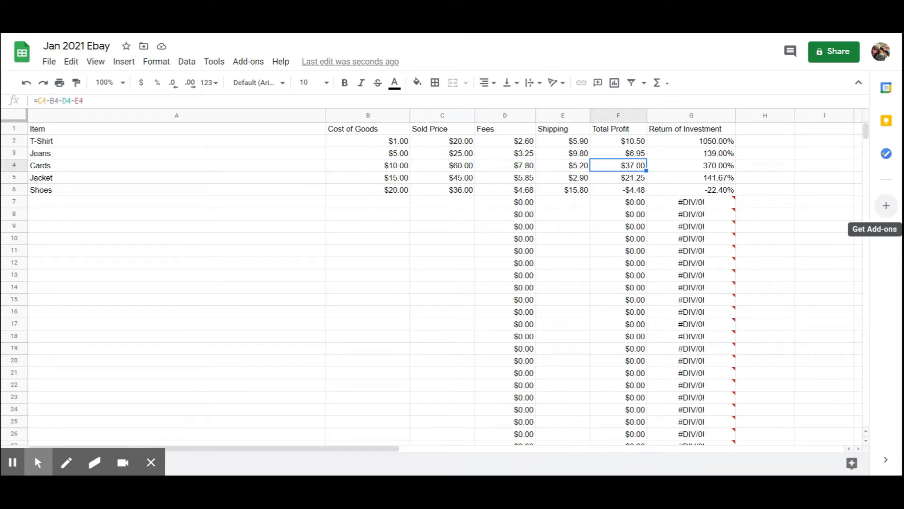
pyautogui.press('Left')
pyautogui.press('Left')
pyautogui.press('Left')
pyautogui.press('Left')
pyautogui.press('Left')
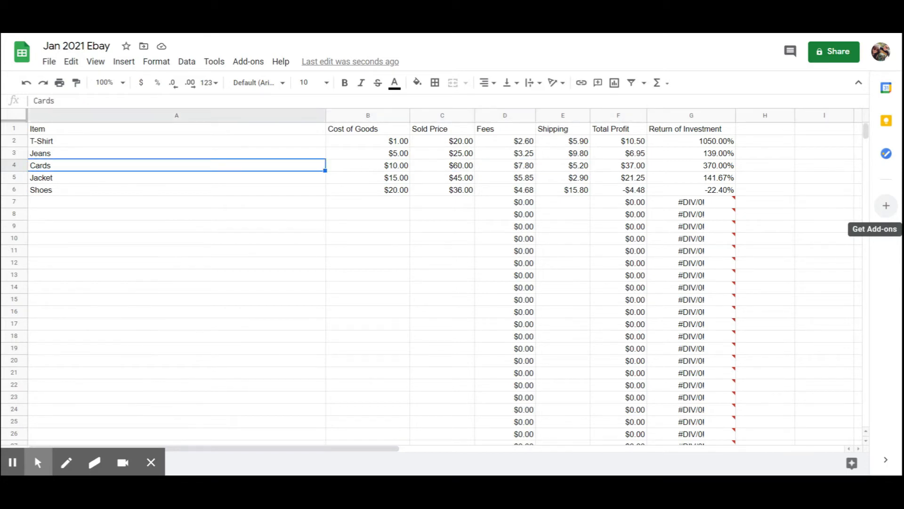
# - Compare the cost of goods of the listed items from T-Shirt down to Jacket
pyautogui.press('Right')
pyautogui.press('Up')
pyautogui.press('Up')
pyautogui.press('Left')
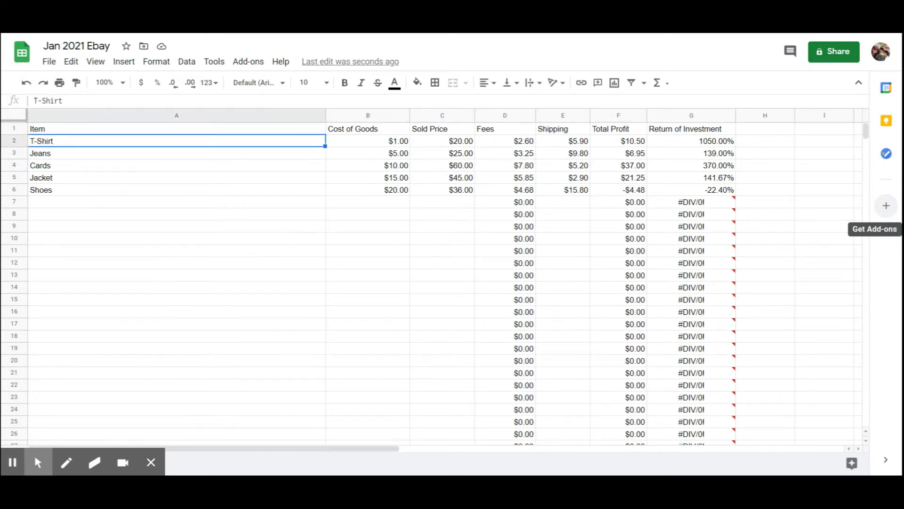
pyautogui.press('Down')
pyautogui.press('Down')
pyautogui.press('Up')
pyautogui.press('Up')
pyautogui.press('Right')
pyautogui.press('Left')
pyautogui.press('Right')
pyautogui.press('Right')
pyautogui.press('Left')
pyautogui.press('Down')
pyautogui.press('Down')
pyautogui.press('Down')
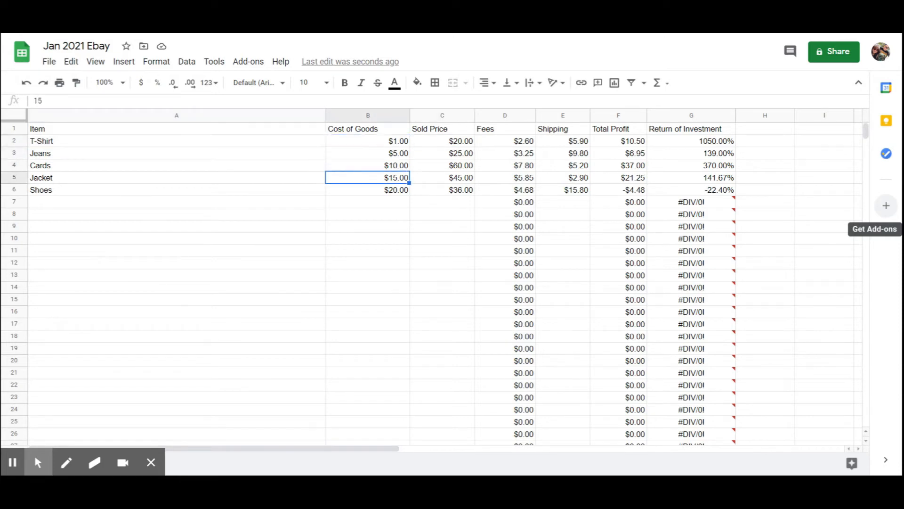
pyautogui.press('Left')
pyautogui.press('Right')
pyautogui.press('Up')
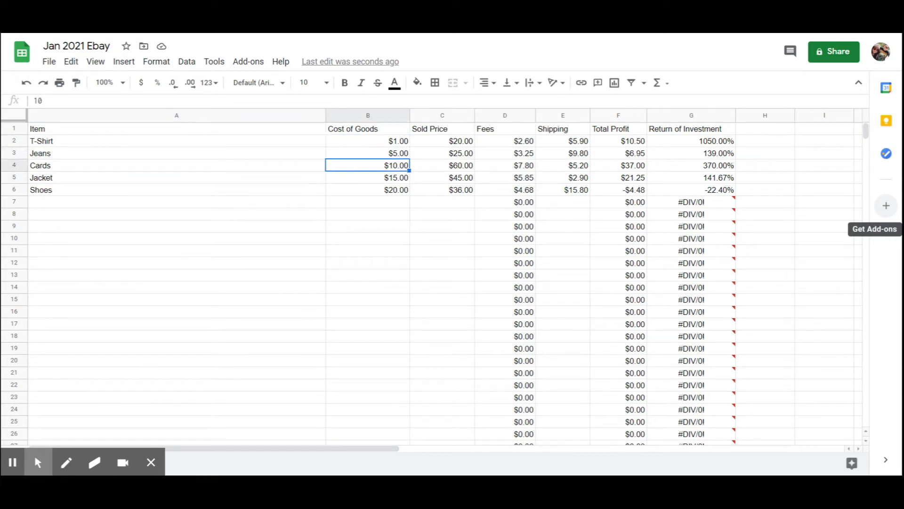
pyautogui.press('Down')
pyautogui.press('Down')
pyautogui.press('Down')
pyautogui.press('Left')
pyautogui.press('Down')
pyautogui.press('Down')
pyautogui.press('Down')
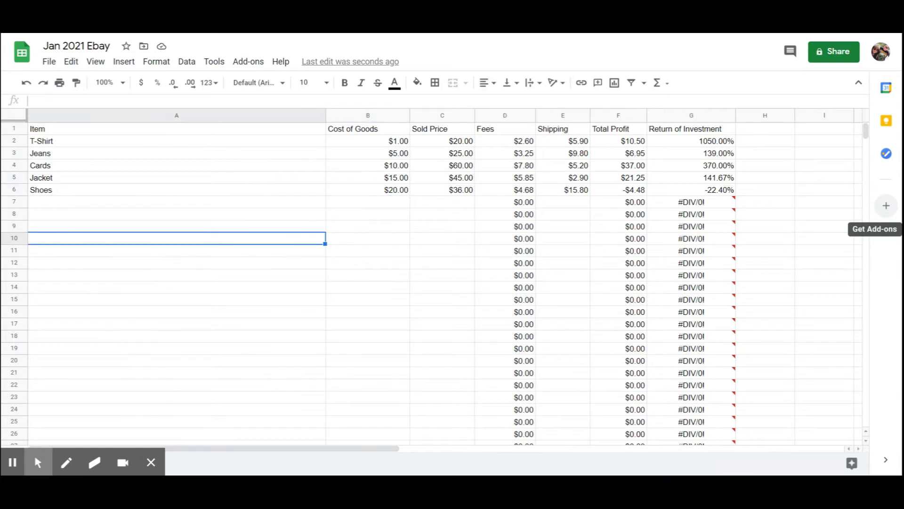
pyautogui.press('Down')
pyautogui.press('Down')
pyautogui.press('Down')
pyautogui.press('Down')
pyautogui.press('Down')
pyautogui.press('Down')
pyautogui.press('Down')
pyautogui.press('Up')
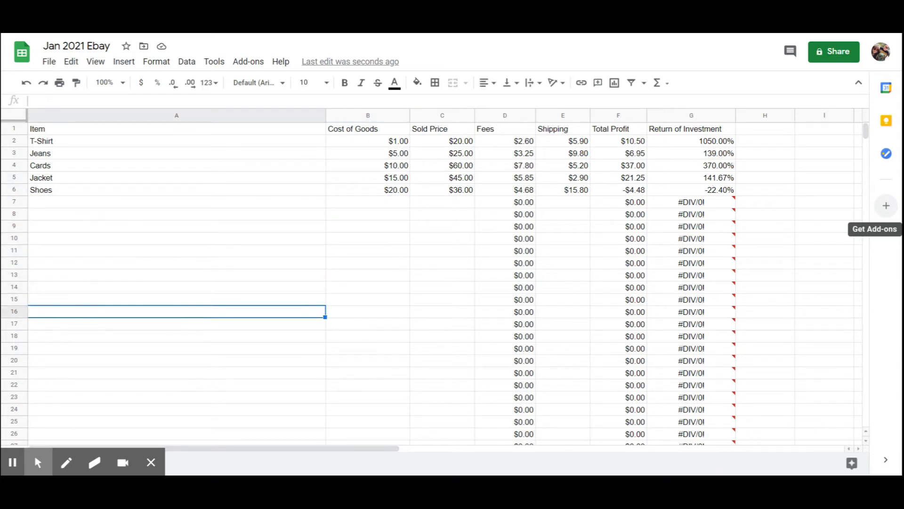
pyautogui.press('Up')
pyautogui.press('Up')
pyautogui.press('Up')
pyautogui.press('Up')
pyautogui.press('Up')
pyautogui.press('Up')
pyautogui.press('Up')
pyautogui.press('Up')
pyautogui.press('Up')
pyautogui.press('Up')
pyautogui.press('Up')
pyautogui.press('Up')
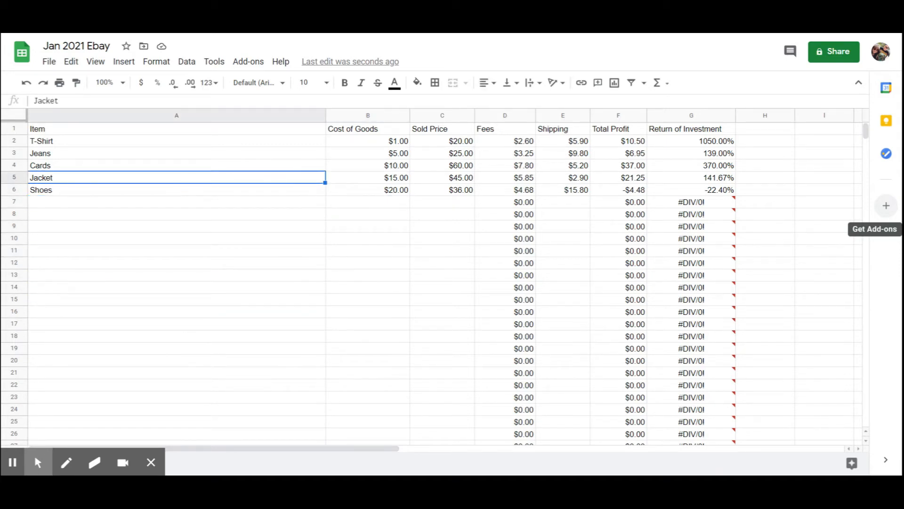
# - Inspect the fees and total profit formulas in the Cards row
pyautogui.press('Right')
pyautogui.press('Right')
pyautogui.press('Right')
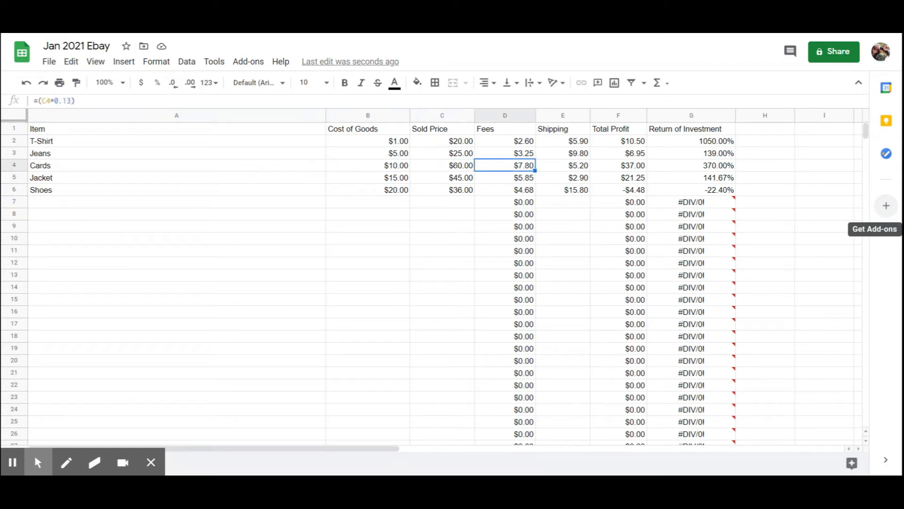
pyautogui.press('Right')
pyautogui.press('Right')
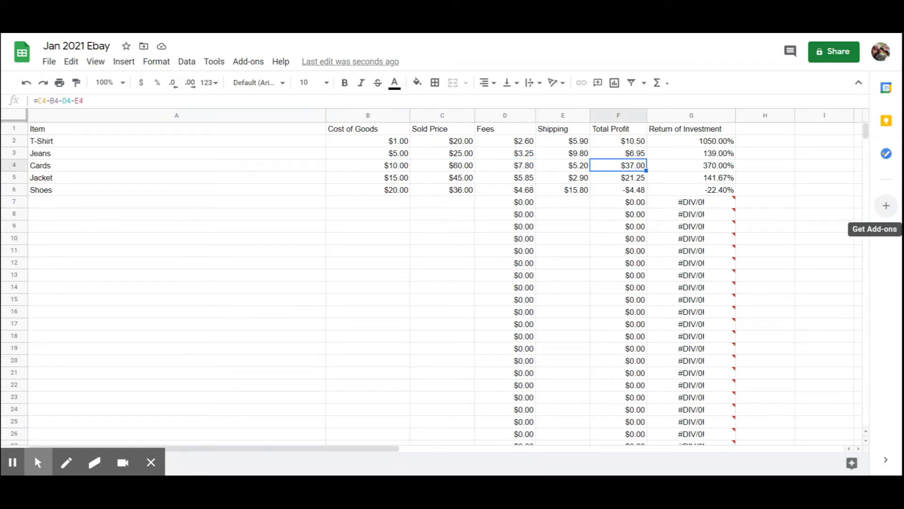
pyautogui.press('Up')
pyautogui.press('Up')
pyautogui.press('Up')
pyautogui.press('Down')
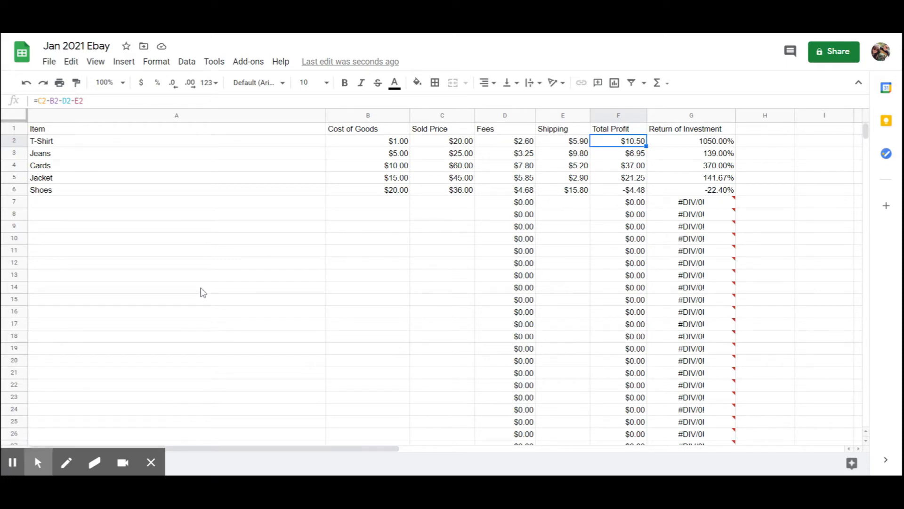
pyautogui.click(6, 467)
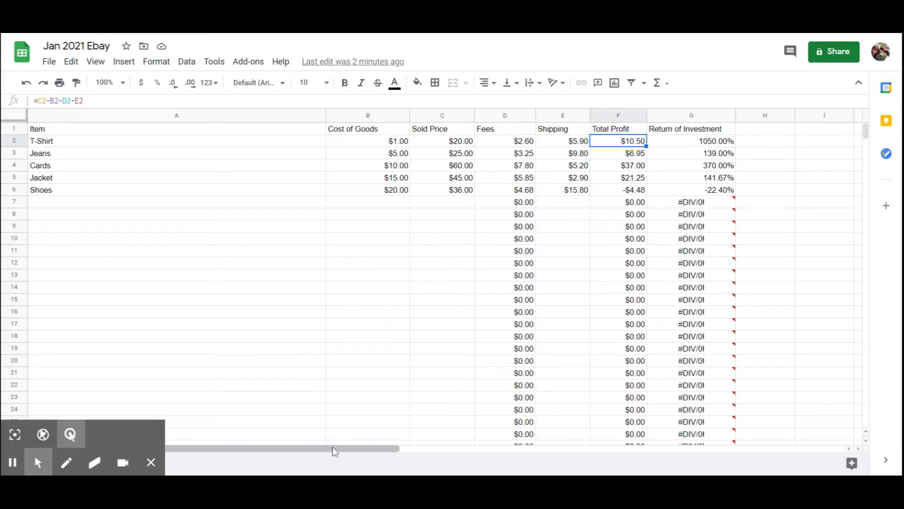
# - Enter the heading "Total Cost of Goods" in I2 and widen column I to fit it
pyautogui.moveTo(344, 449); pyautogui.dragTo(553, 464)
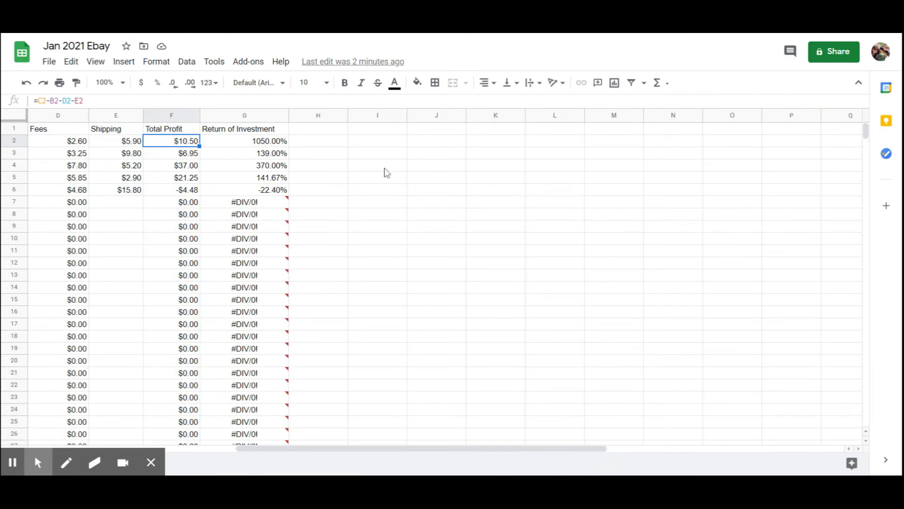
pyautogui.click(375, 141)
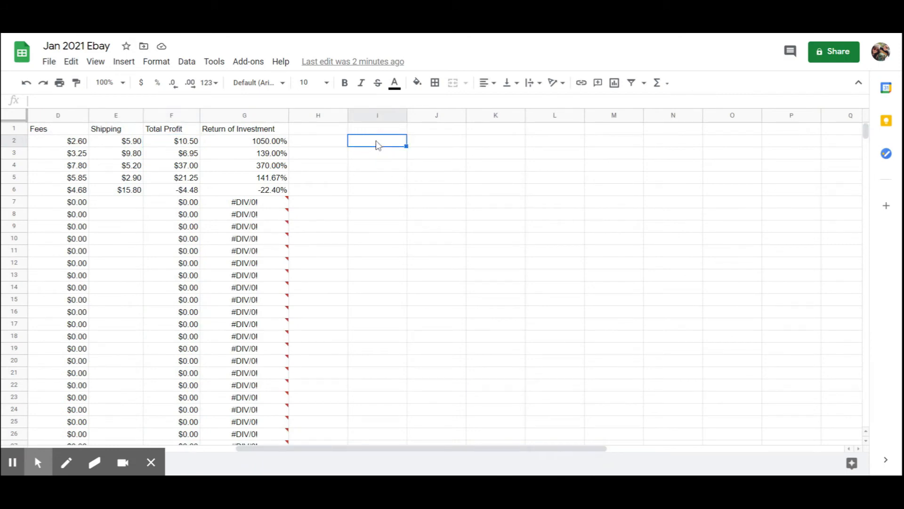
pyautogui.write('Total Cost of G')
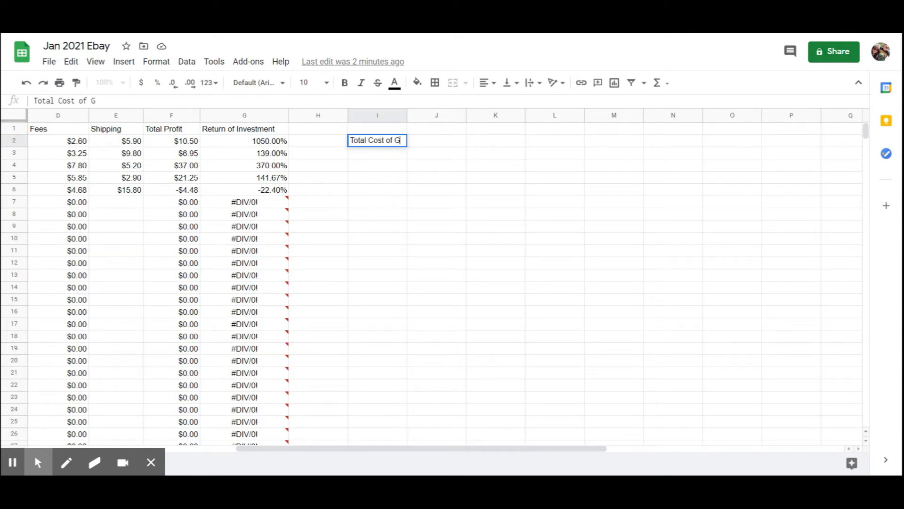
pyautogui.write('oods')
pyautogui.press('Return')
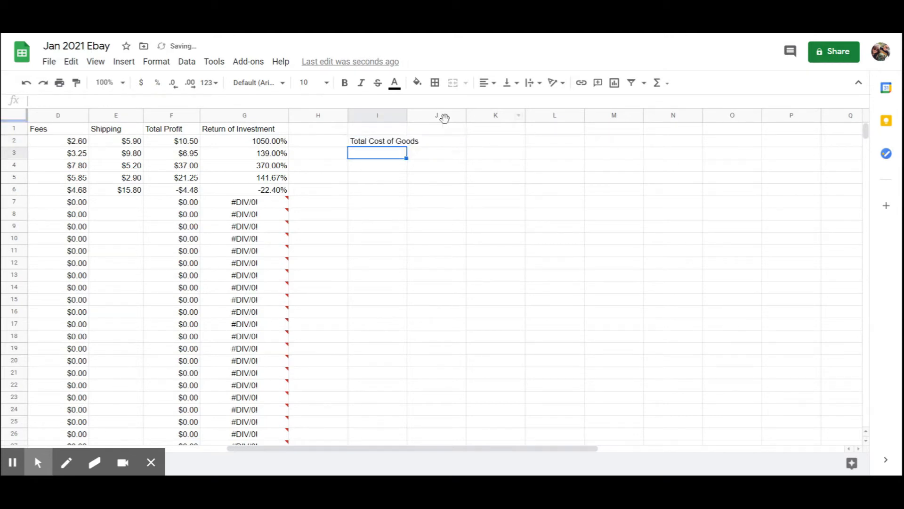
pyautogui.click(408, 119)
pyautogui.click(407, 119)
pyautogui.moveTo(407, 113); pyautogui.dragTo(437, 113)
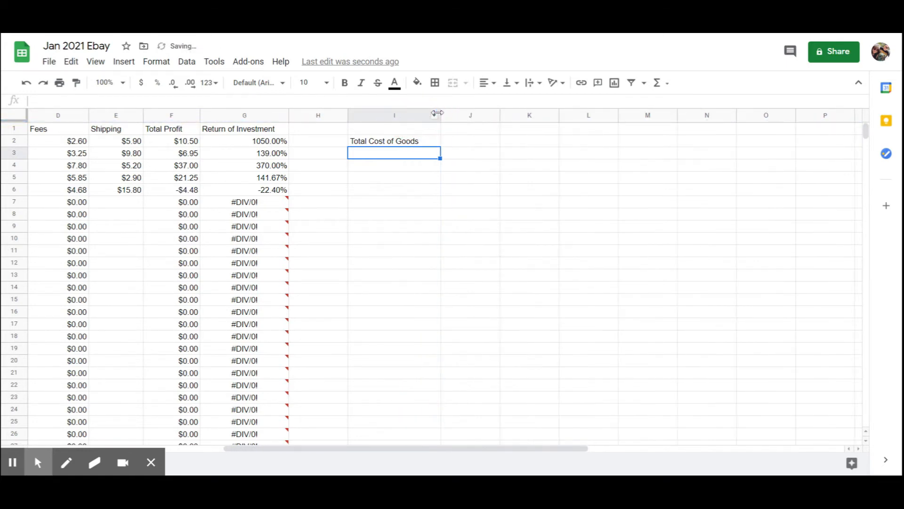
# - Add the headings "Total Shipping" in J2 and "Total Fees" in K2
pyautogui.click(461, 141)
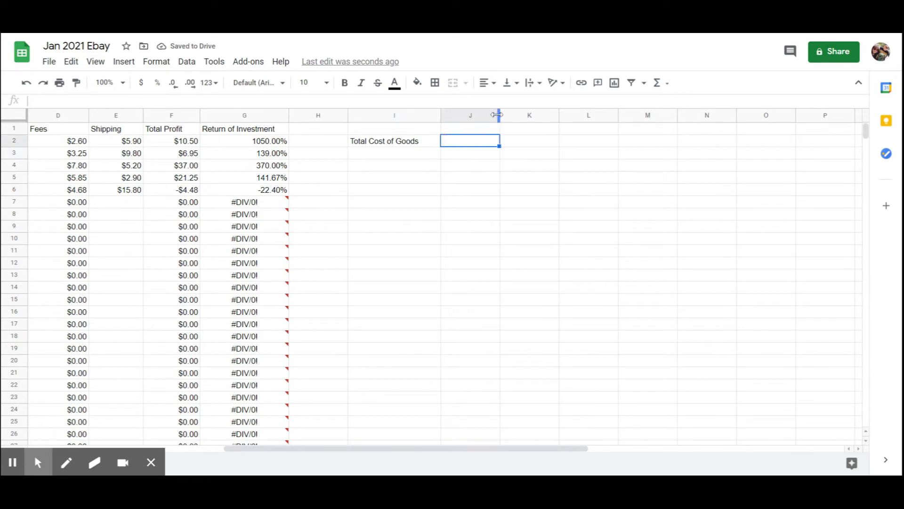
pyautogui.click(83, 102)
pyautogui.write('Tot')
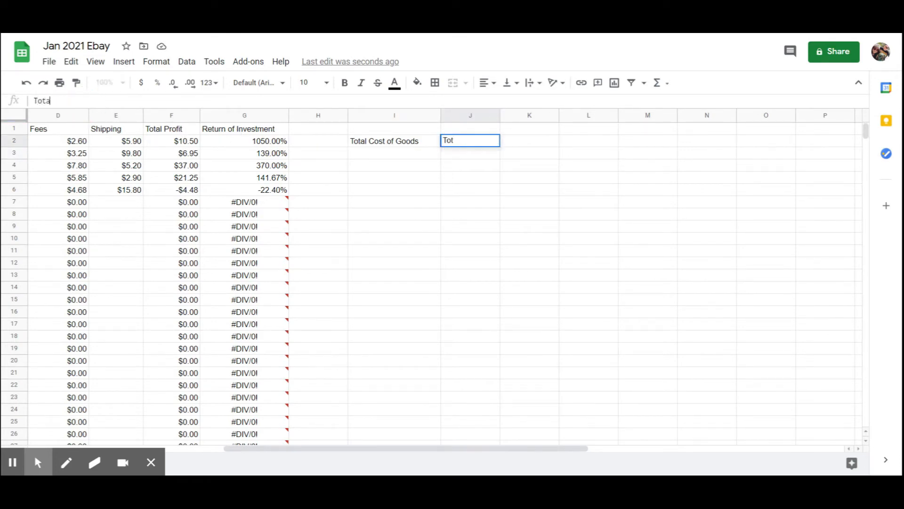
pyautogui.write('al Shipping')
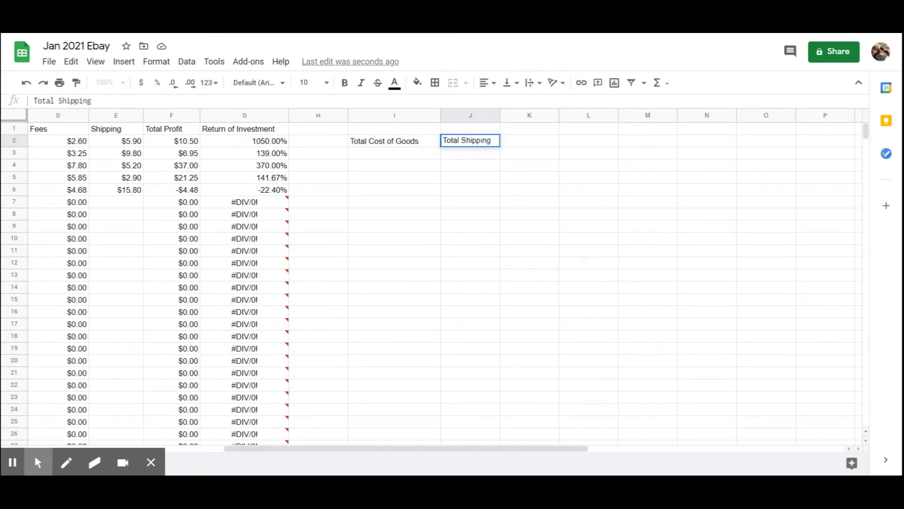
pyautogui.click(518, 146)
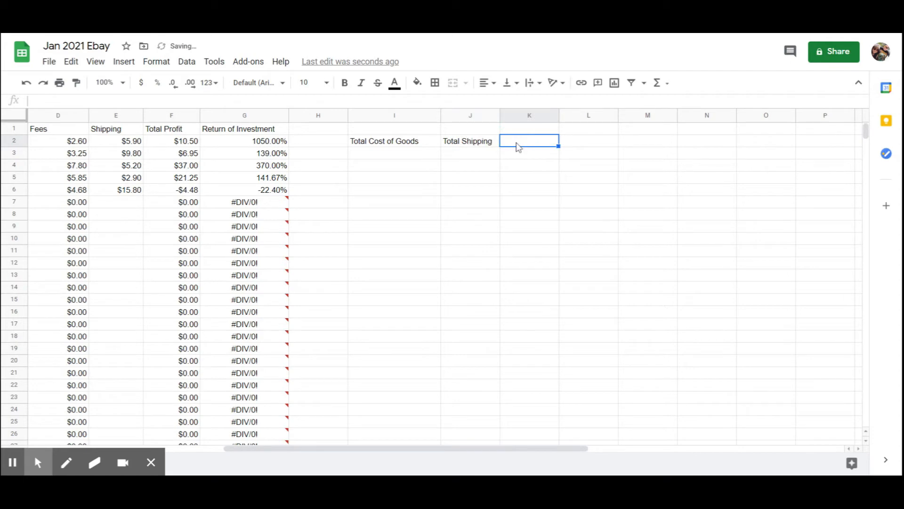
pyautogui.write('T')
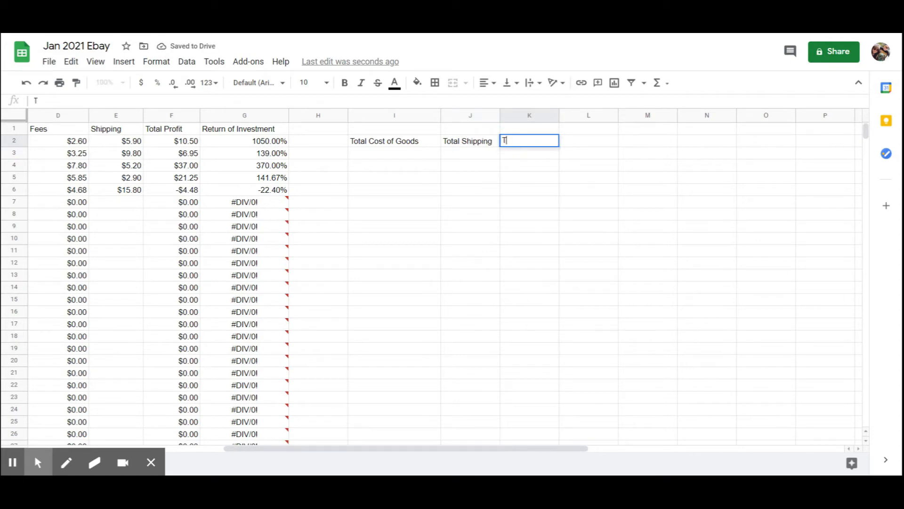
pyautogui.write('otal Fees')
pyautogui.press('Return')
# - Enter "Sold Price" as the heading in L2 and extend it to read "Total Sold Price"
pyautogui.click(594, 139)
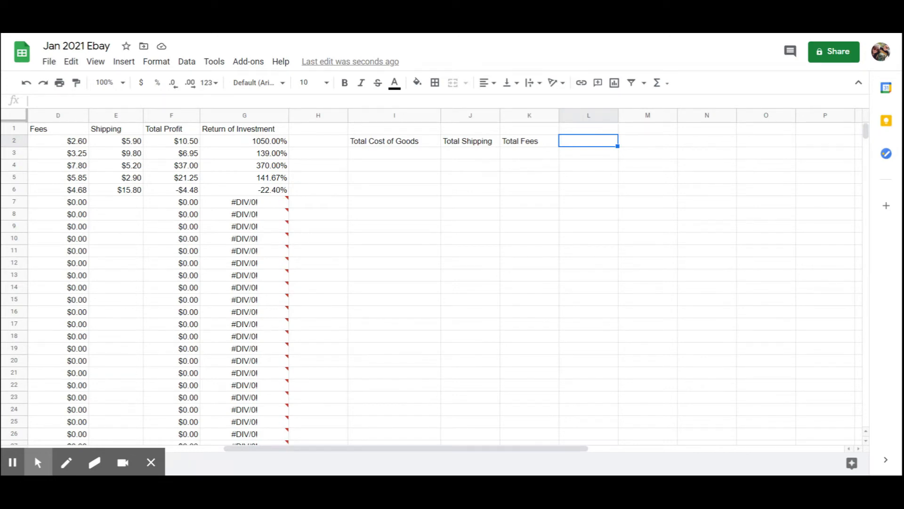
pyautogui.write('Sold Price')
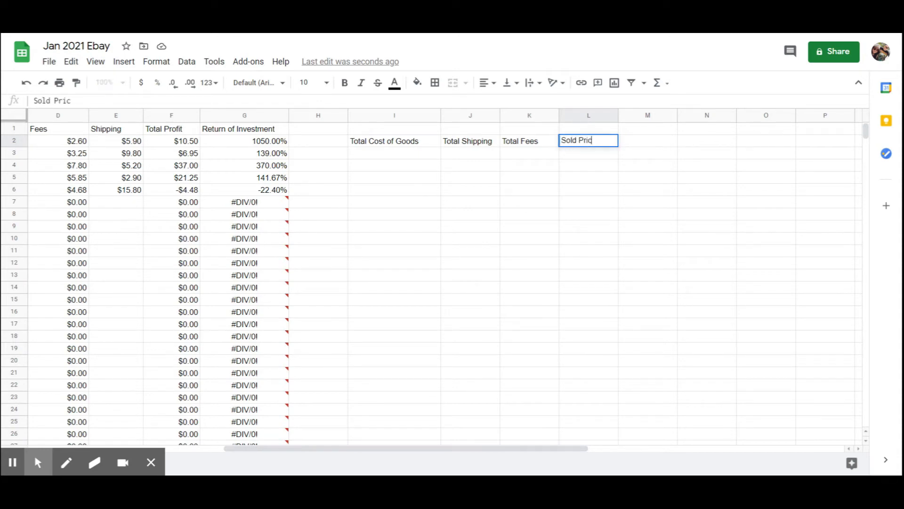
pyautogui.press('Left')
pyautogui.press('Left')
pyautogui.press('Left')
pyautogui.press('Left')
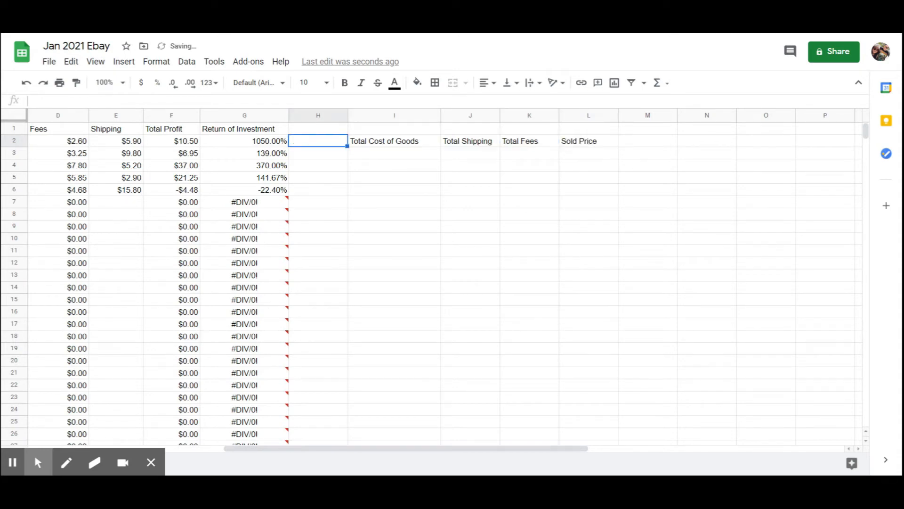
pyautogui.press('Right')
pyautogui.press('Right')
pyautogui.press('Right')
pyautogui.press('Right')
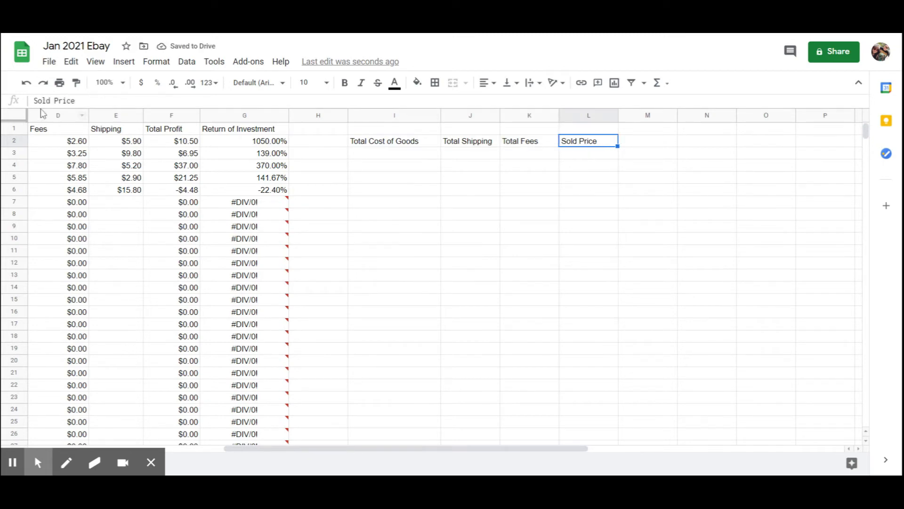
pyautogui.click(31, 101)
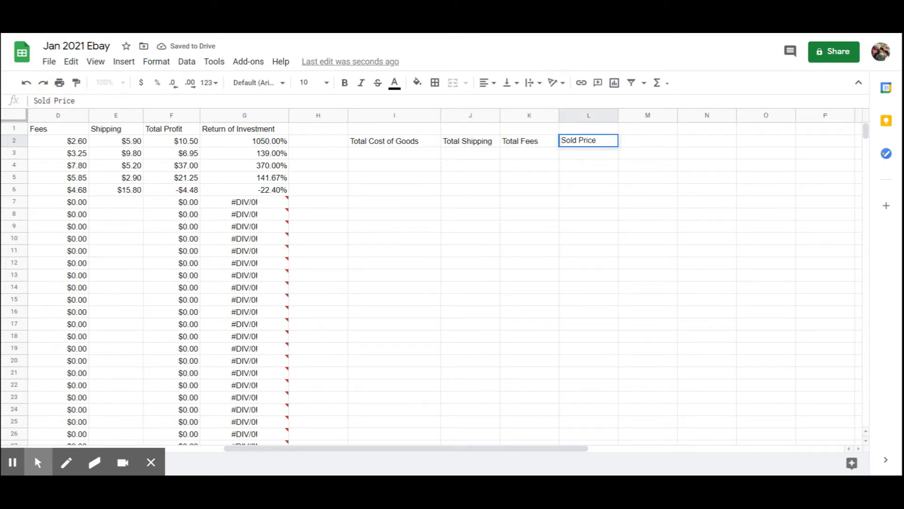
pyautogui.write('Total')
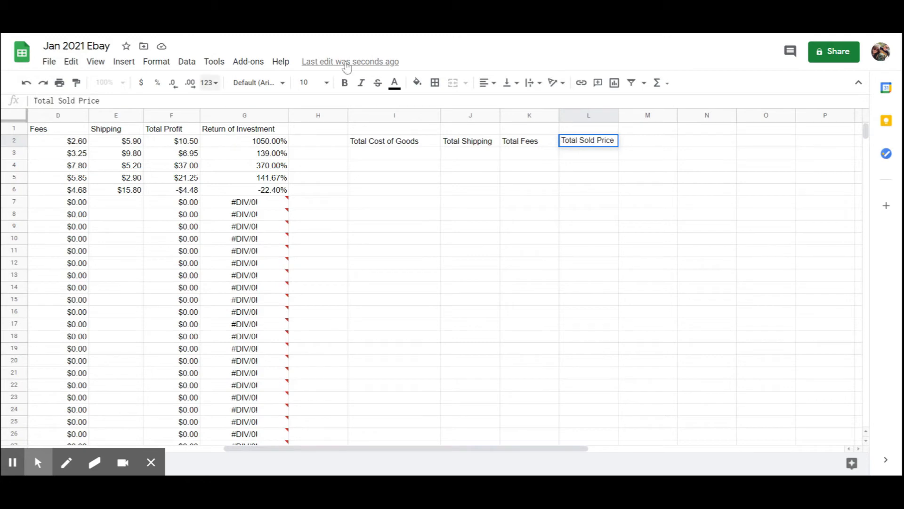
# - Add the headings "Total Profit" in M2 and "Total ROI" in N2
pyautogui.click(660, 142)
pyautogui.click(84, 101)
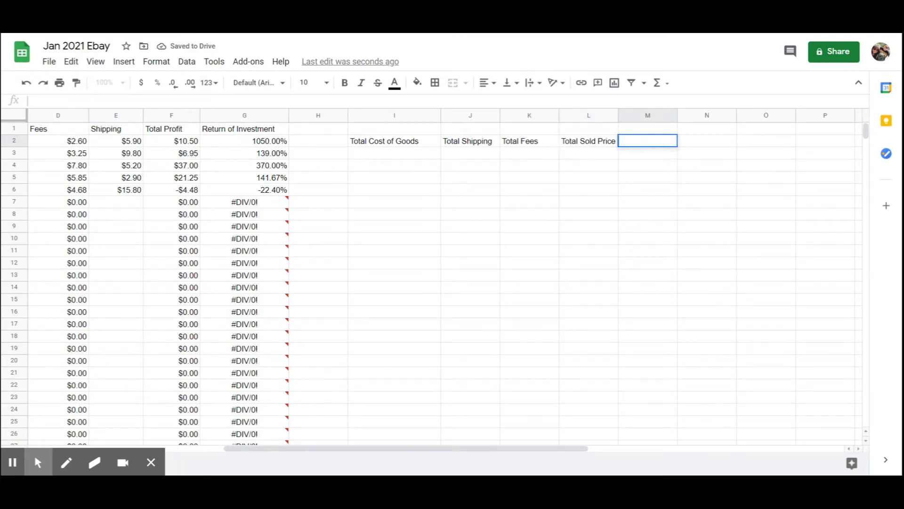
pyautogui.write('Total ')
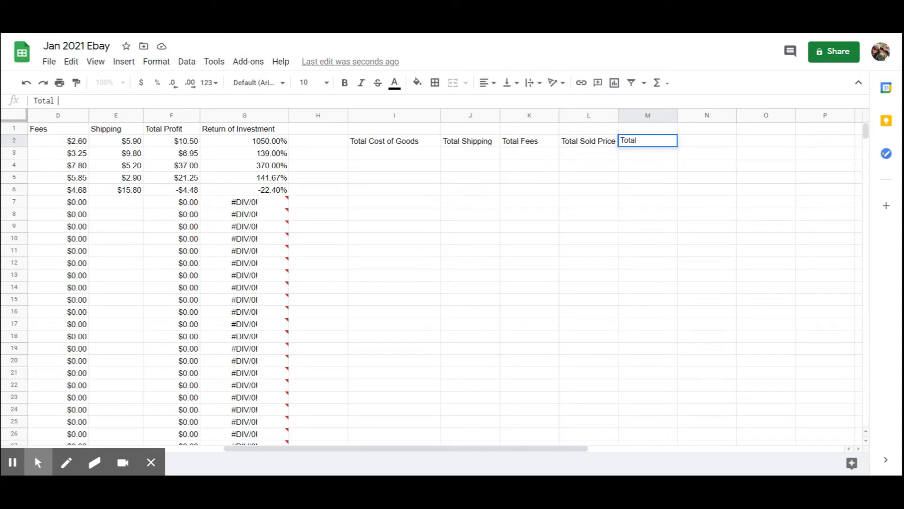
pyautogui.write('Profit')
pyautogui.press('Return')
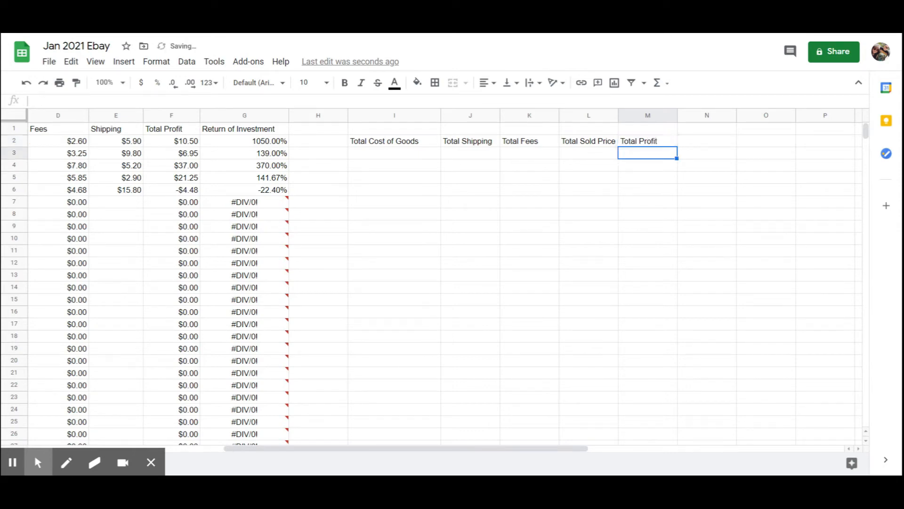
pyautogui.click(710, 142)
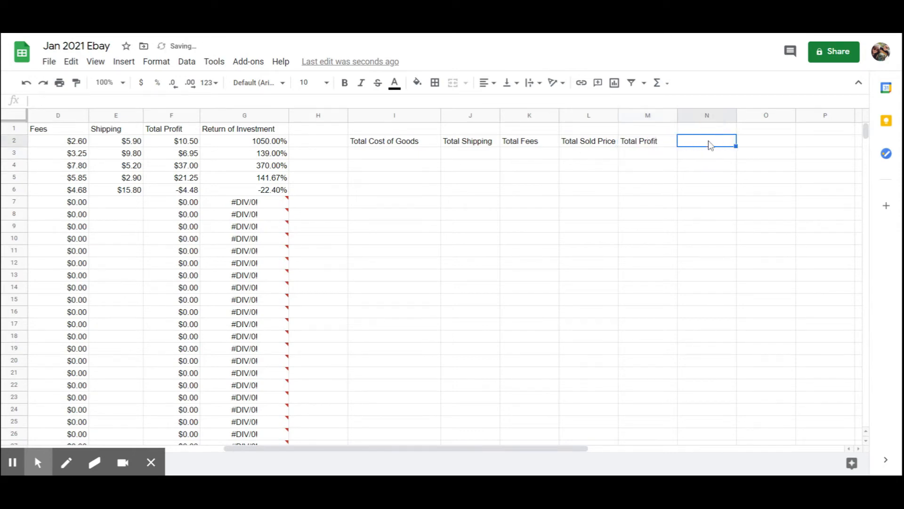
pyautogui.click(36, 101)
pyautogui.write('To')
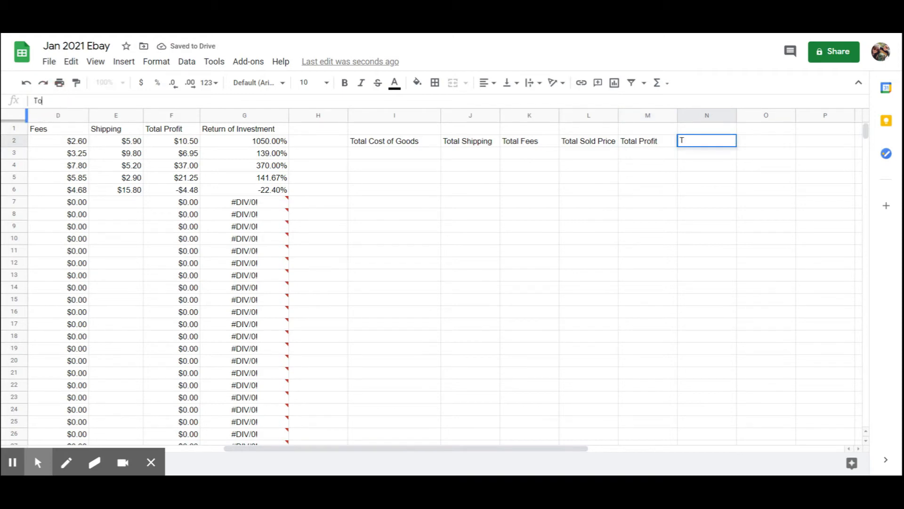
pyautogui.write('tal ROI')
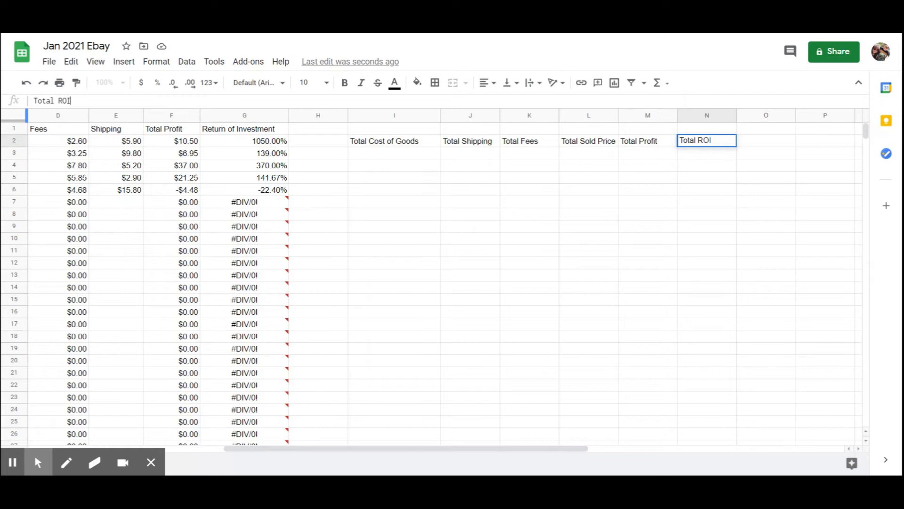
pyautogui.press('Return')
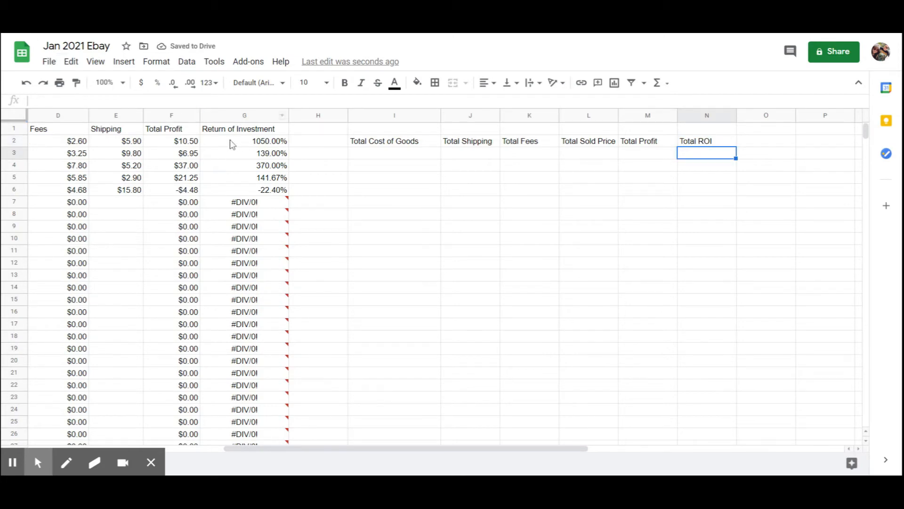
# - Sum the Cost of Goods column in I3 with =SUM(B:B) and format the result as currency
pyautogui.click(404, 153)
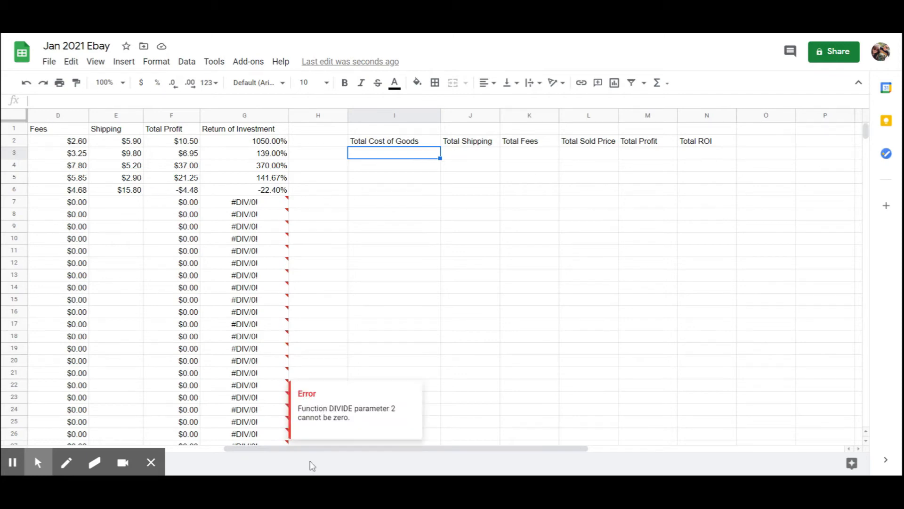
pyautogui.moveTo(442, 449); pyautogui.dragTo(387, 449)
pyautogui.write('=')
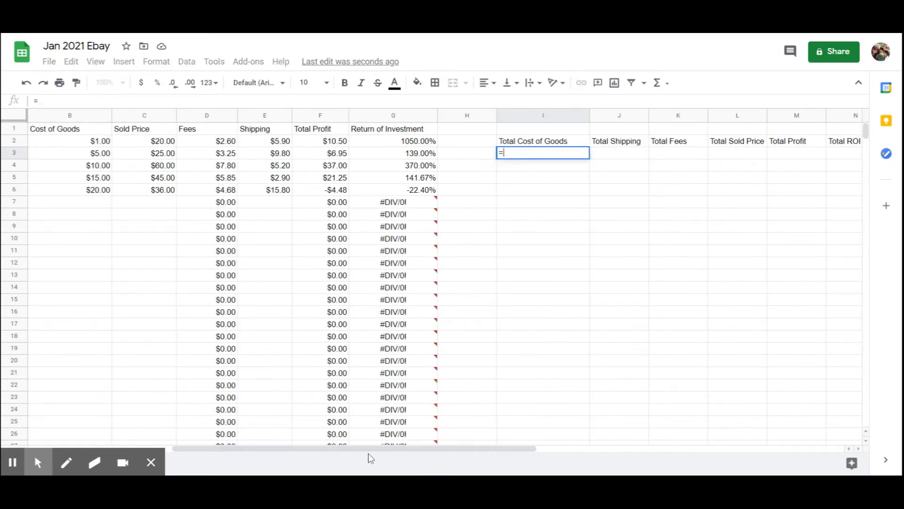
pyautogui.write('SUM')
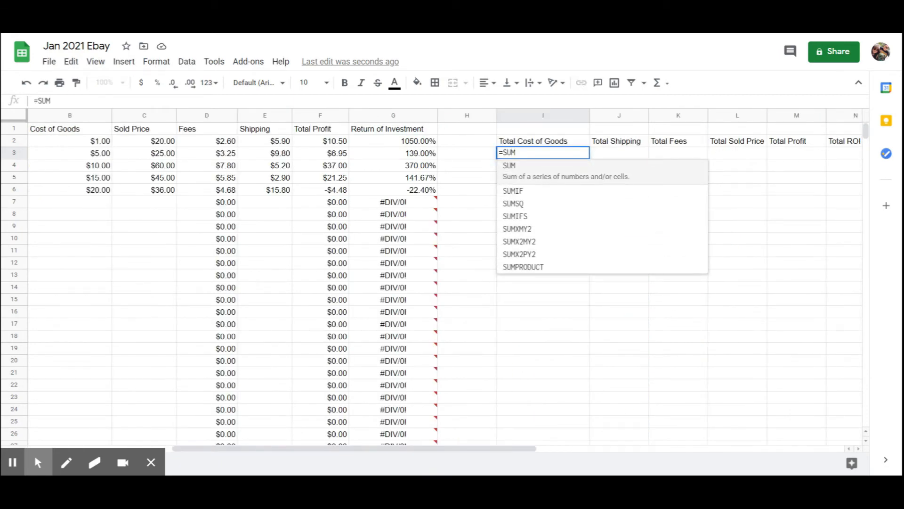
pyautogui.write('(B:B')
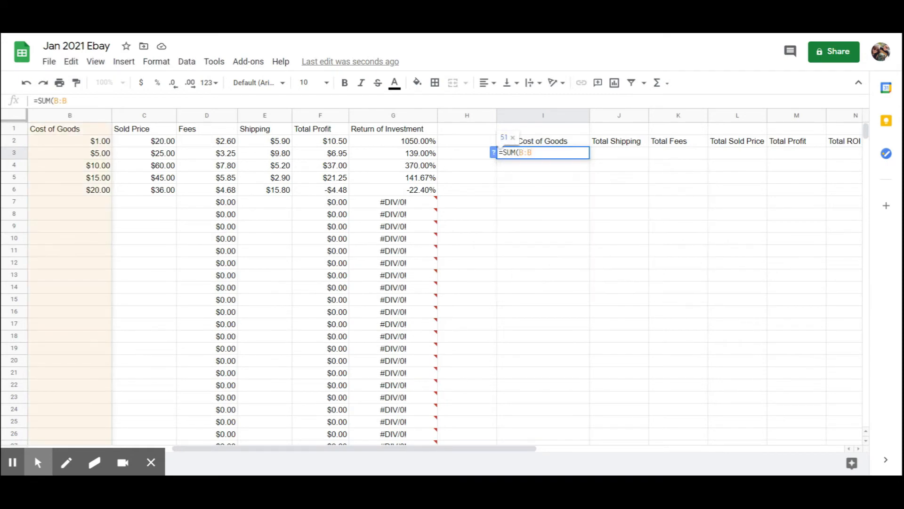
pyautogui.press('Return')
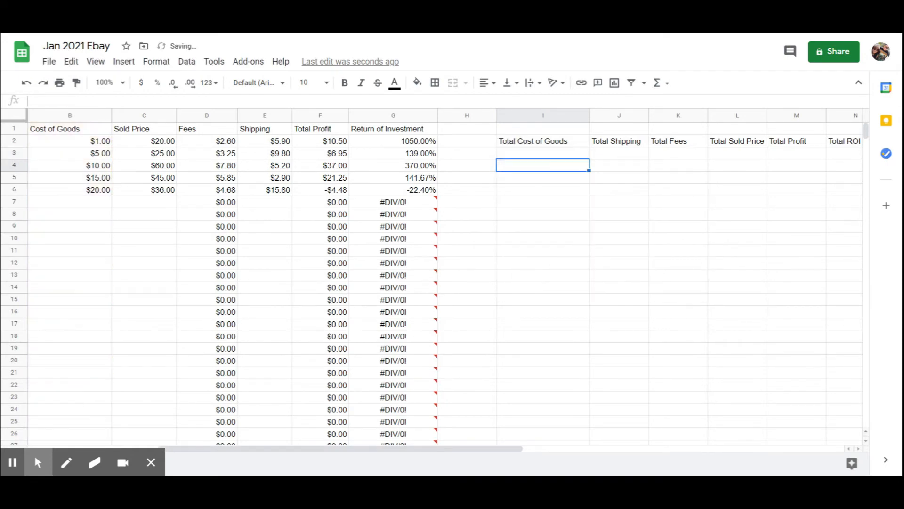
pyautogui.click(558, 155)
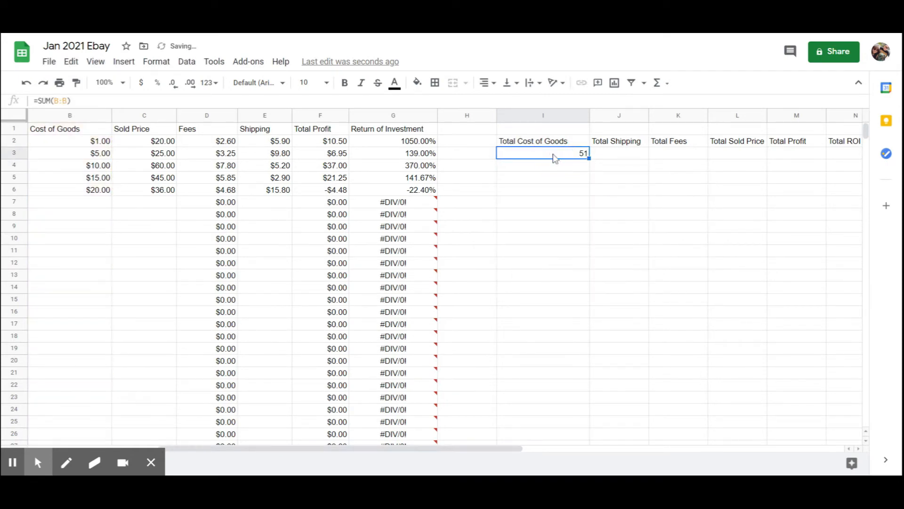
pyautogui.click(141, 85)
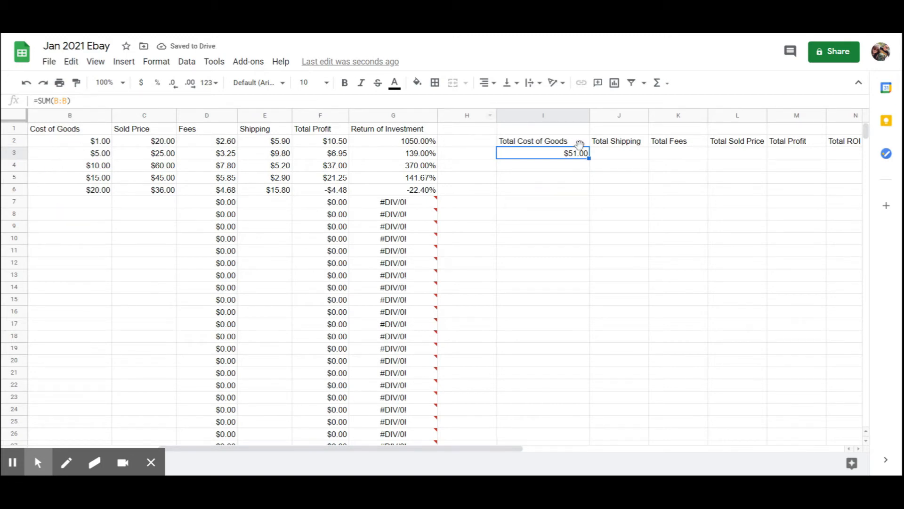
# - Sum the Shipping column in J3 with =SUM(E:E) and format the result as currency
pyautogui.click(628, 153)
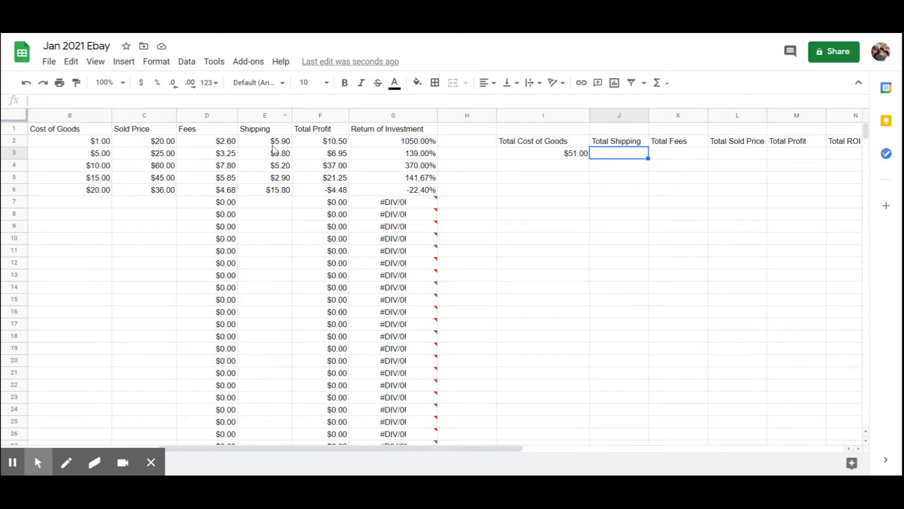
pyautogui.click(135, 100)
pyautogui.write('=')
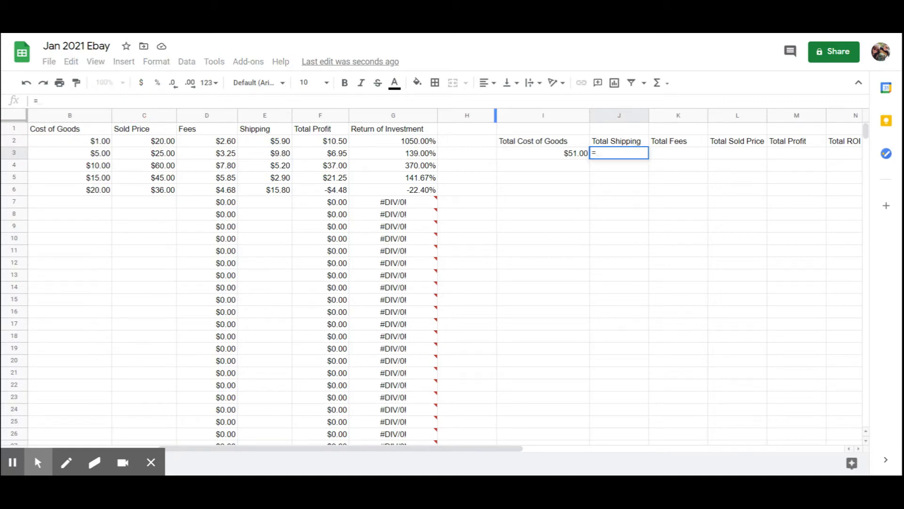
pyautogui.write('SUM')
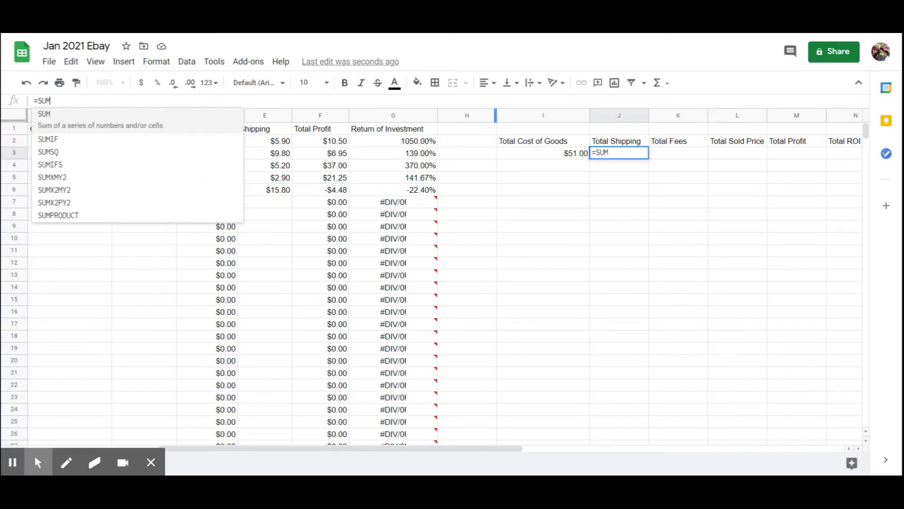
pyautogui.write('(')
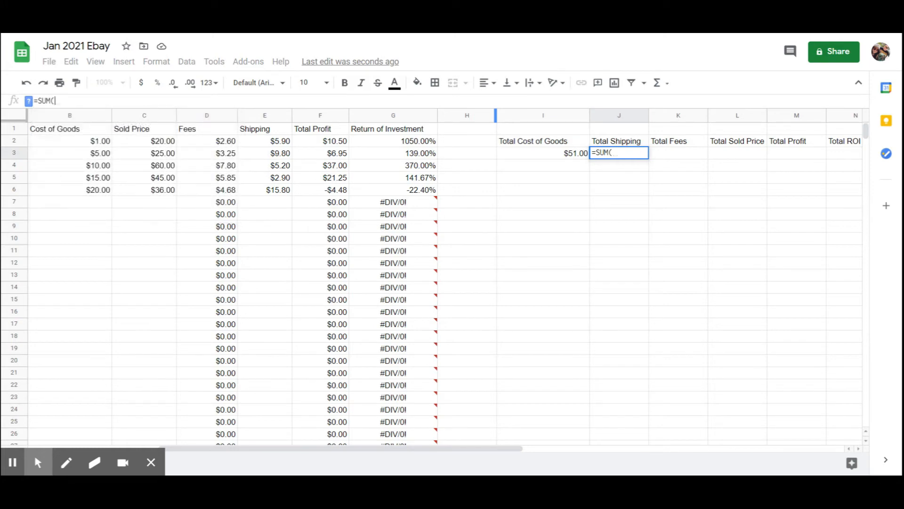
pyautogui.write('E:E')
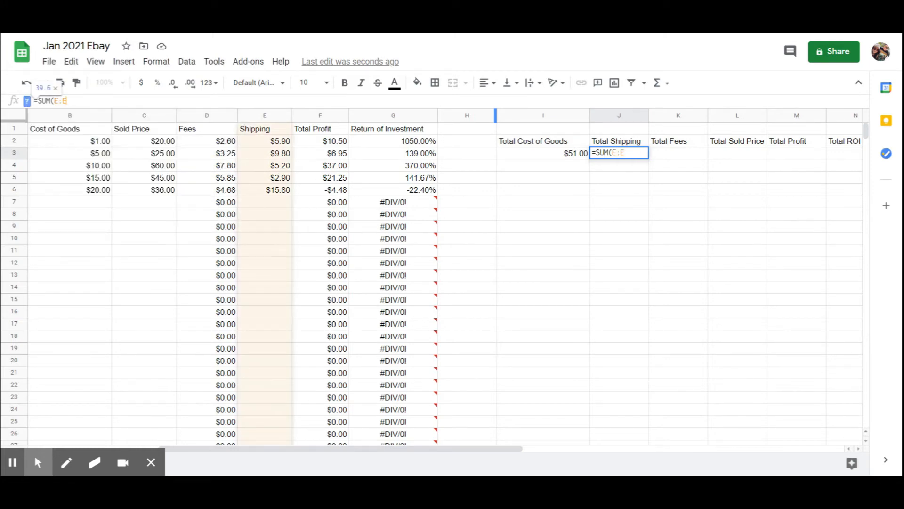
pyautogui.write(')')
pyautogui.press('Return')
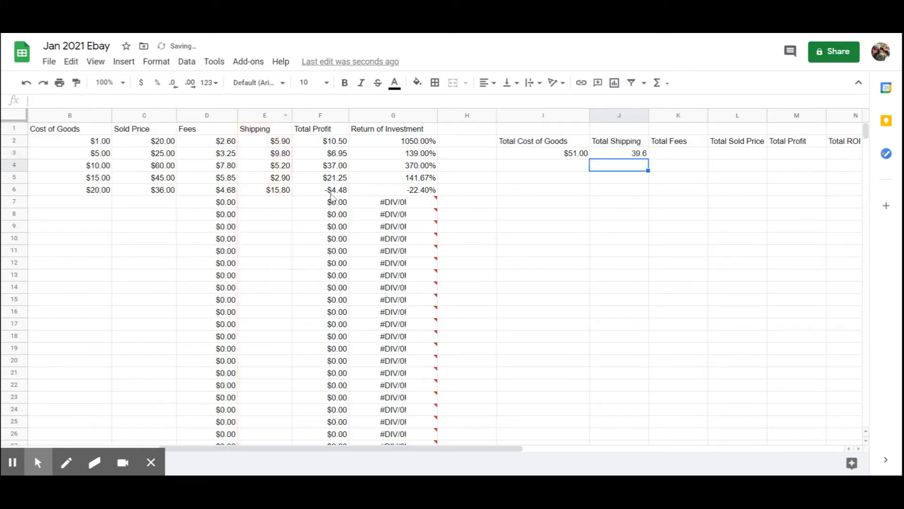
pyautogui.click(615, 156)
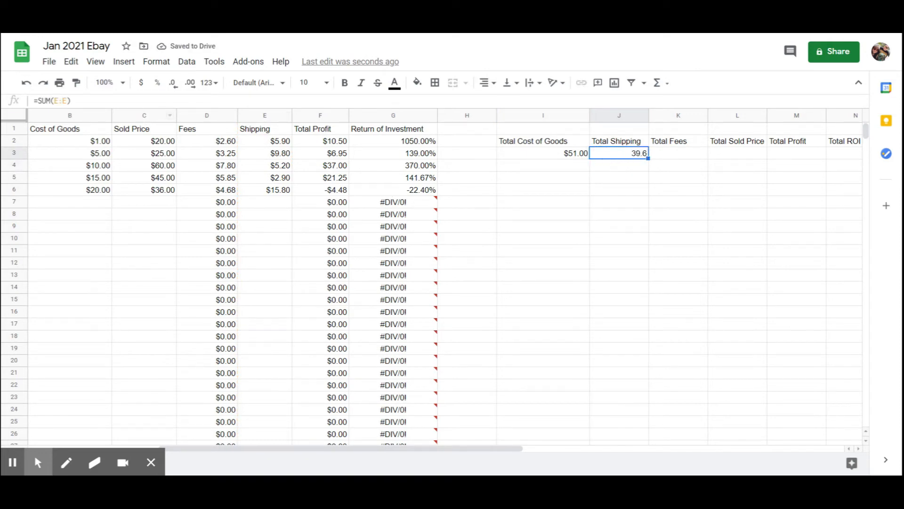
pyautogui.click(141, 82)
# - Sum the Fees column in K3 with =SUM(D:D) and format the result as currency
pyautogui.click(676, 156)
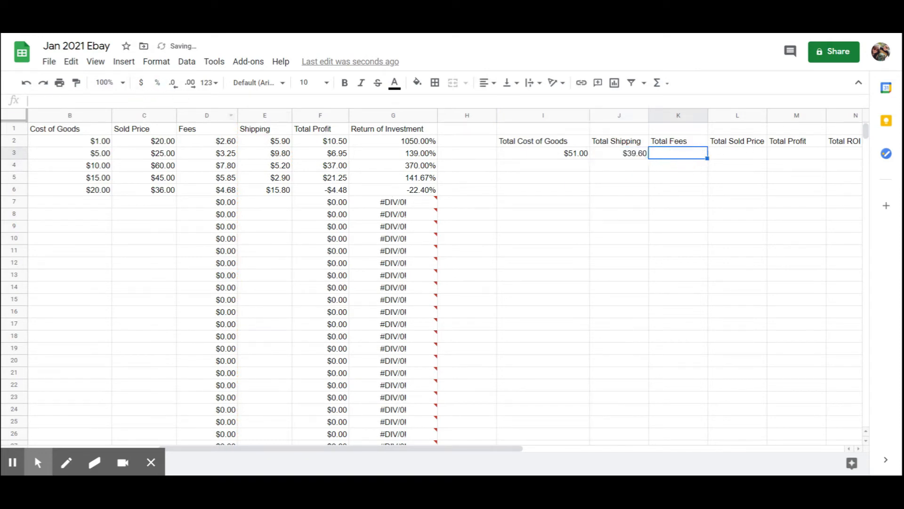
pyautogui.write('=')
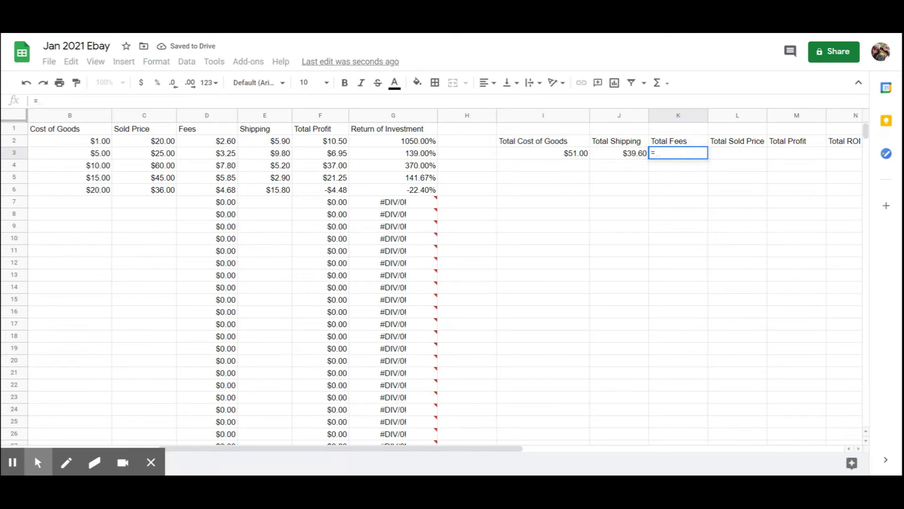
pyautogui.write('SUM(')
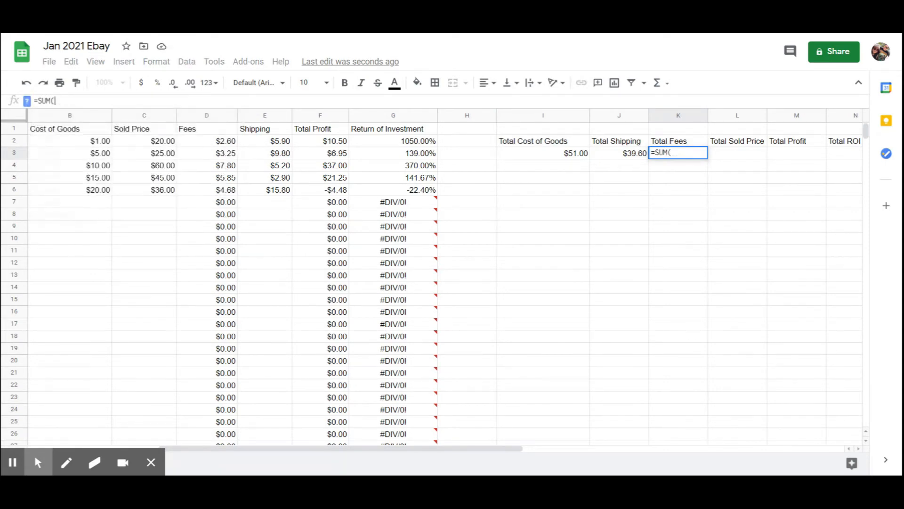
pyautogui.write('D:D')
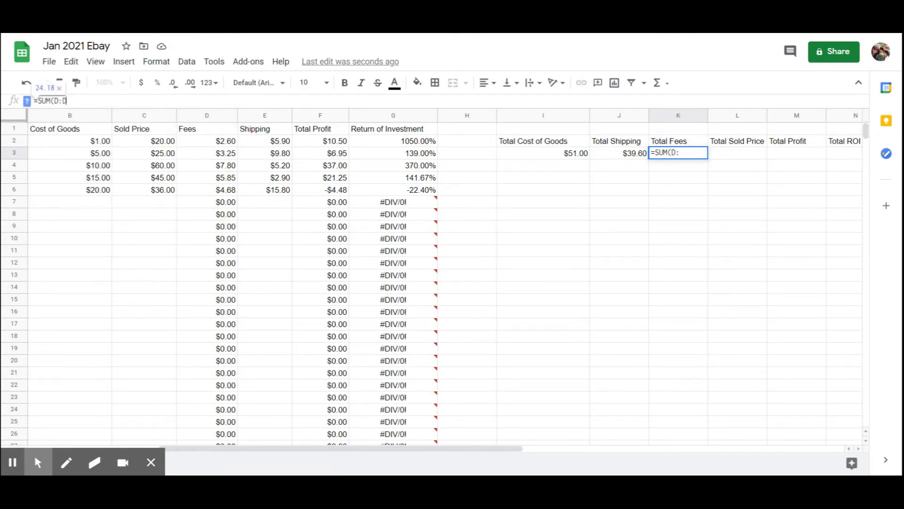
pyautogui.write(')')
pyautogui.press('Return')
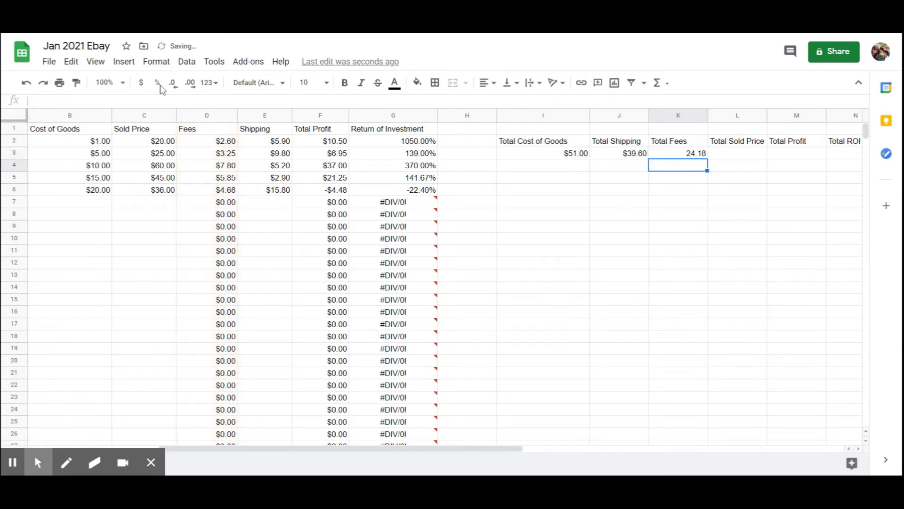
pyautogui.click(679, 154)
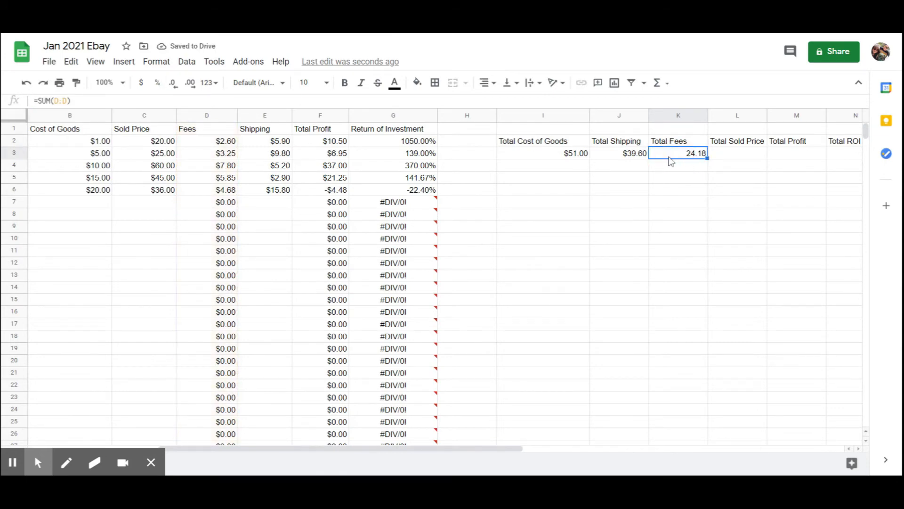
pyautogui.click(141, 83)
# - Sum the Sold Price column in L3 with =SUM(C:C) and format the result as currency
pyautogui.click(737, 154)
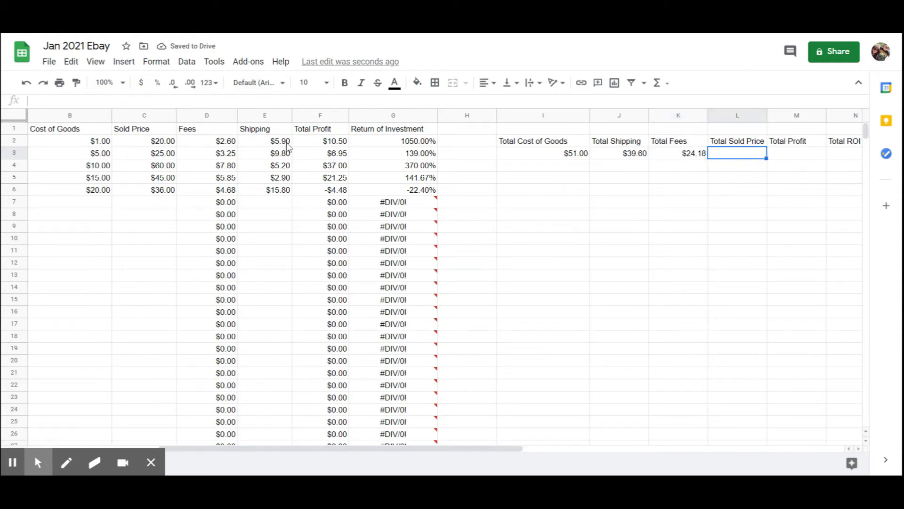
pyautogui.write('SUM')
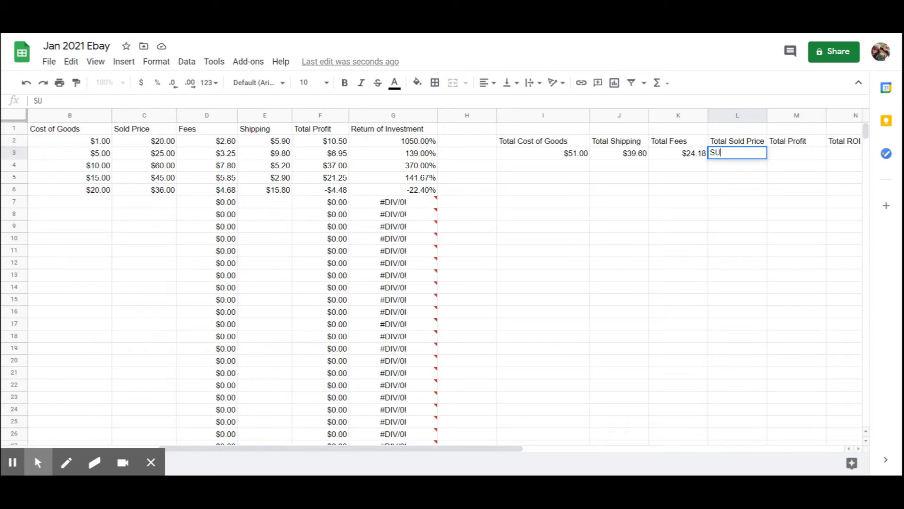
pyautogui.press('BackSpace')
pyautogui.press('BackSpace')
pyautogui.press('BackSpace')
pyautogui.write('=SUM')
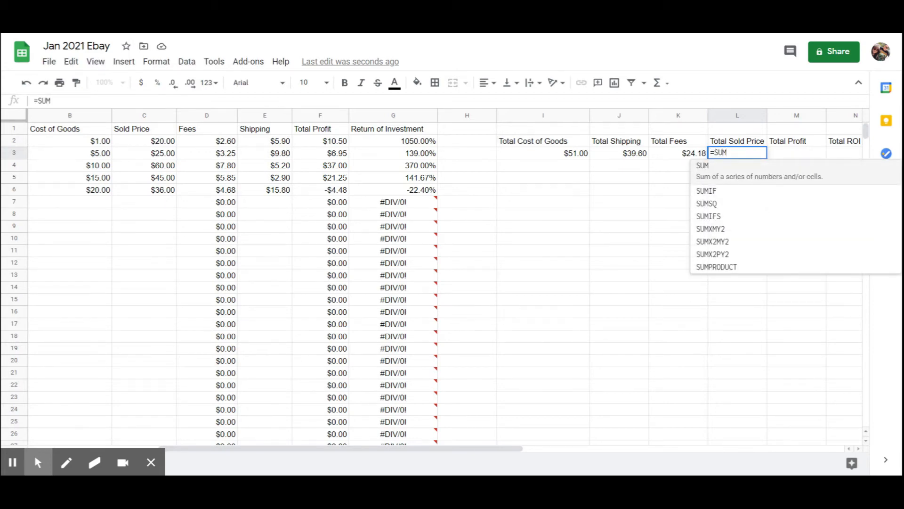
pyautogui.write('(')
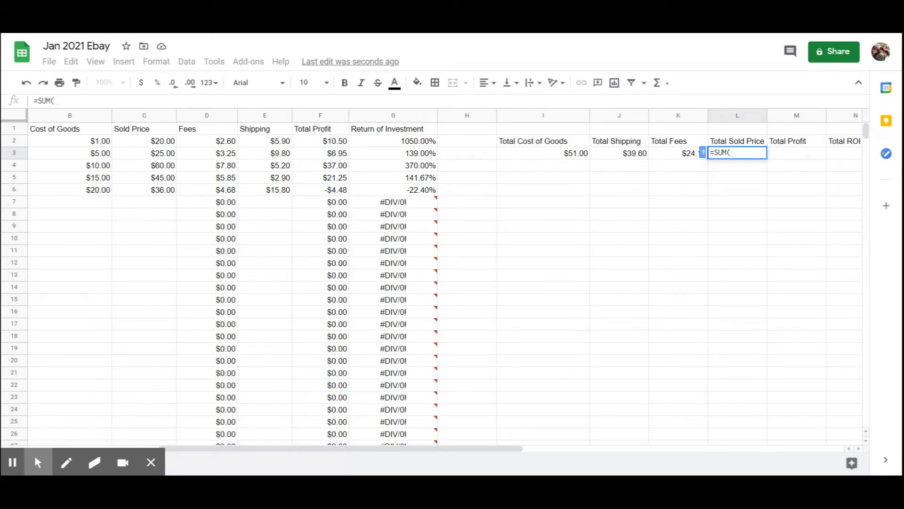
pyautogui.write('C:C')
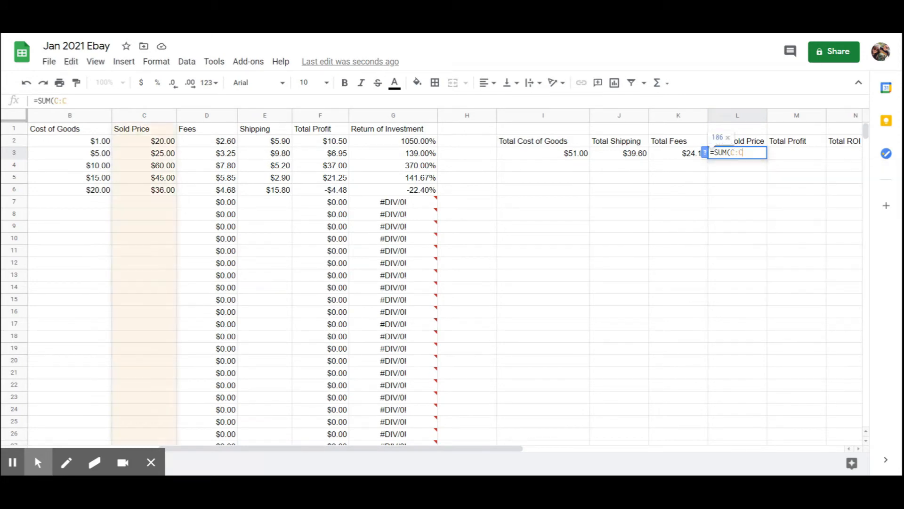
pyautogui.write('_')
pyautogui.press('BackSpace')
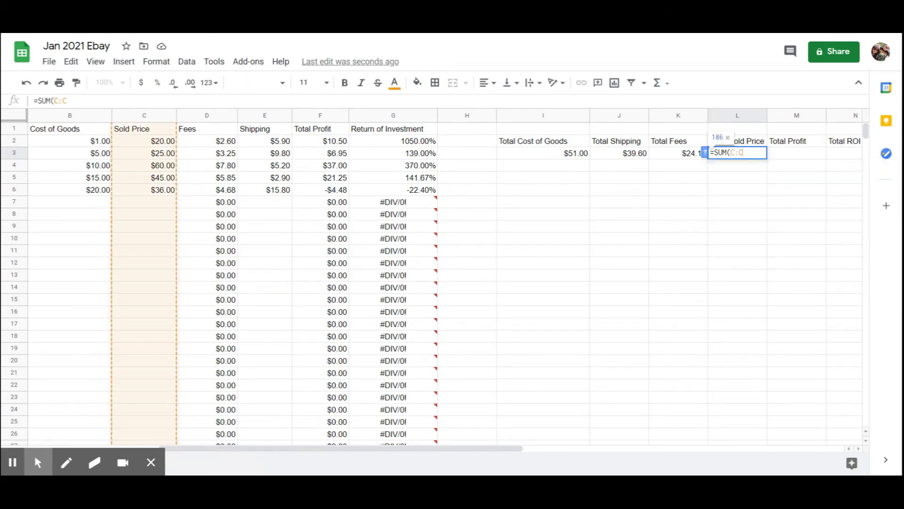
pyautogui.write(')')
pyautogui.press('Return')
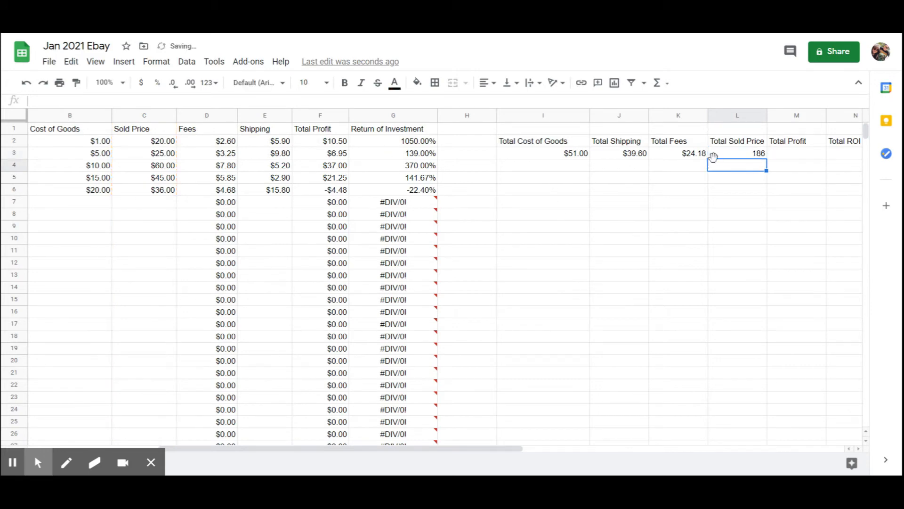
pyautogui.click(738, 155)
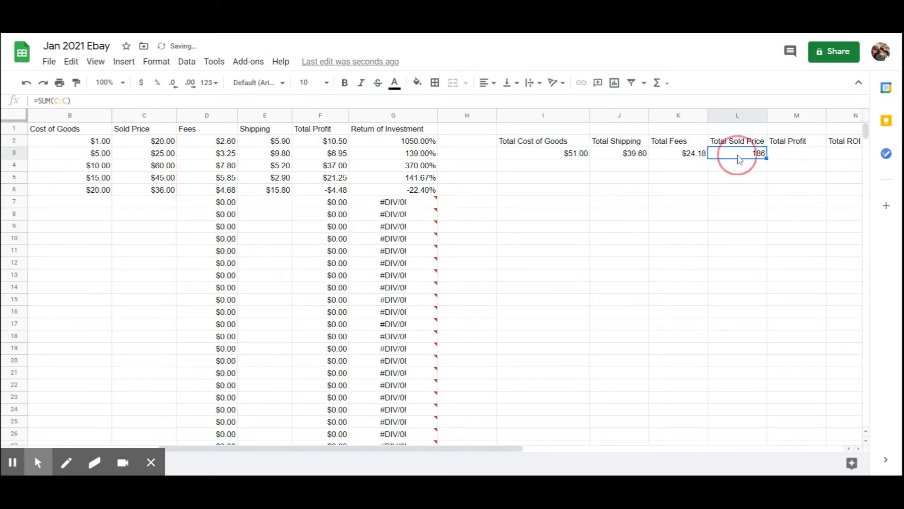
pyautogui.click(141, 83)
# - Sum the per-item Total Profit column in M3 with =SUM(F:F) and format the result as currency
pyautogui.click(795, 154)
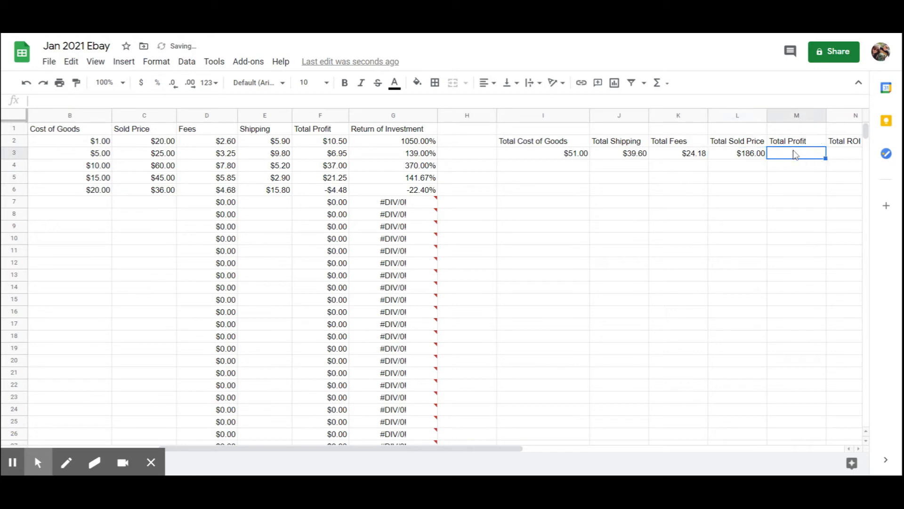
pyautogui.write('=')
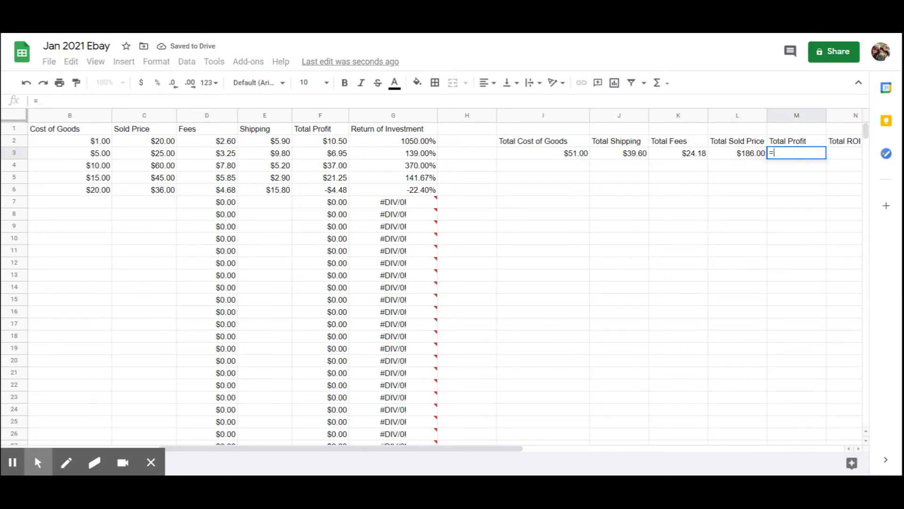
pyautogui.write('SUM(')
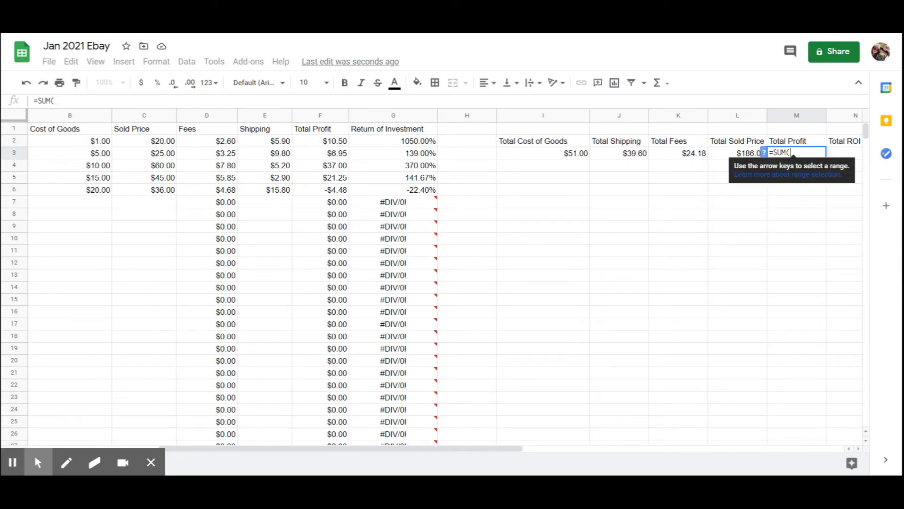
pyautogui.write('F:')
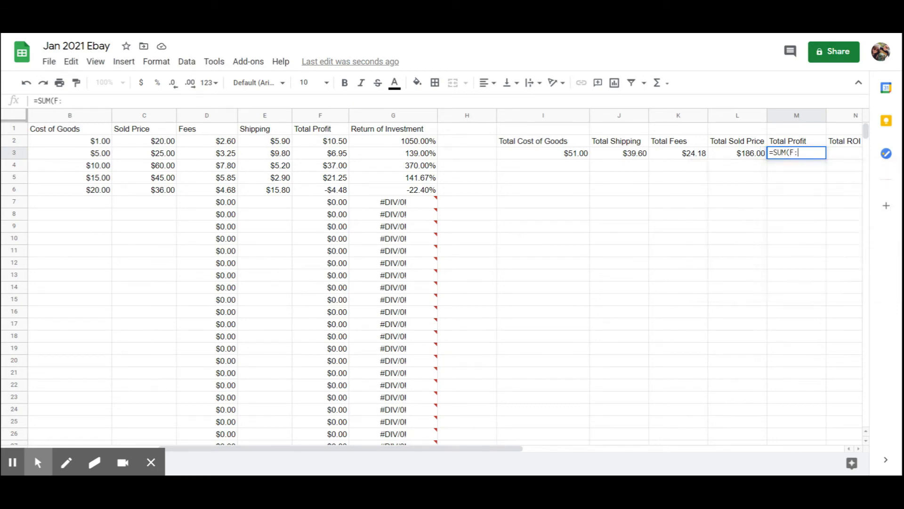
pyautogui.write('F)')
pyautogui.press('Return')
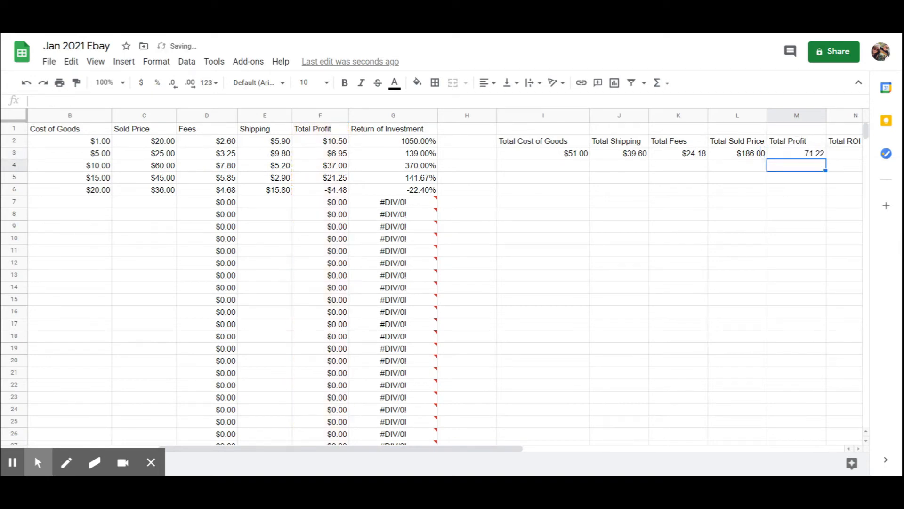
pyautogui.press('Up')
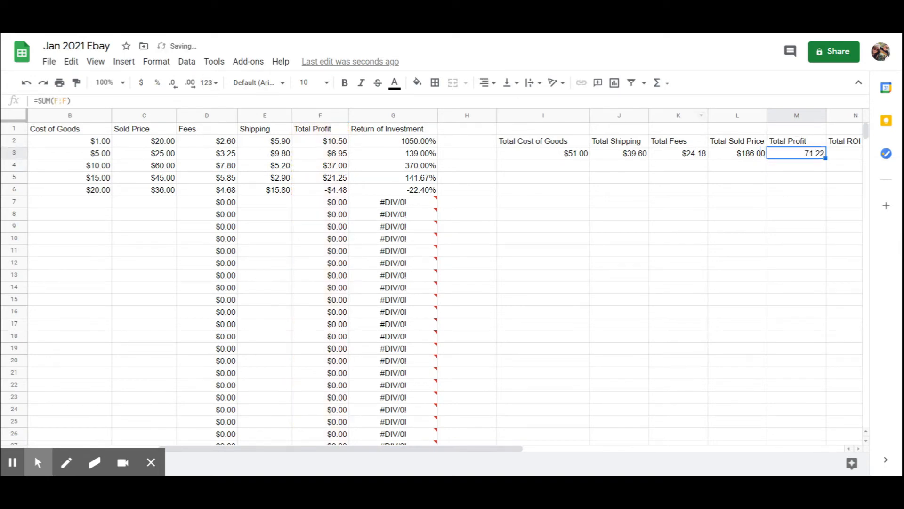
pyautogui.click(141, 83)
pyautogui.click(731, 156)
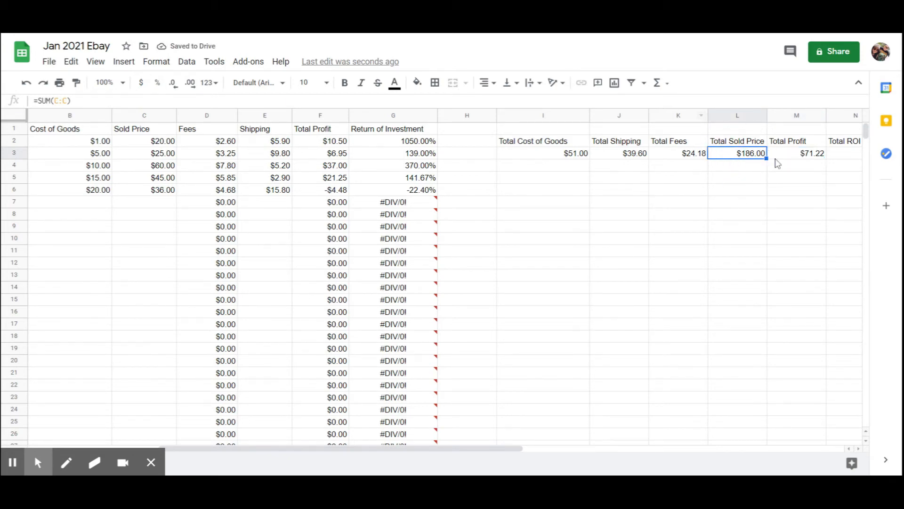
pyautogui.click(789, 153)
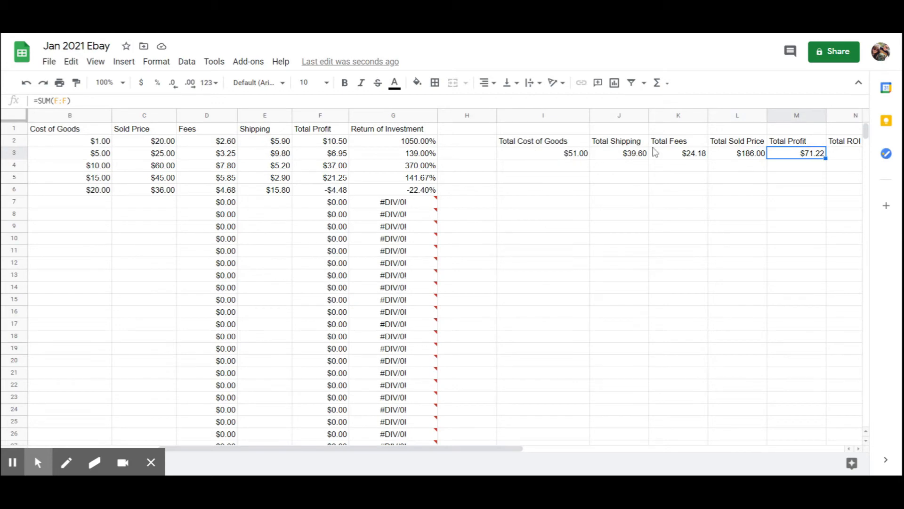
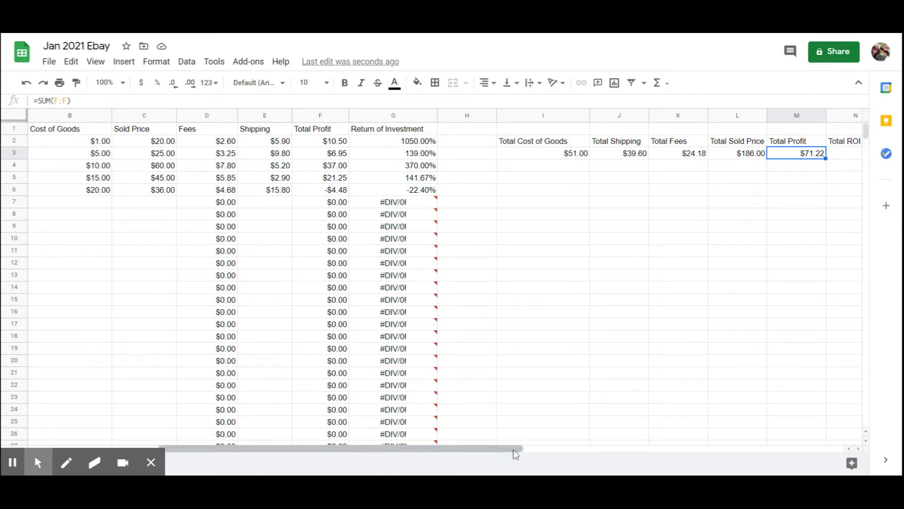
# - Start the Total ROI formula in N3 with sold price minus cost of goods, shipping and fees: =(L3-I3-J3-K3)
pyautogui.moveTo(514, 449); pyautogui.dragTo(701, 458)
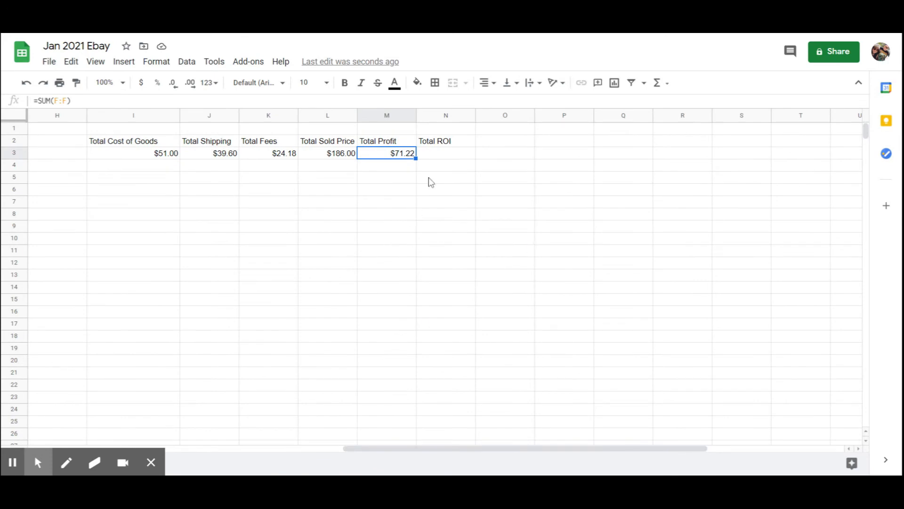
pyautogui.click(464, 158)
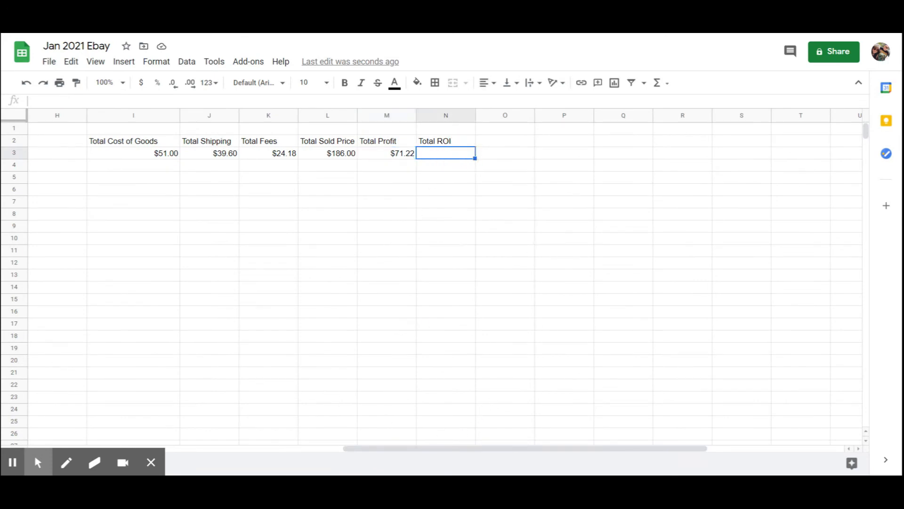
pyautogui.moveTo(451, 447); pyautogui.dragTo(410, 449)
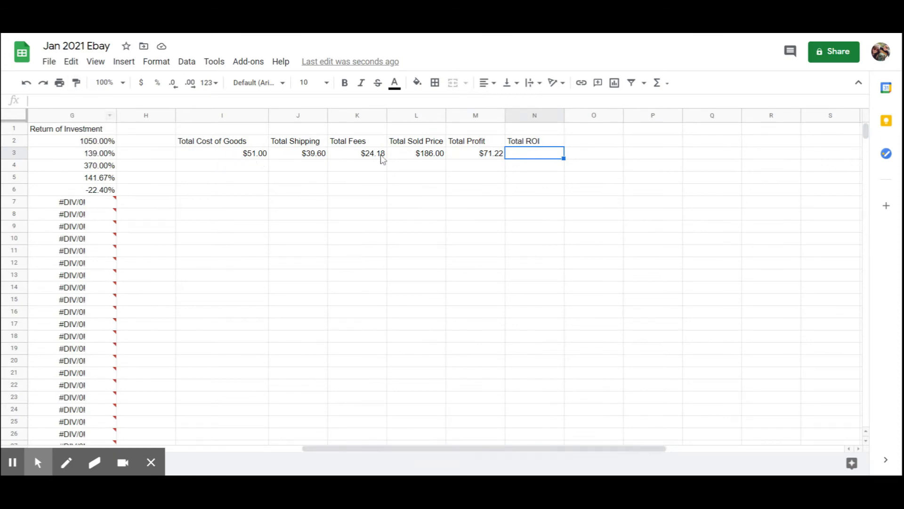
pyautogui.click(77, 108)
pyautogui.doubleClick(539, 155)
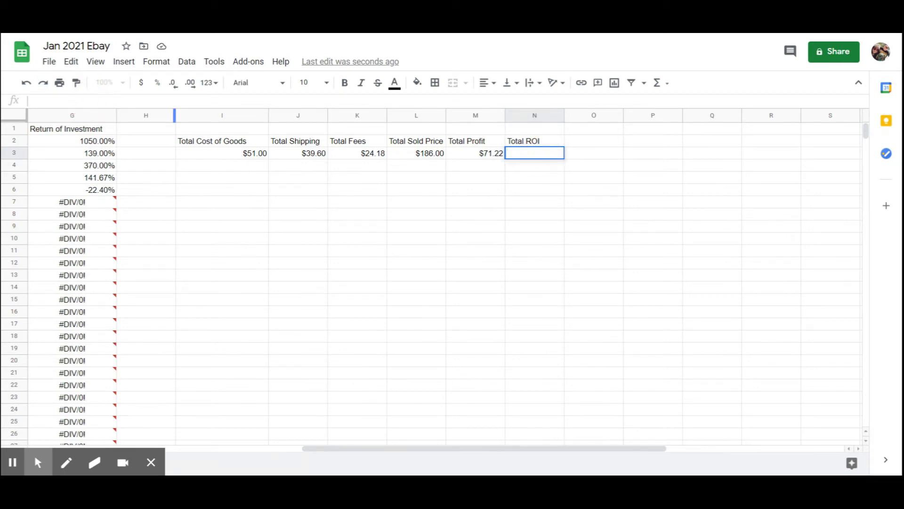
pyautogui.click(91, 103)
pyautogui.write('=')
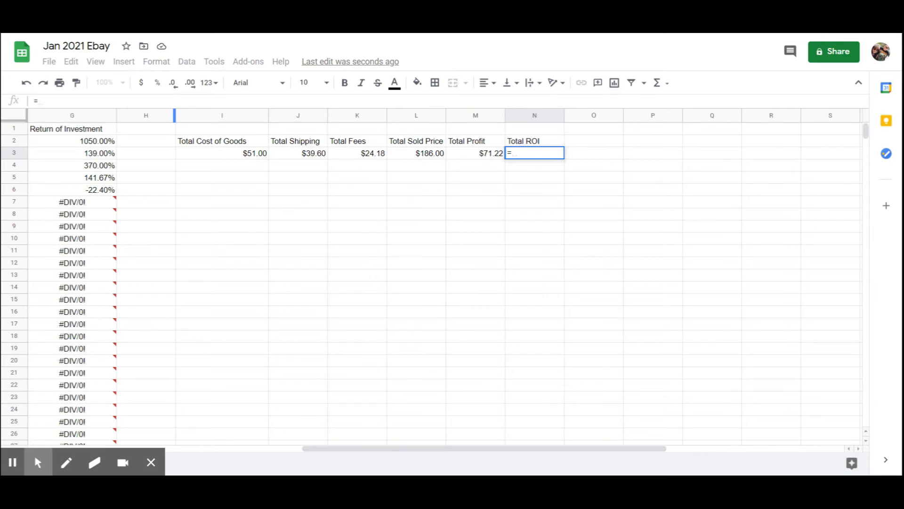
pyautogui.write(')((')
pyautogui.press('BackSpace')
pyautogui.press('BackSpace')
pyautogui.press('BackSpace')
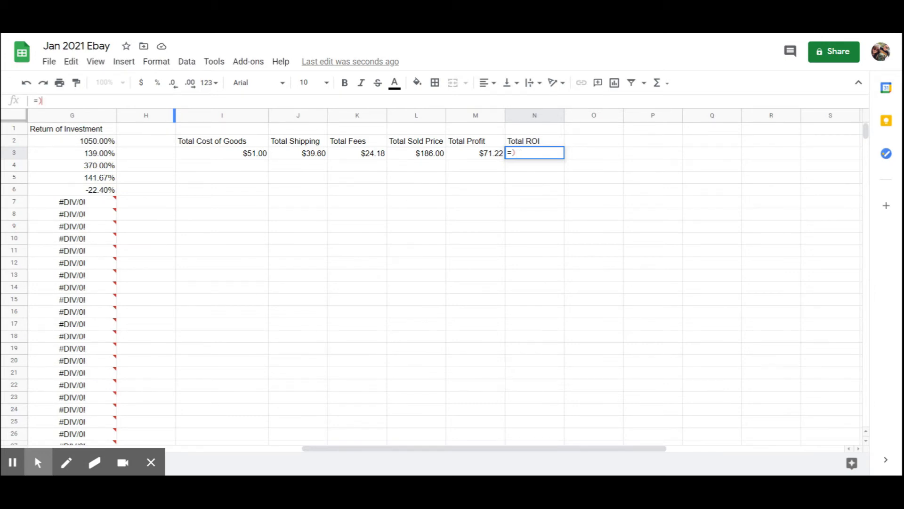
pyautogui.write('(')
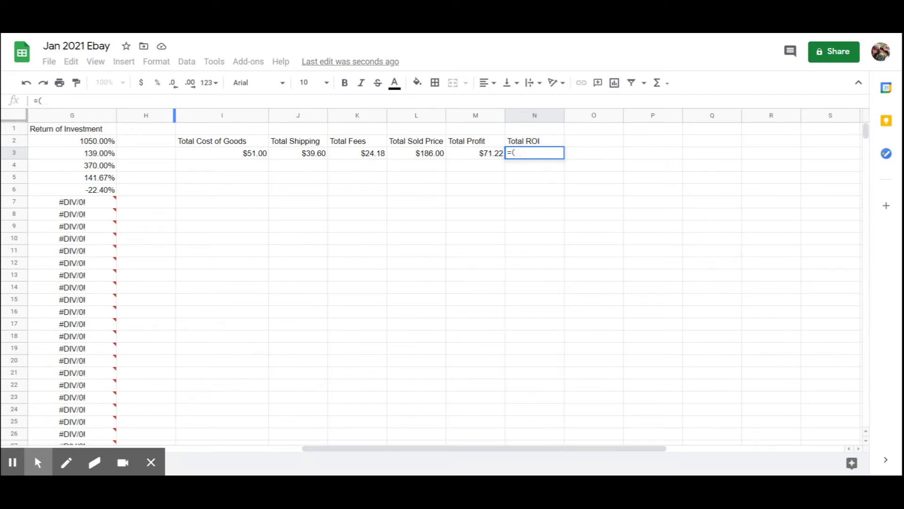
pyautogui.write('L3-I')
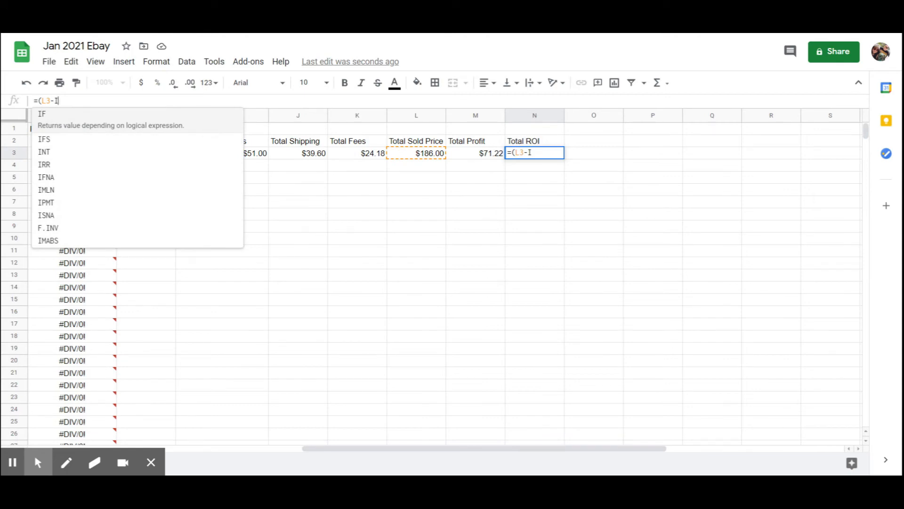
pyautogui.write('3-')
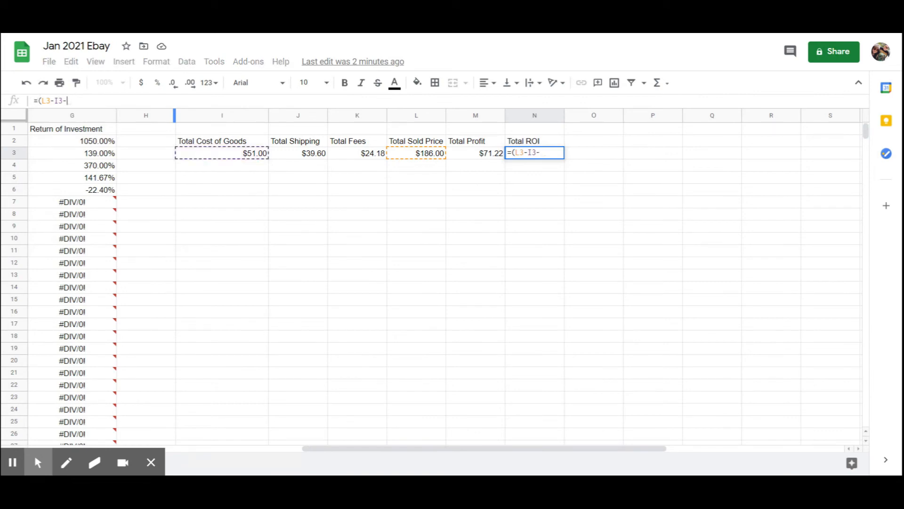
pyautogui.write('J3')
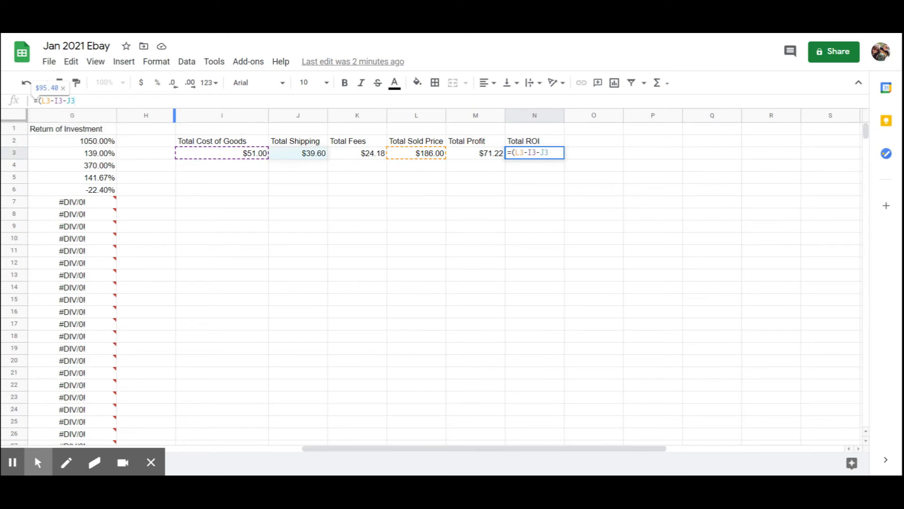
pyautogui.write('-')
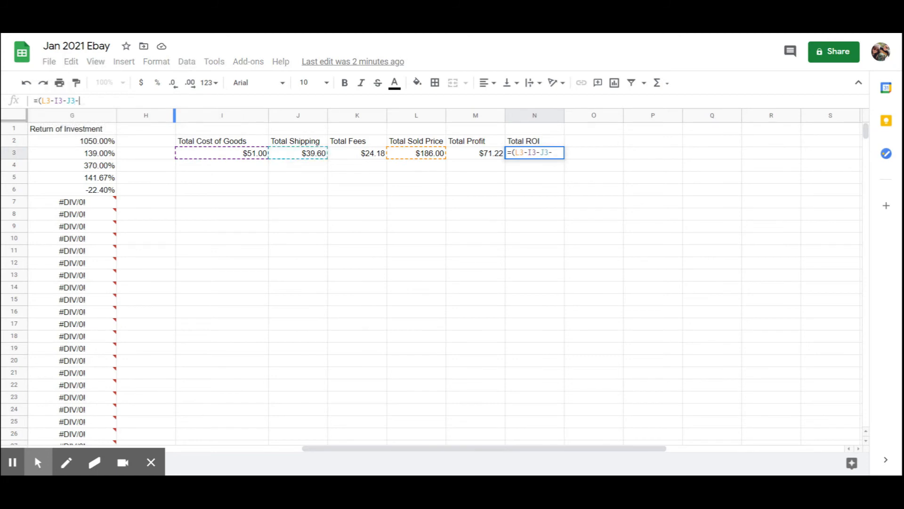
pyautogui.write('K3')
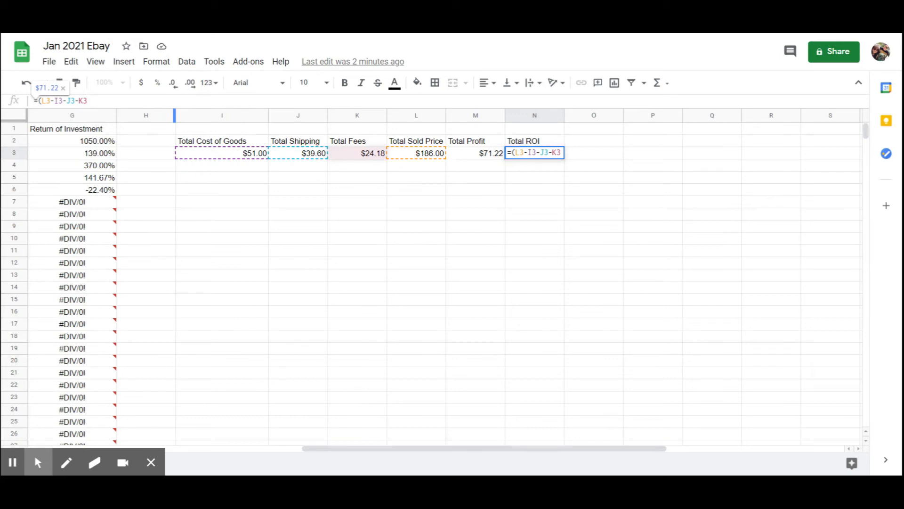
pyautogui.write(')')
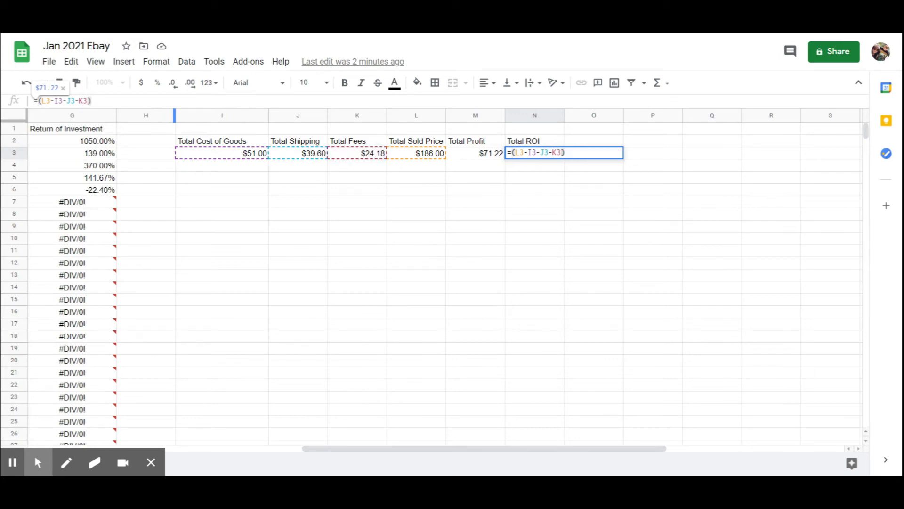
# - Divide the Total ROI formula by cost of goods, making it =(L3-I3-J3-K3)/I3, and format N3 as a percentage
pyautogui.write('/')
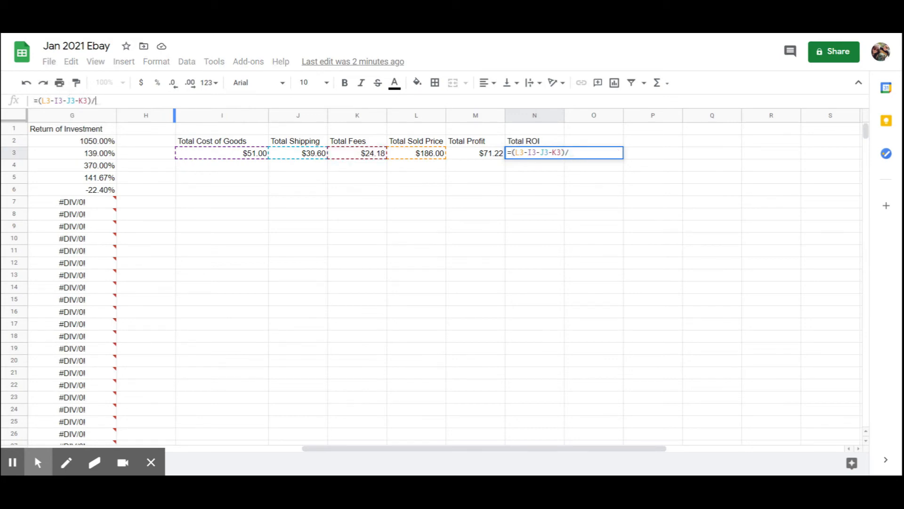
pyautogui.write('I3')
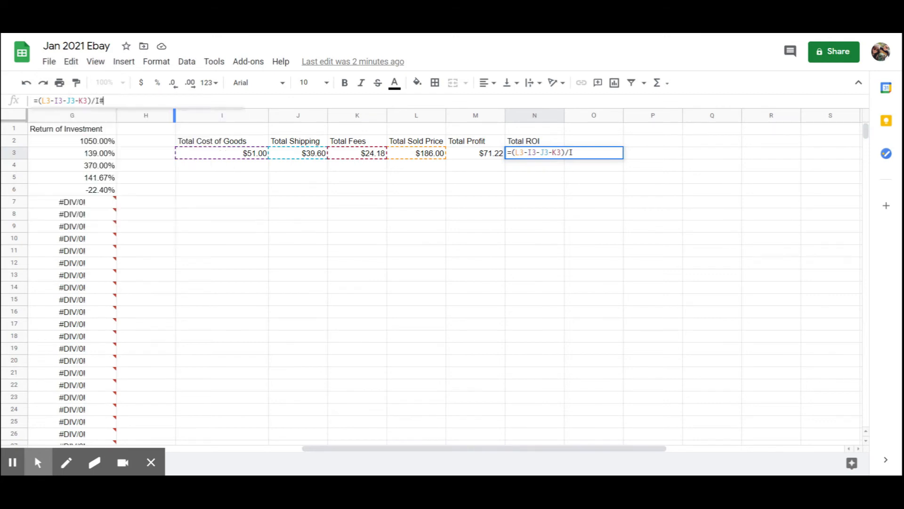
pyautogui.press('Return')
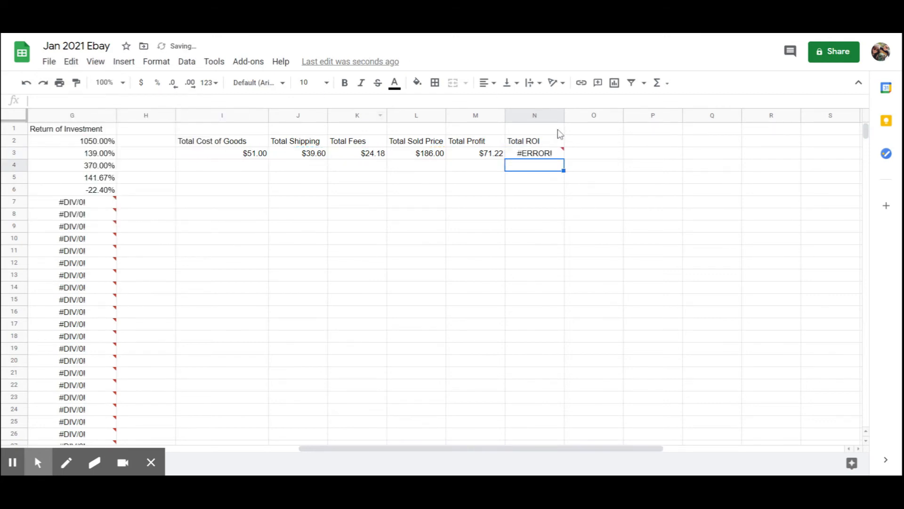
pyautogui.click(545, 156)
pyautogui.click(131, 100)
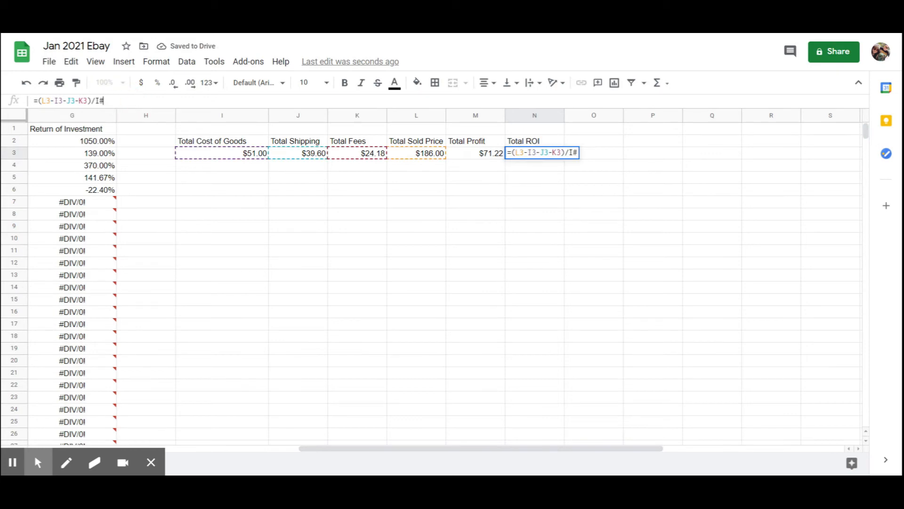
pyautogui.press('BackSpace')
pyautogui.write('3')
pyautogui.press('Return')
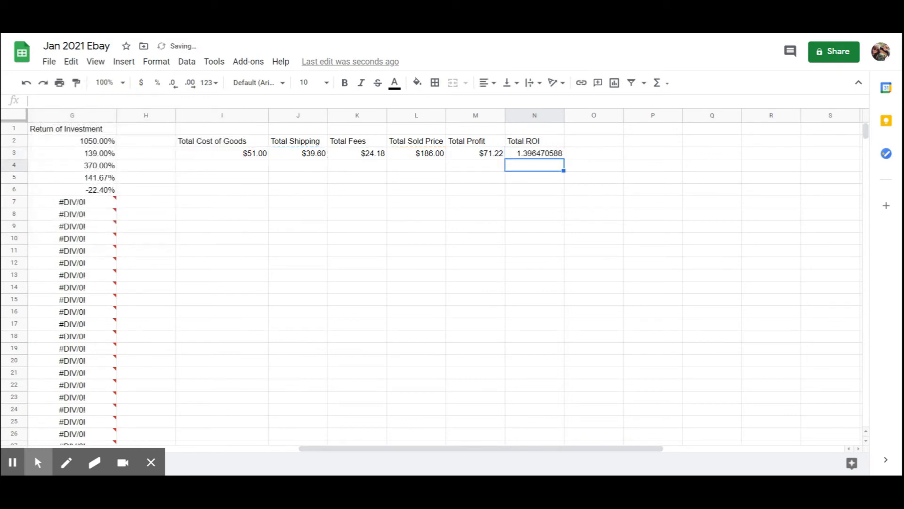
pyautogui.click(544, 155)
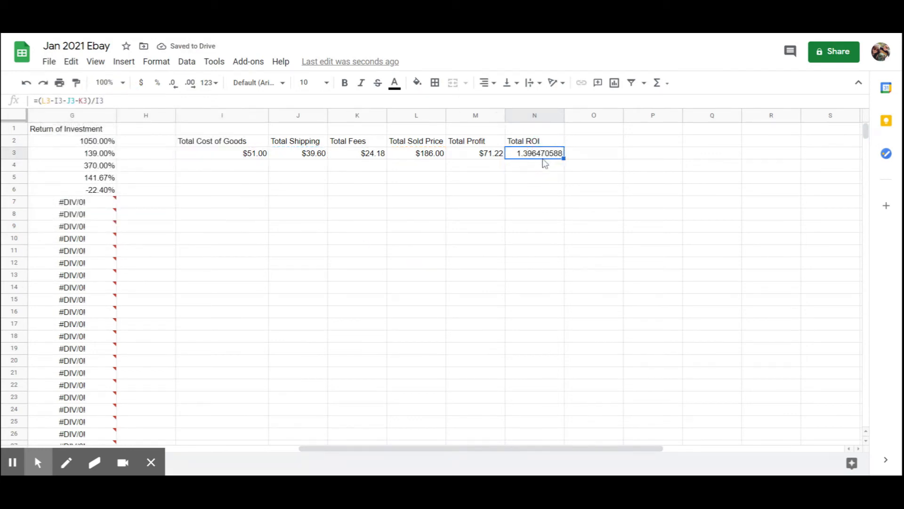
pyautogui.click(159, 84)
pyautogui.click(233, 157)
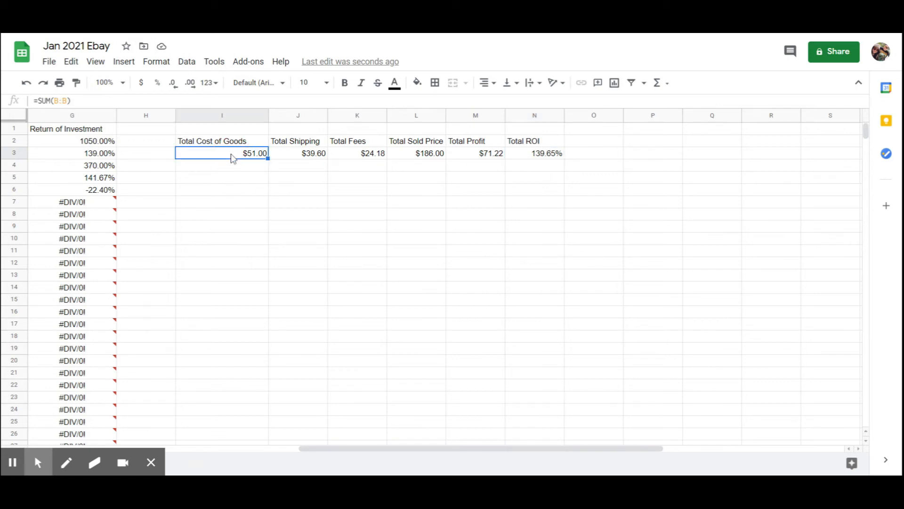
pyautogui.click(471, 157)
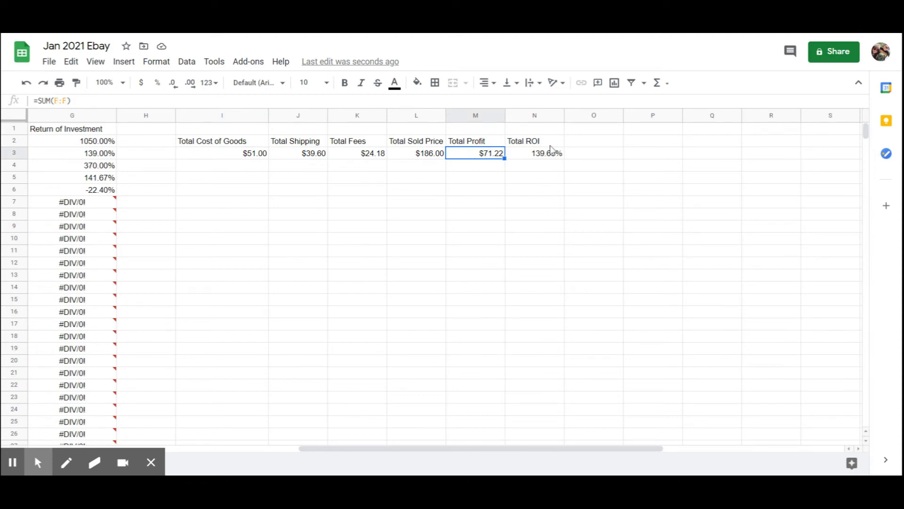
pyautogui.click(512, 158)
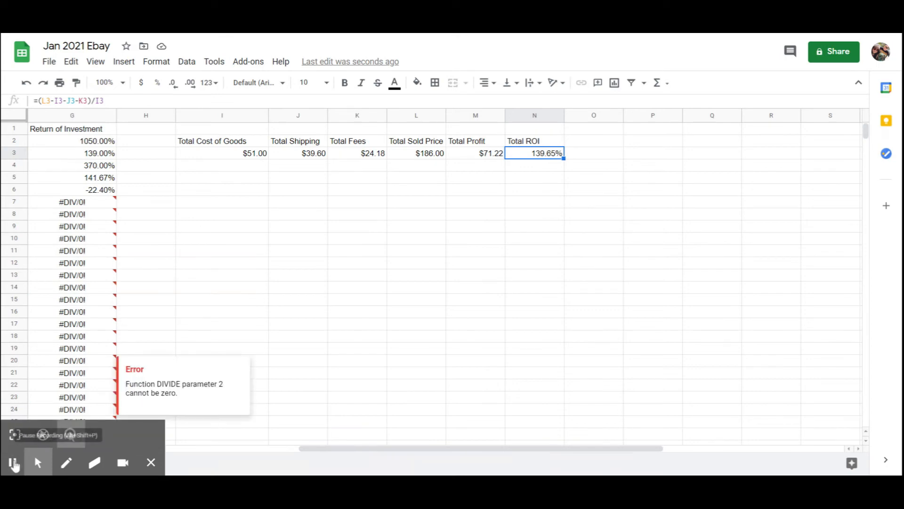
# - Enter the heading "Investment Left to Spend" in P2 and widen column P to fit it
pyautogui.click(654, 142)
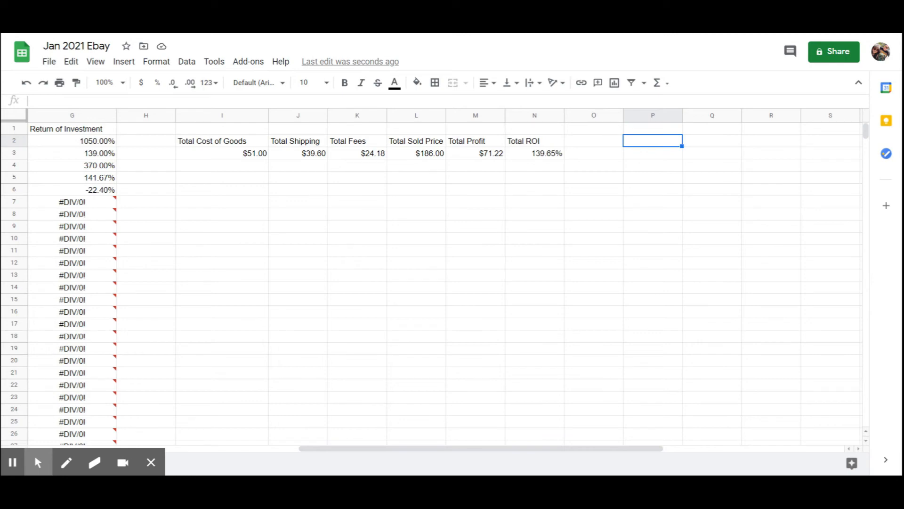
pyautogui.write('In')
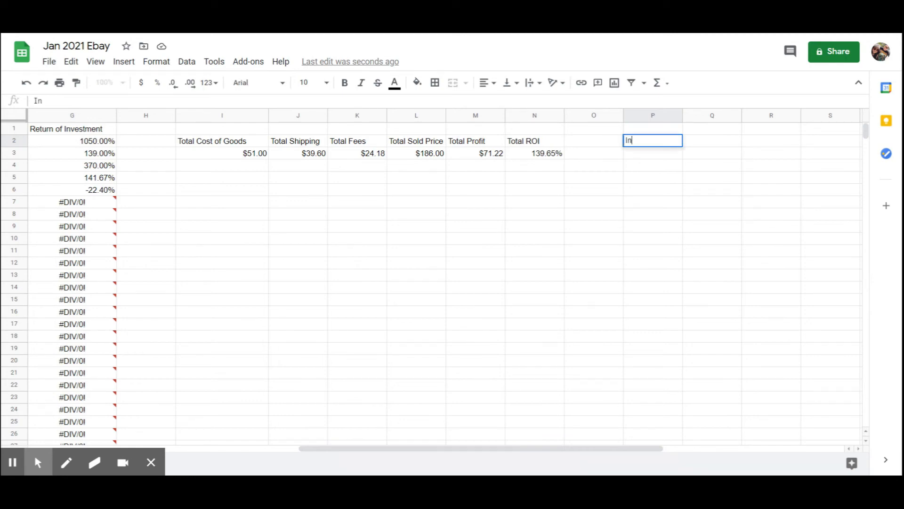
pyautogui.write('vestment Left to')
pyautogui.press('Return')
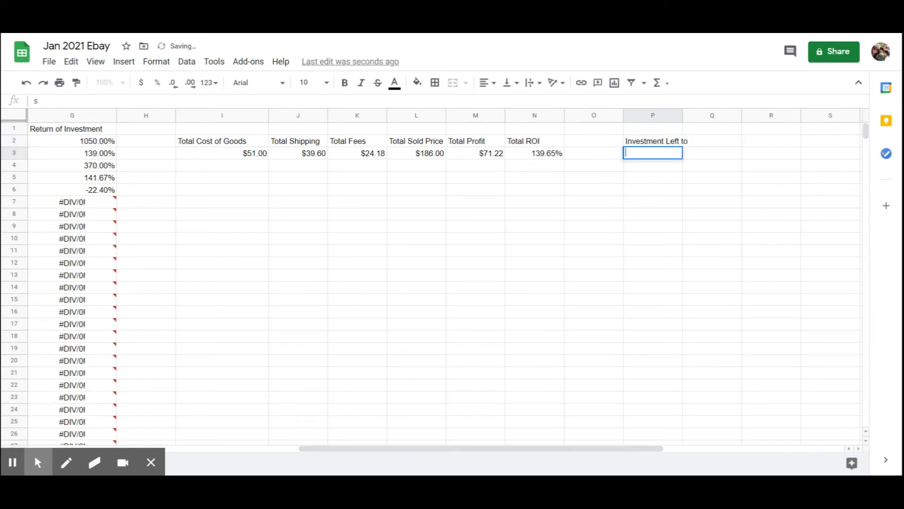
pyautogui.click(676, 141)
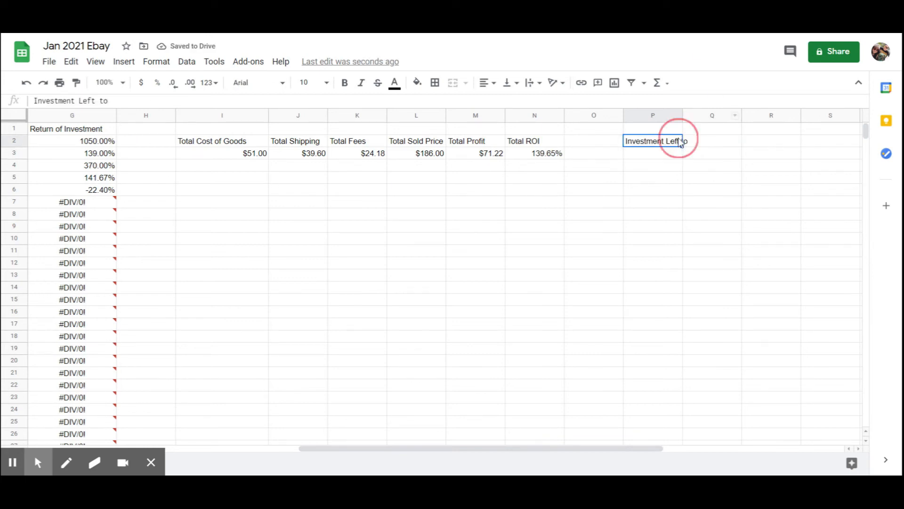
pyautogui.click(147, 101)
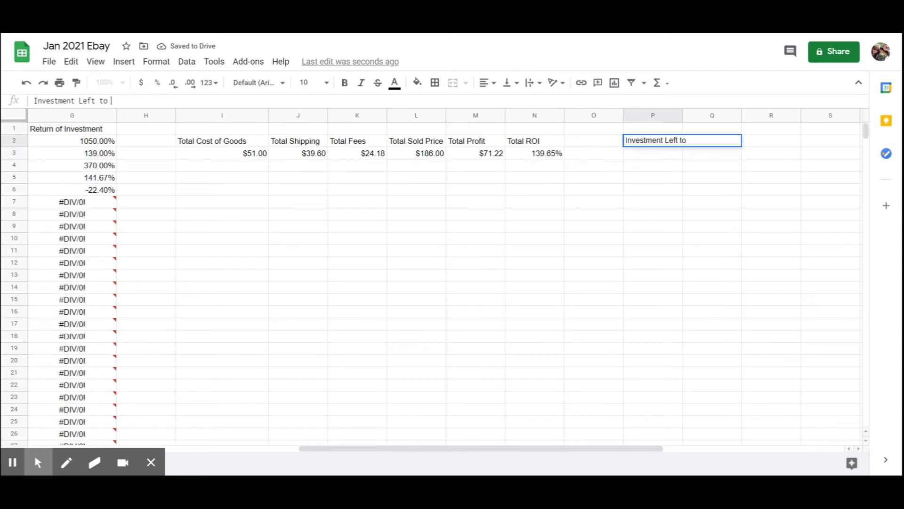
pyautogui.write('Spend')
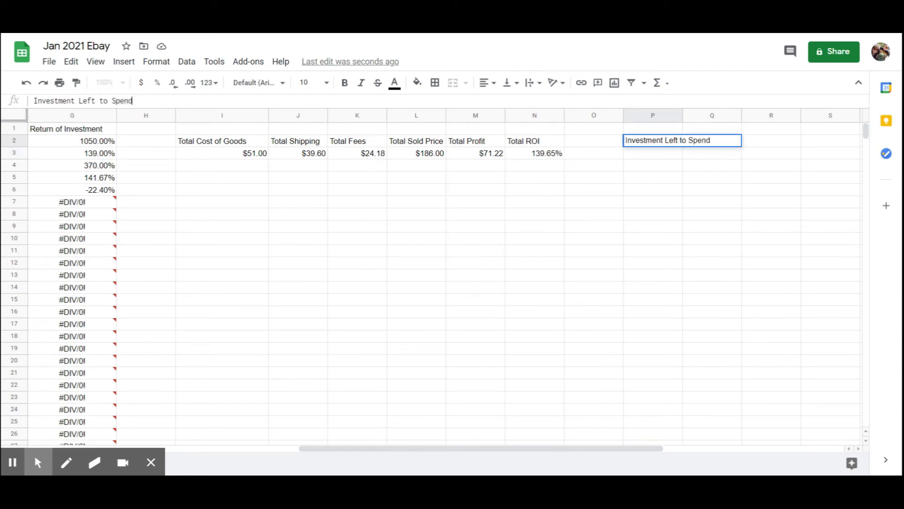
pyautogui.press('Return')
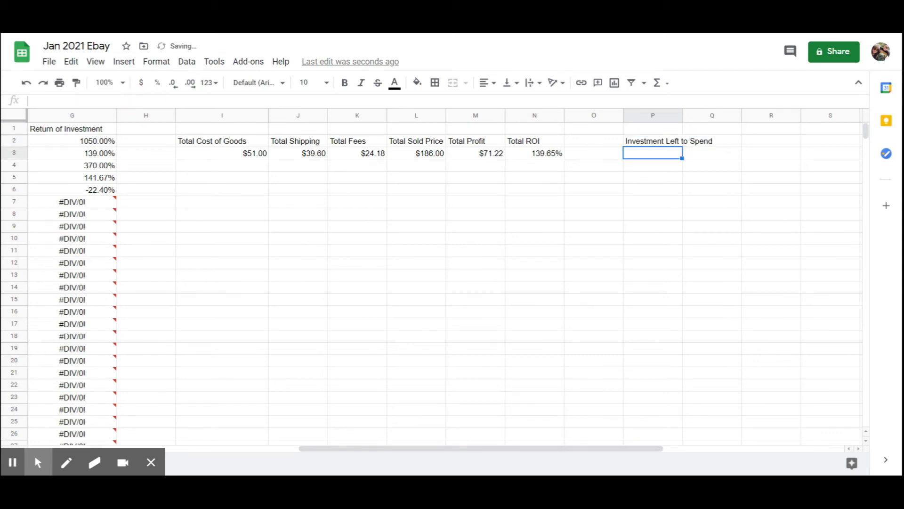
pyautogui.moveTo(683, 113); pyautogui.dragTo(720, 115)
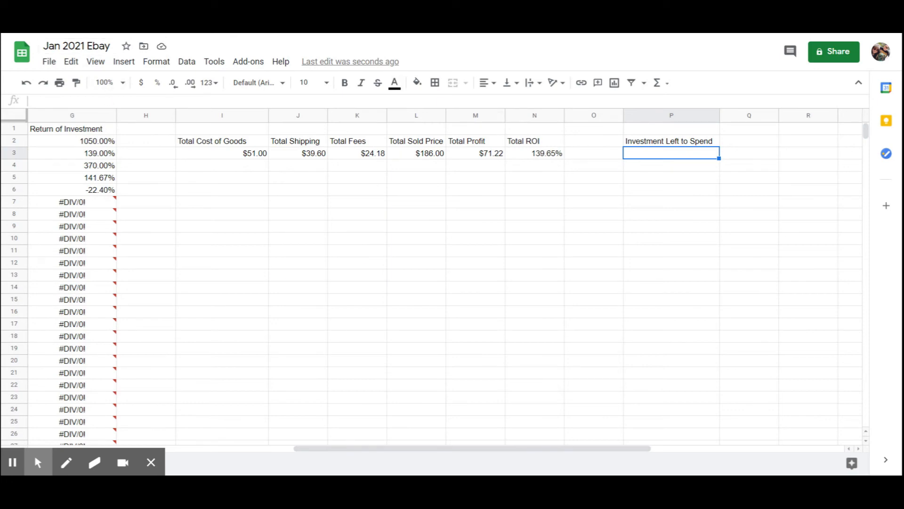
# - Start the Investment Left to Spend formula in P3 by adding total cost of goods and S3, followed by a minus: =I3+S3-
pyautogui.click(108, 103)
pyautogui.write('=')
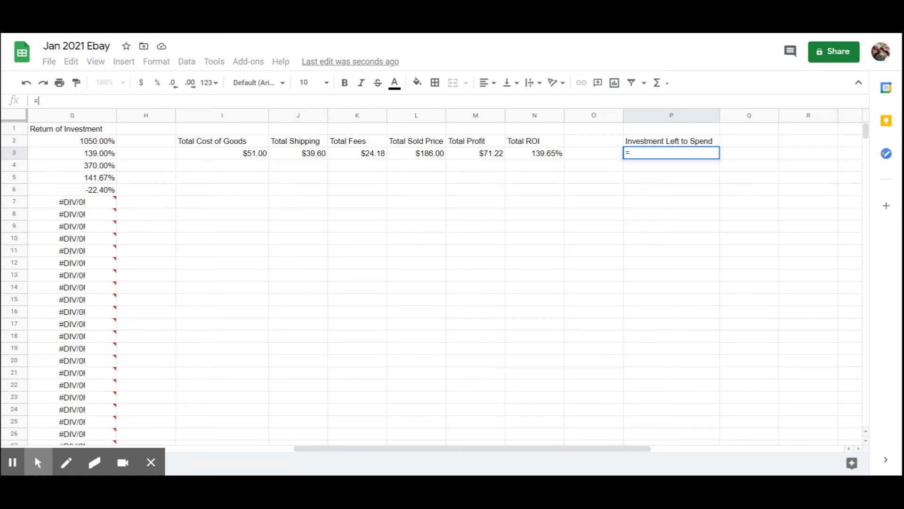
pyautogui.write('I')
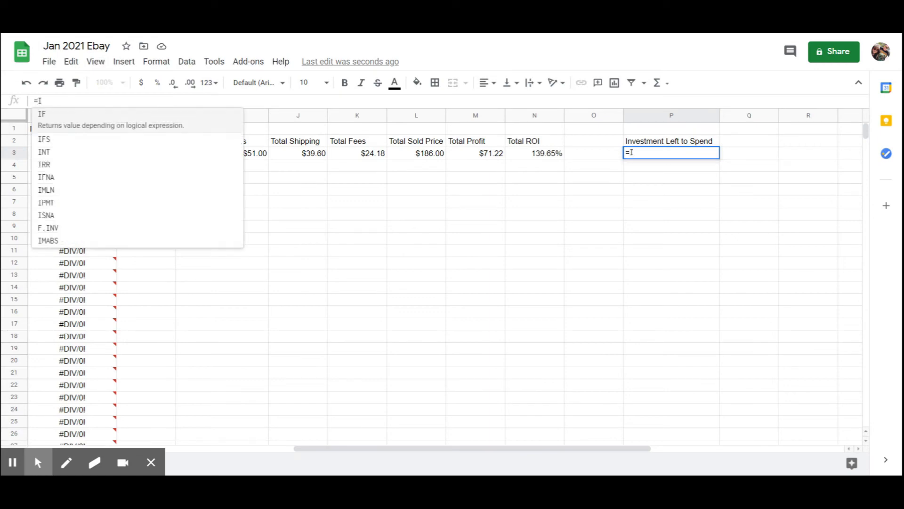
pyautogui.write('3')
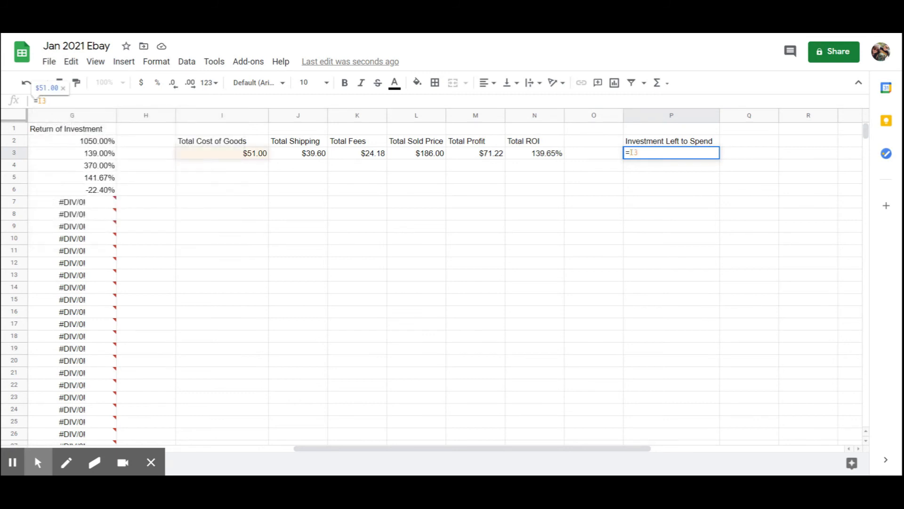
pyautogui.write('+')
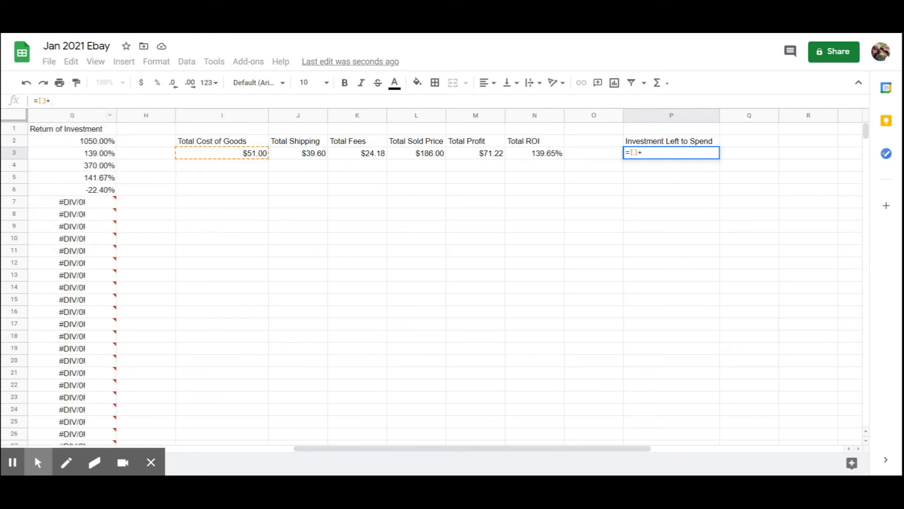
pyautogui.write('S')
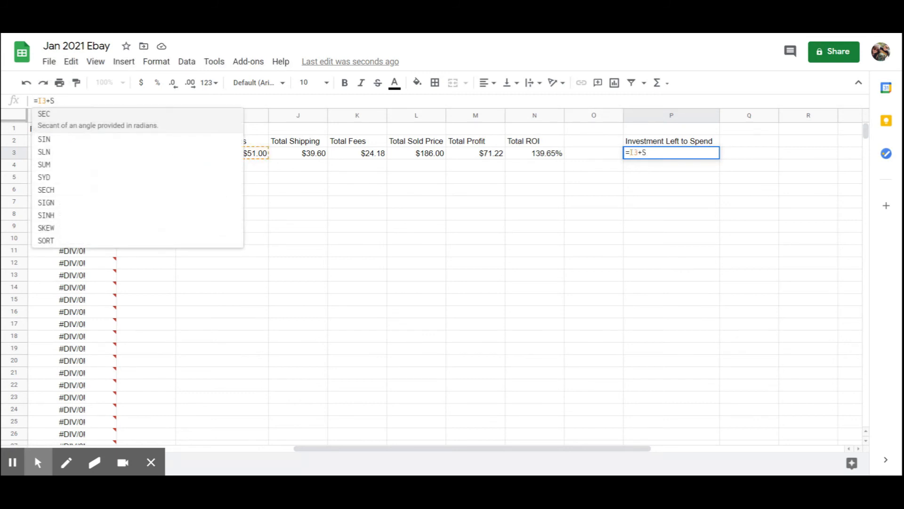
pyautogui.write('3')
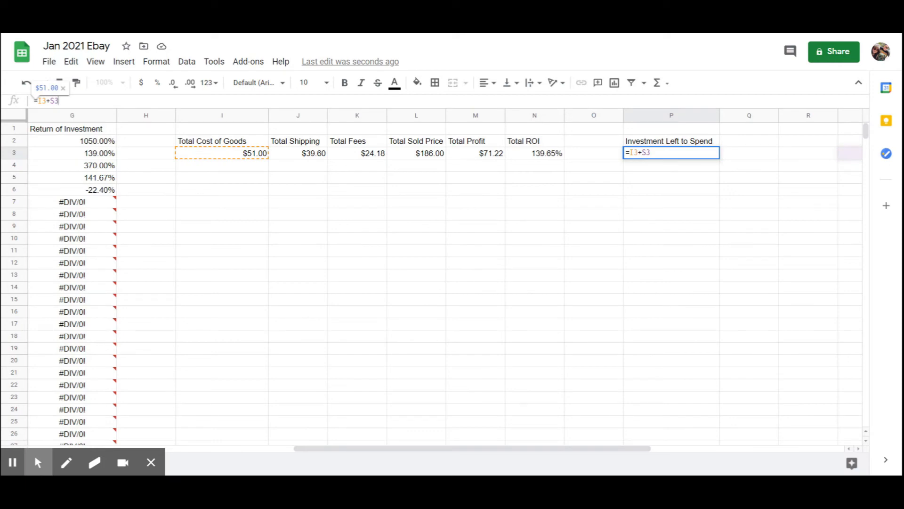
pyautogui.write('=')
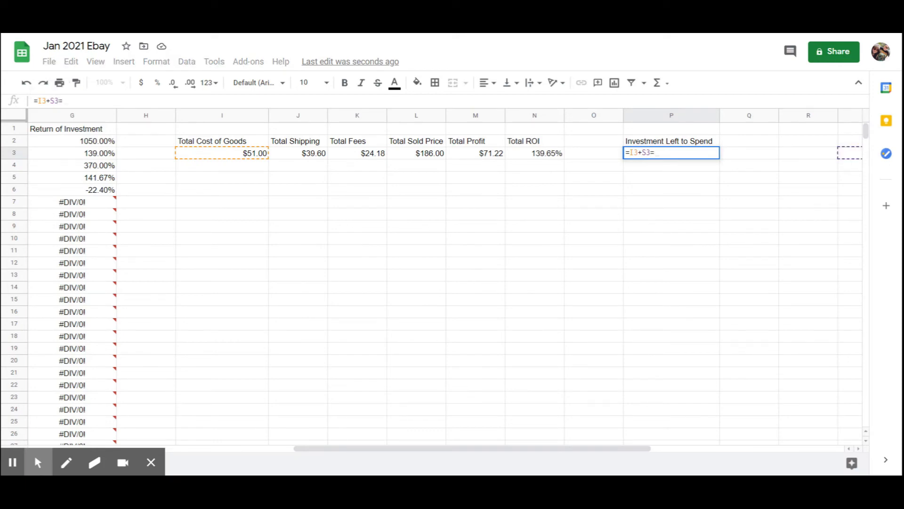
pyautogui.press('BackSpace')
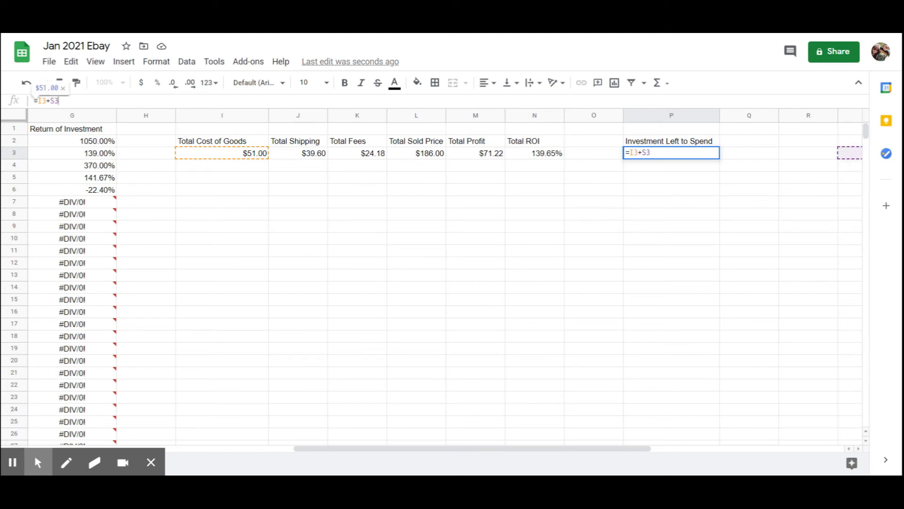
pyautogui.write('-')
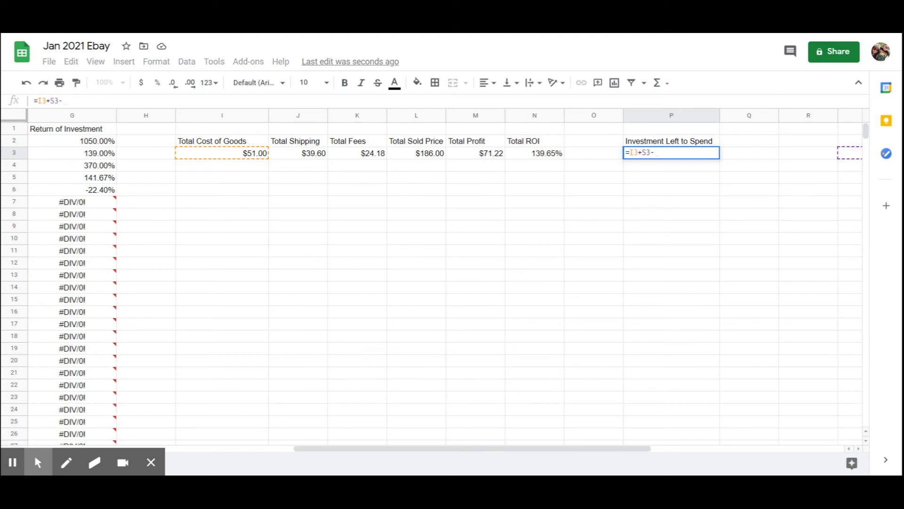
# - Complete the P3 formula by subtracting the sum of R6 to R20, making it =I3+S3-SUM(R6:R20)
pyautogui.write('(SUM')
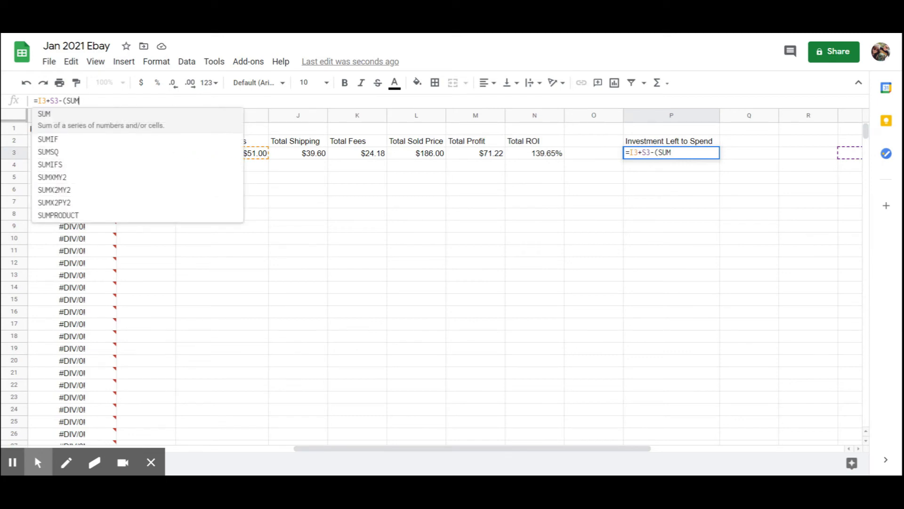
pyautogui.press('BackSpace')
pyautogui.press('BackSpace')
pyautogui.press('BackSpace')
pyautogui.press('BackSpace')
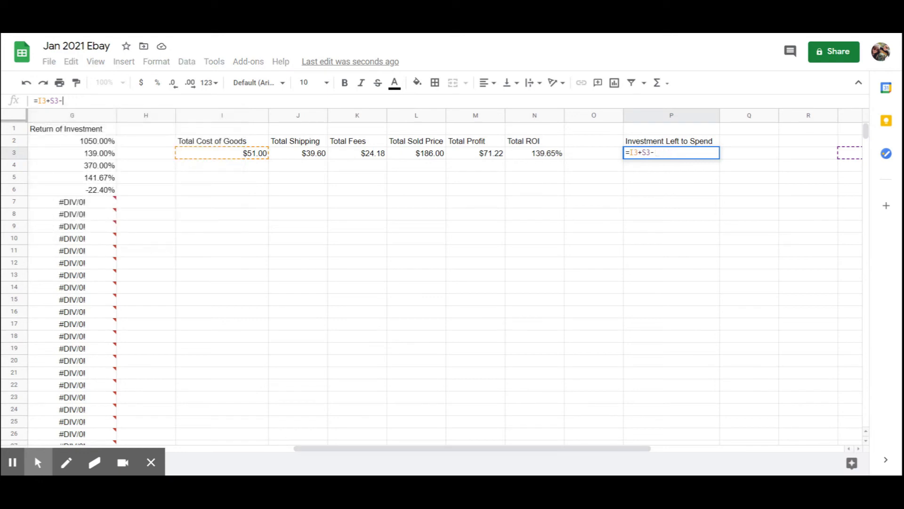
pyautogui.write('SUM')
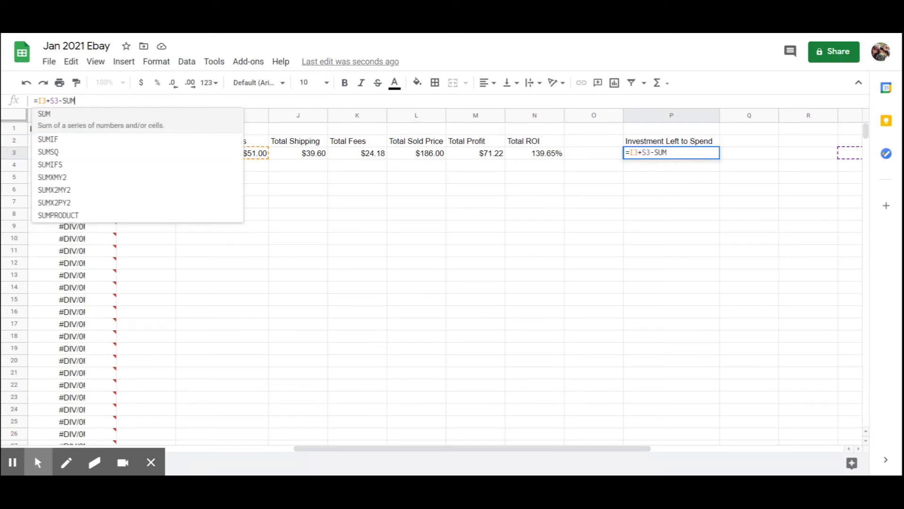
pyautogui.write('(R')
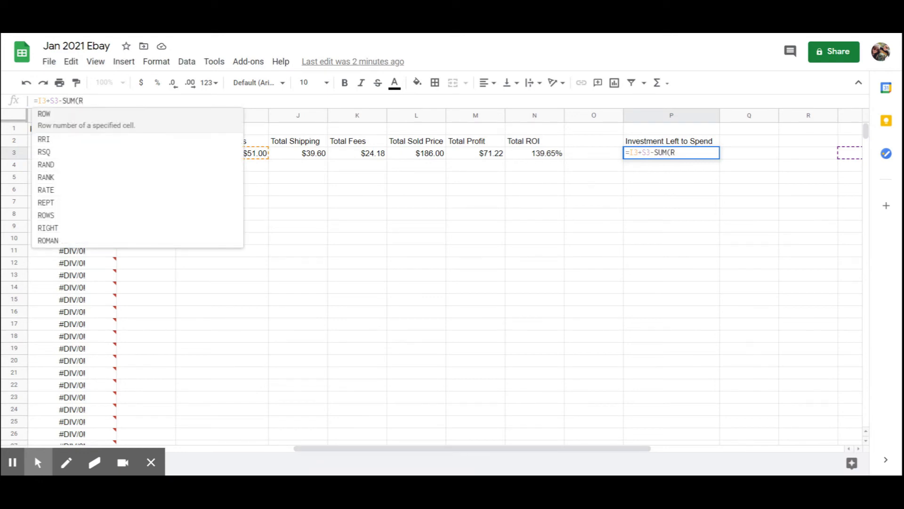
pyautogui.write('6:')
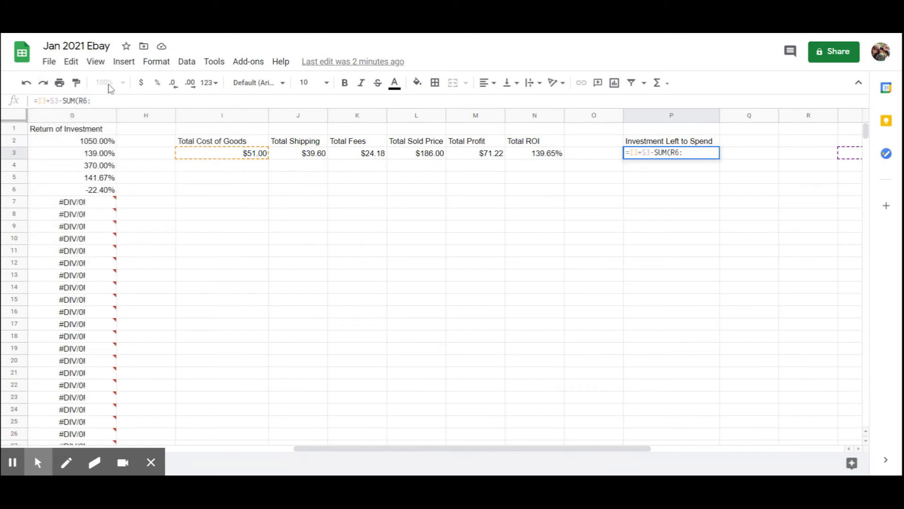
pyautogui.write('R20')
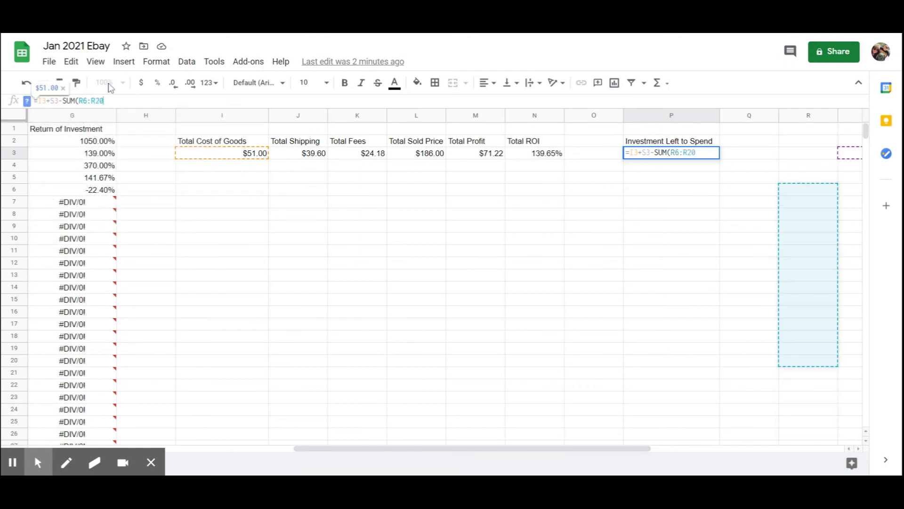
pyautogui.write(')')
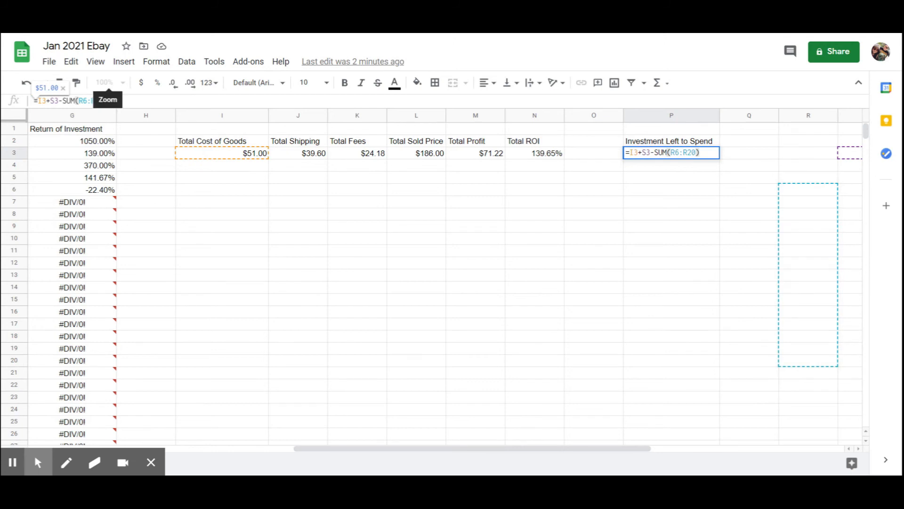
pyautogui.press('Return')
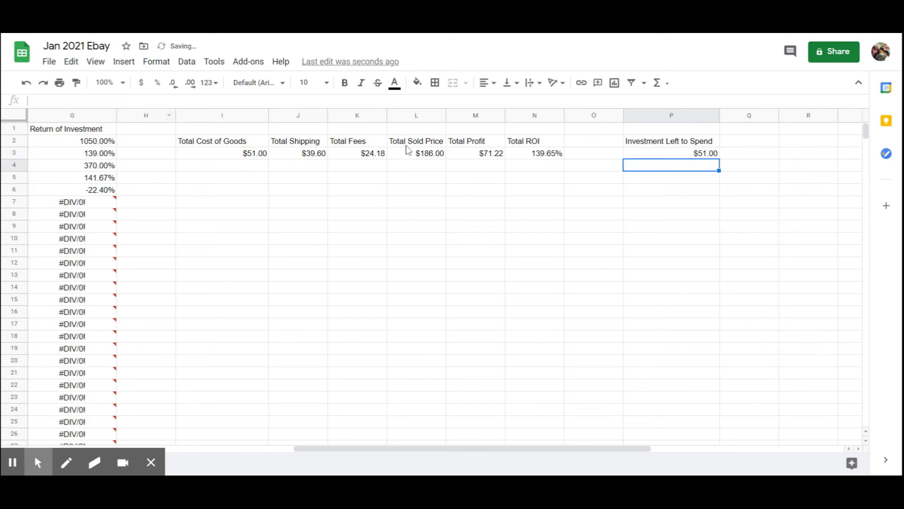
pyautogui.click(666, 149)
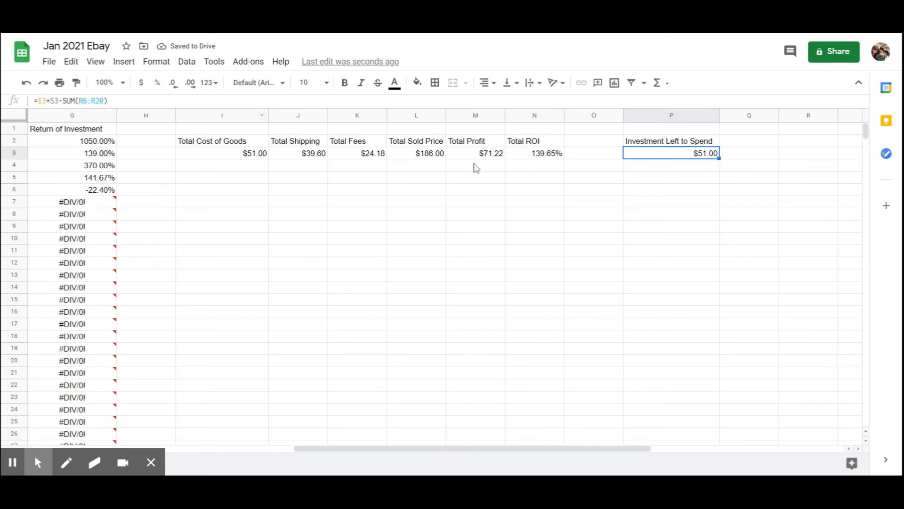
# - Enter the heading "Carry Over From Last Month" in S2
pyautogui.moveTo(607, 449); pyautogui.dragTo(682, 451)
pyautogui.click(710, 140)
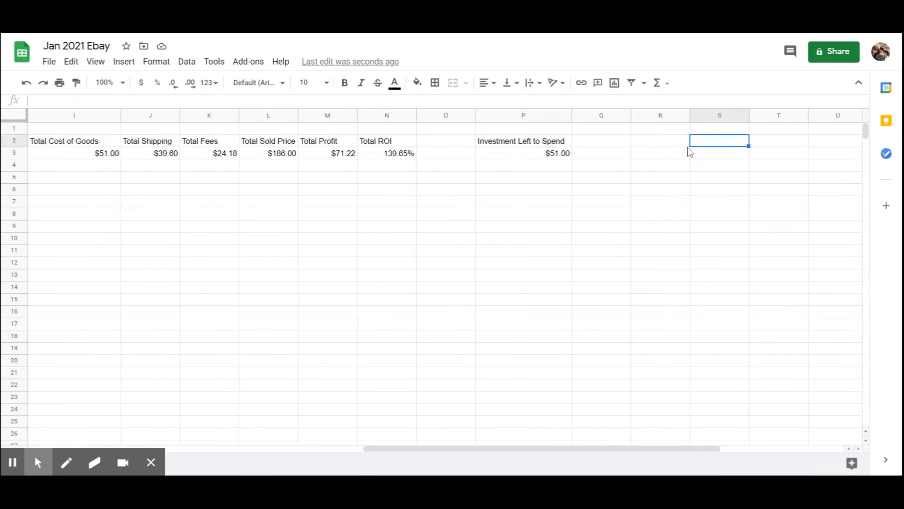
pyautogui.click(119, 100)
pyautogui.write('Carry o')
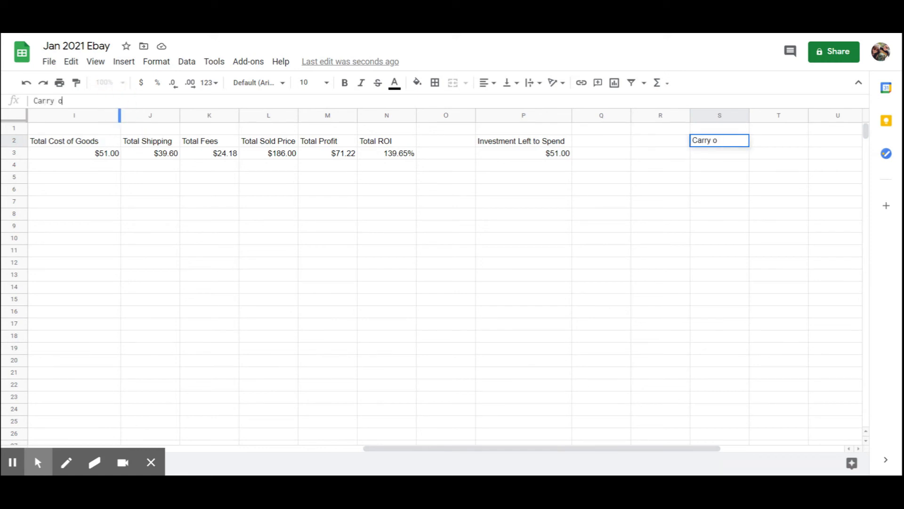
pyautogui.write('ver')
pyautogui.press('BackSpace')
pyautogui.press('BackSpace')
pyautogui.press('BackSpace')
pyautogui.press('BackSpace')
pyautogui.press('BackSpace')
pyautogui.write('O')
pyautogui.press('BackSpace')
pyautogui.write('Over From Last M')
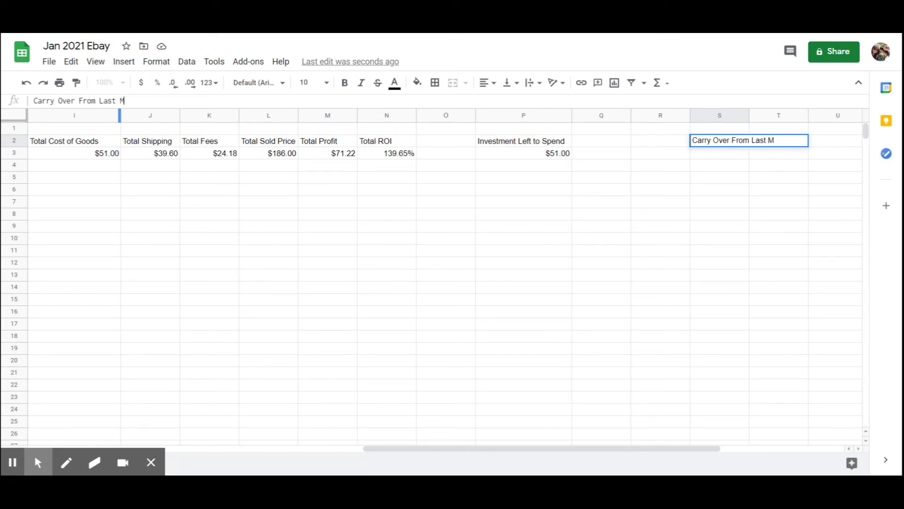
pyautogui.write('onth')
pyautogui.press('Return')
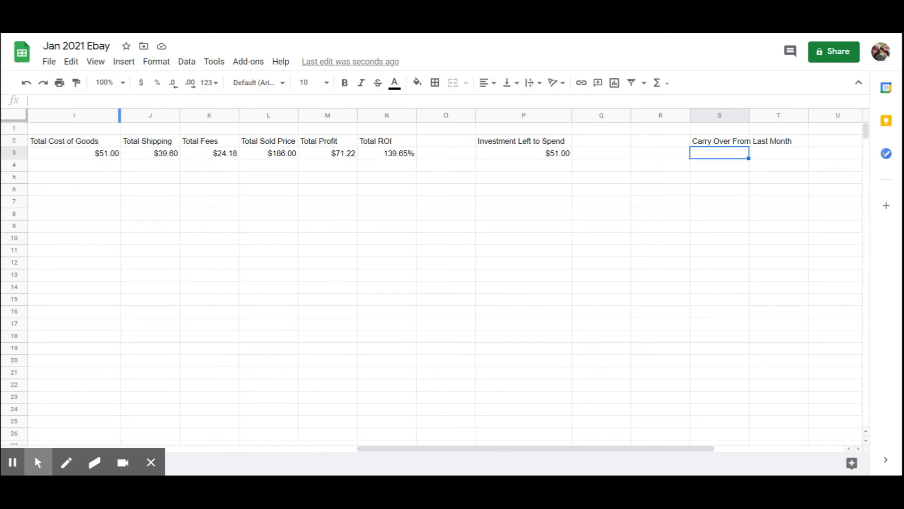
# - Enter 280 as last month's carry-over in S3, format it as currency, and check the formula in P3
pyautogui.write('280')
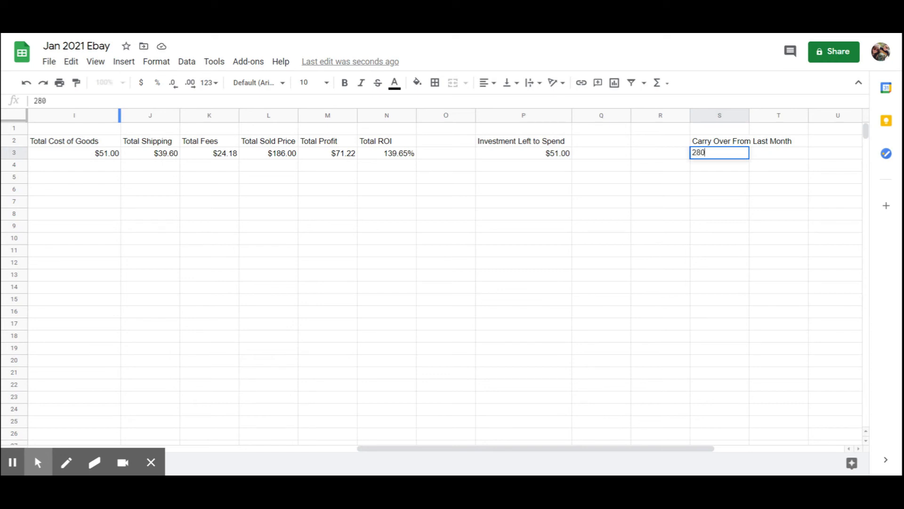
pyautogui.click(727, 154)
pyautogui.press('Return')
pyautogui.click(731, 155)
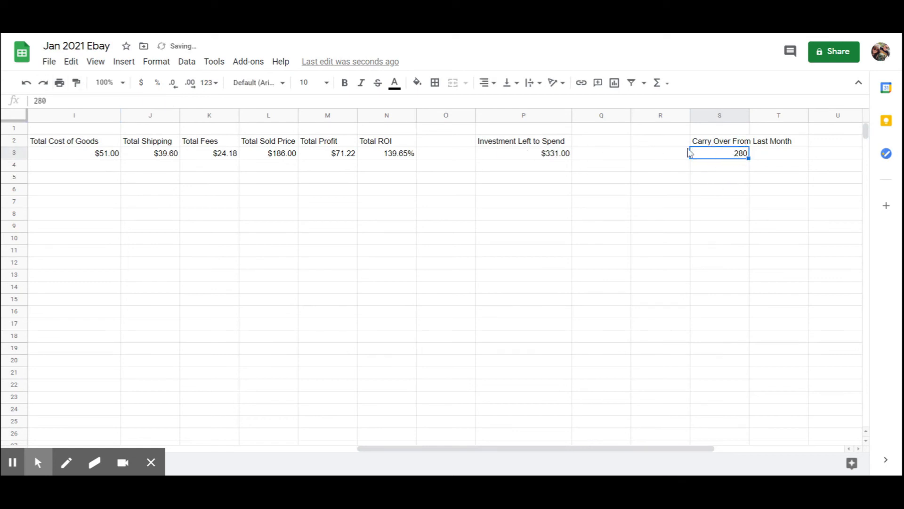
pyautogui.click(141, 84)
pyautogui.click(512, 157)
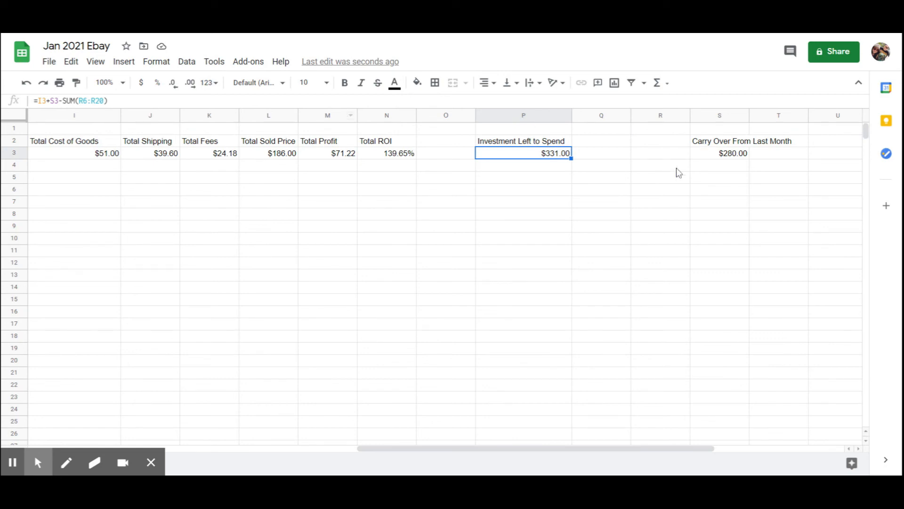
# - Enter the heading "Investment Spent" in R5 and widen column R to fit it
pyautogui.click(655, 167)
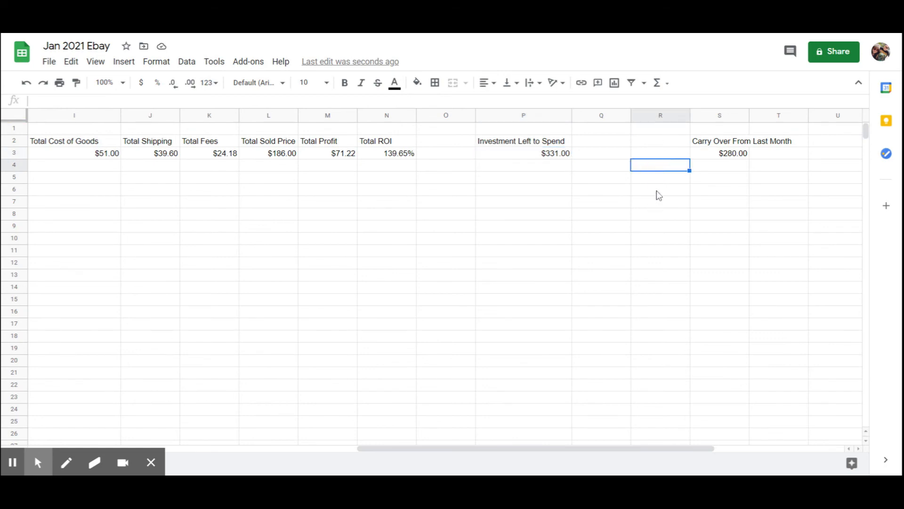
pyautogui.click(657, 192)
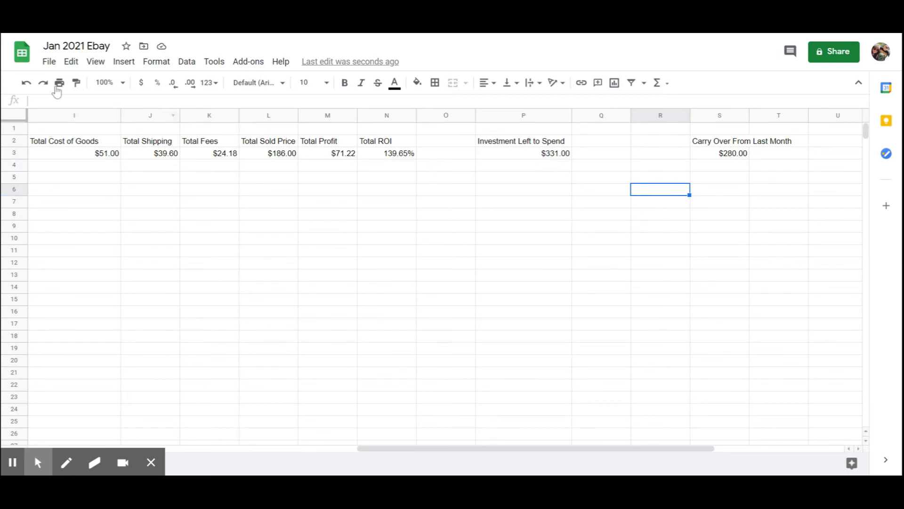
pyautogui.click(63, 101)
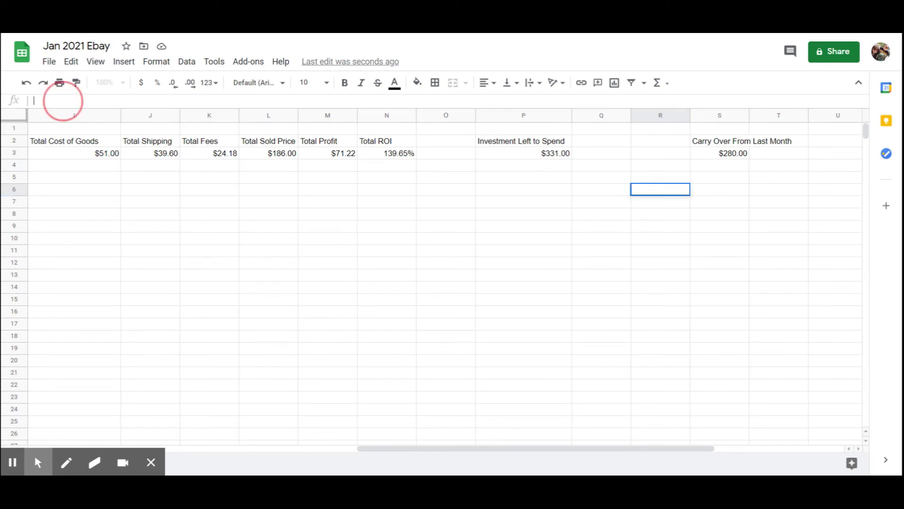
pyautogui.click(653, 179)
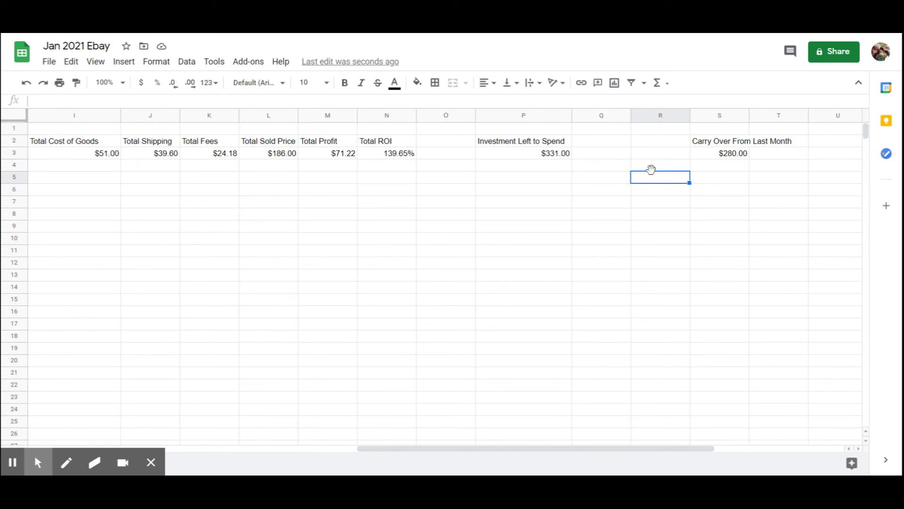
pyautogui.write('Investment Ps')
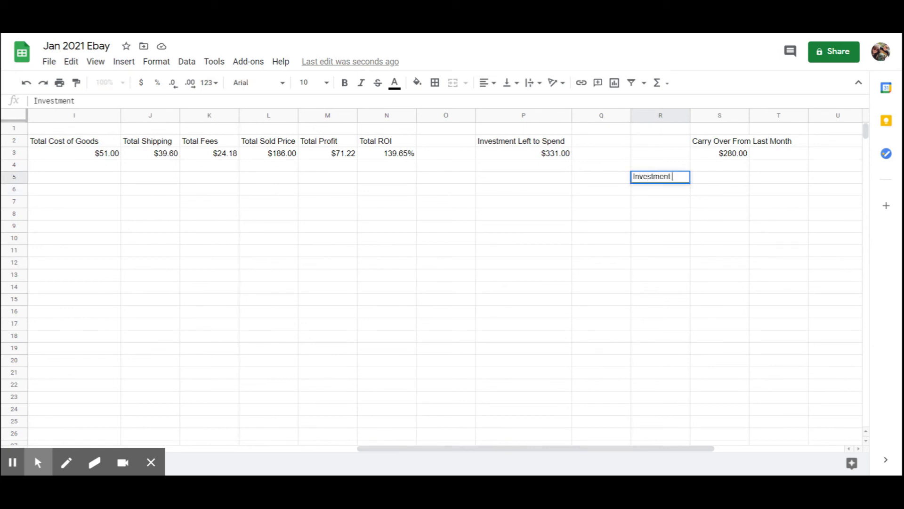
pyautogui.press('BackSpace')
pyautogui.press('BackSpace')
pyautogui.write('Spent')
pyautogui.press('Return')
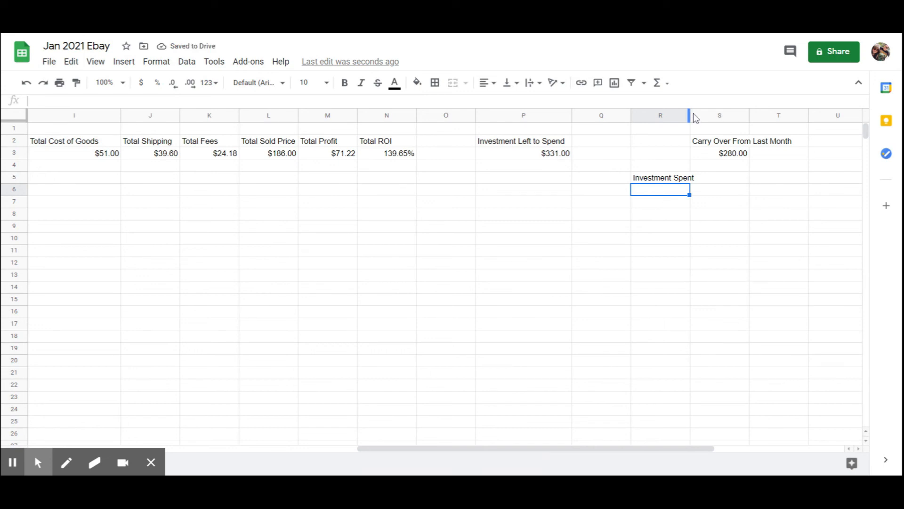
pyautogui.moveTo(691, 113); pyautogui.dragTo(696, 115)
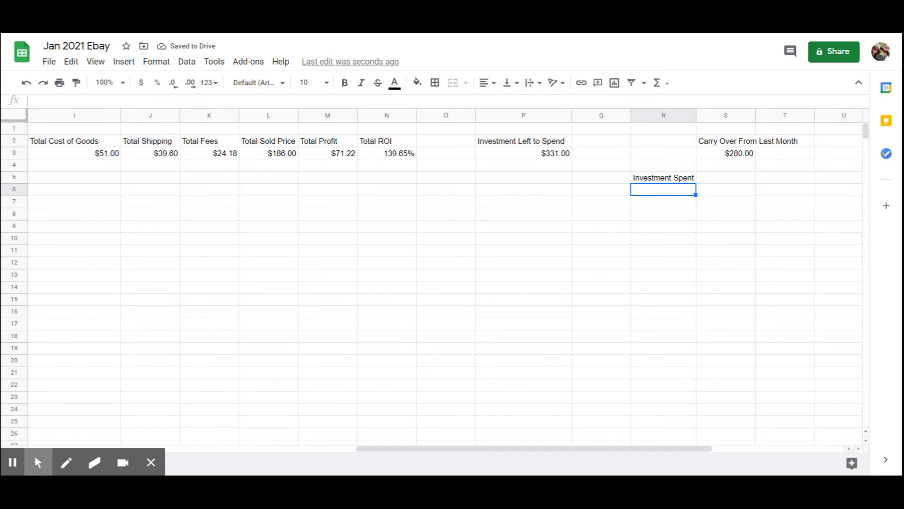
# - Enter -200.00 as the first Investment Spent amount in R6
pyautogui.click(122, 101)
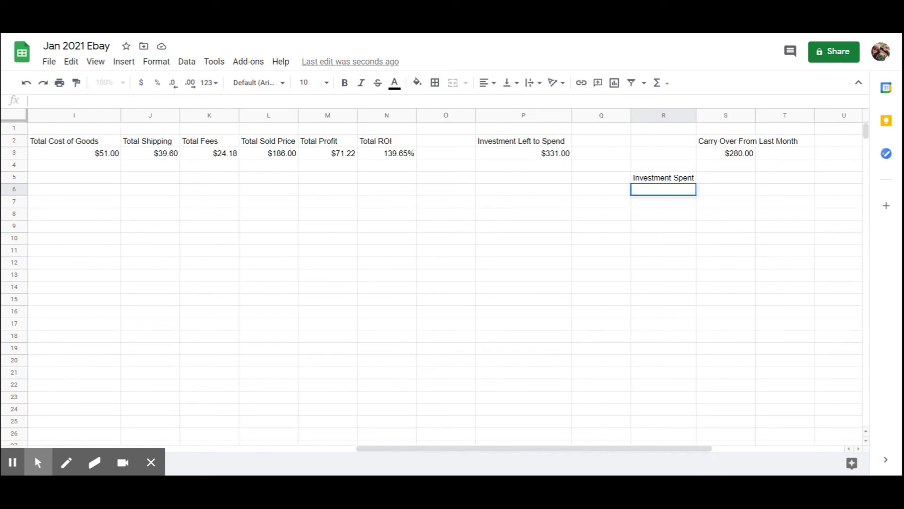
pyautogui.write('-200.00')
pyautogui.press('Return')
pyautogui.click(673, 193)
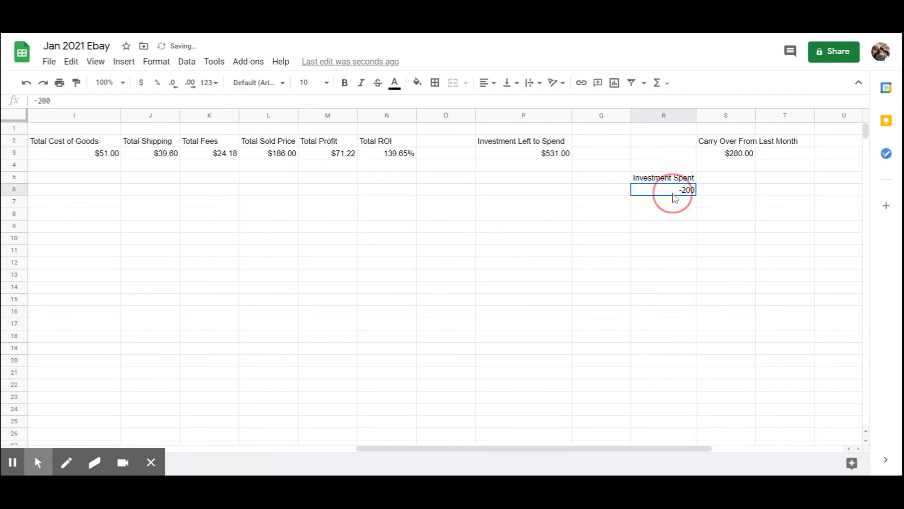
# - Change the Investment Spent amount in R6 to 200.00 and format it as currency
pyautogui.click(61, 102)
pyautogui.doubleClick(38, 102)
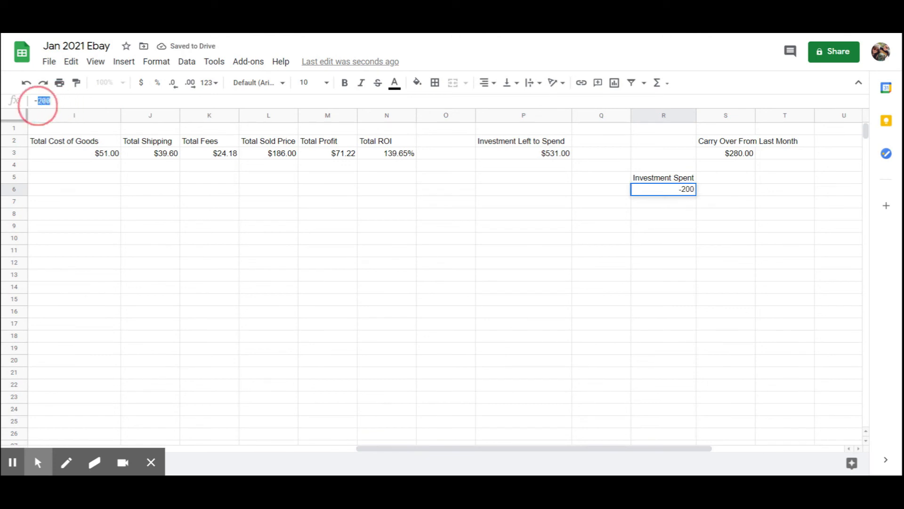
pyautogui.click(39, 103)
pyautogui.write('200.00')
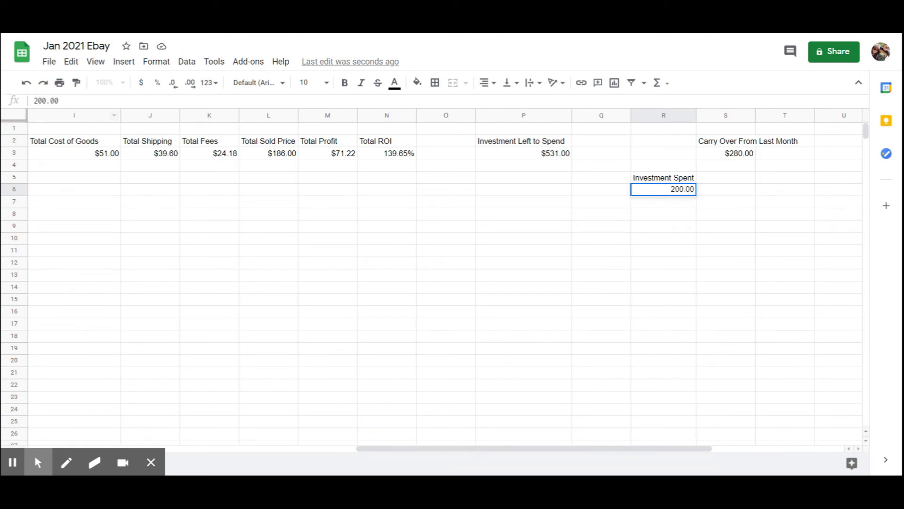
pyautogui.press('Return')
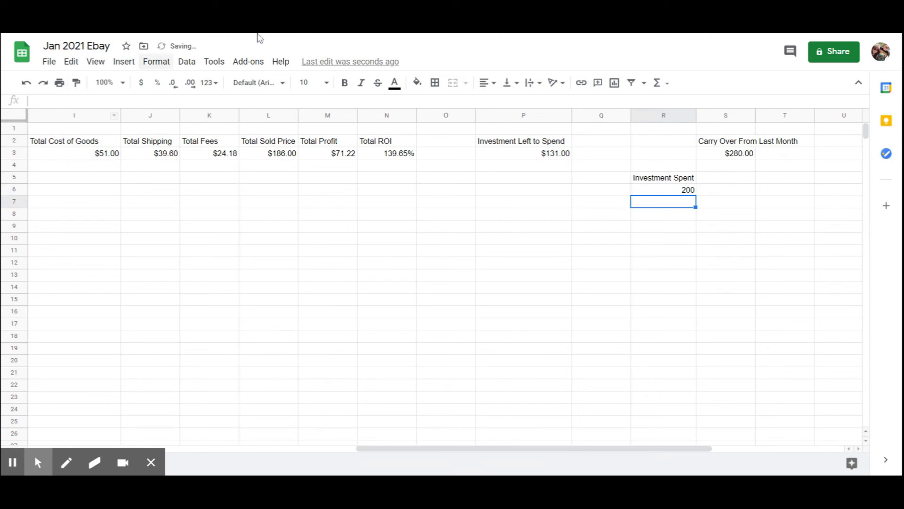
pyautogui.click(669, 189)
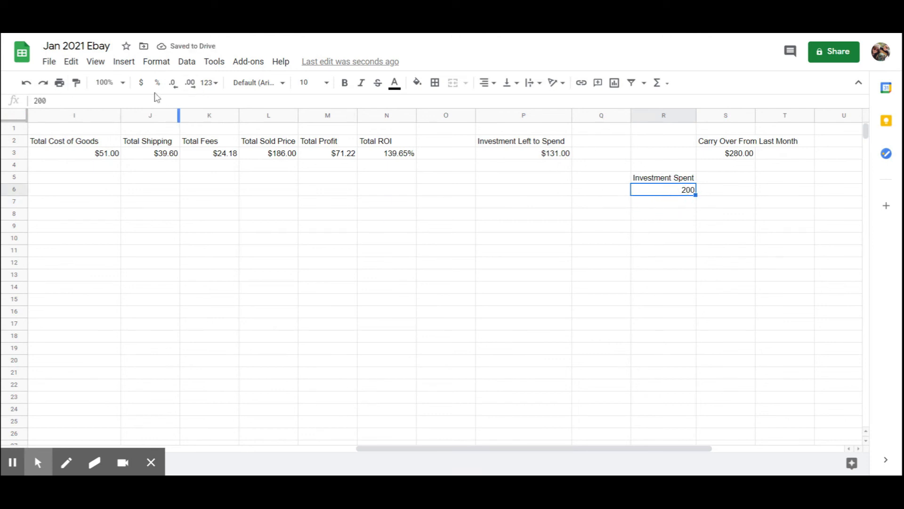
pyautogui.click(141, 86)
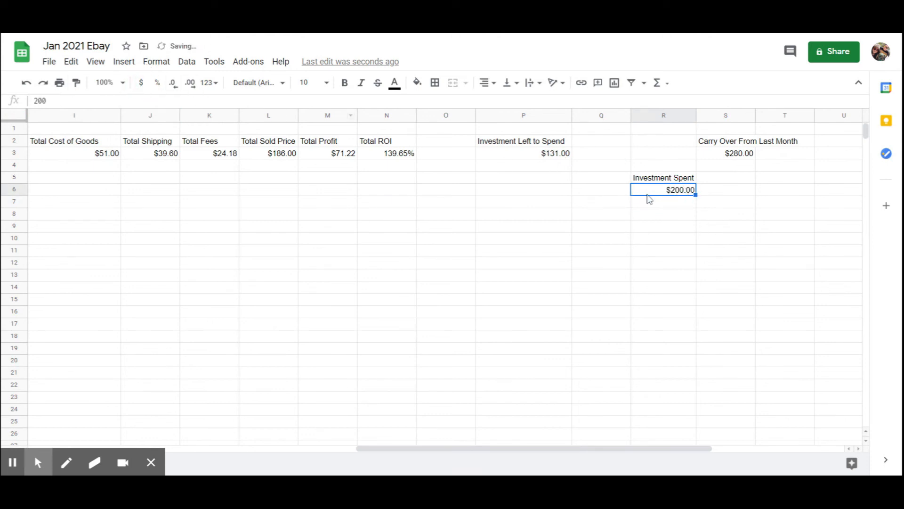
# - Enter the note "Wholesale Pallet" in S6 beside the investment amount
pyautogui.click(731, 191)
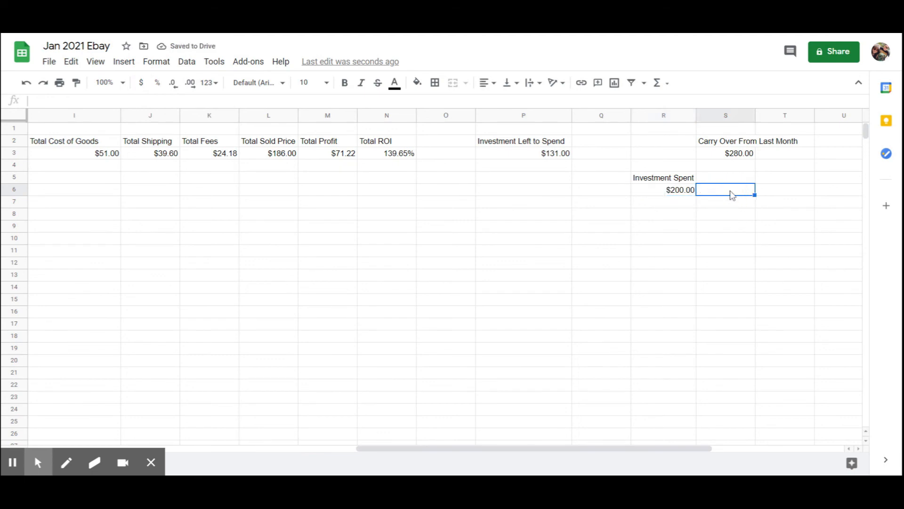
pyautogui.write('Wholesale Pallet')
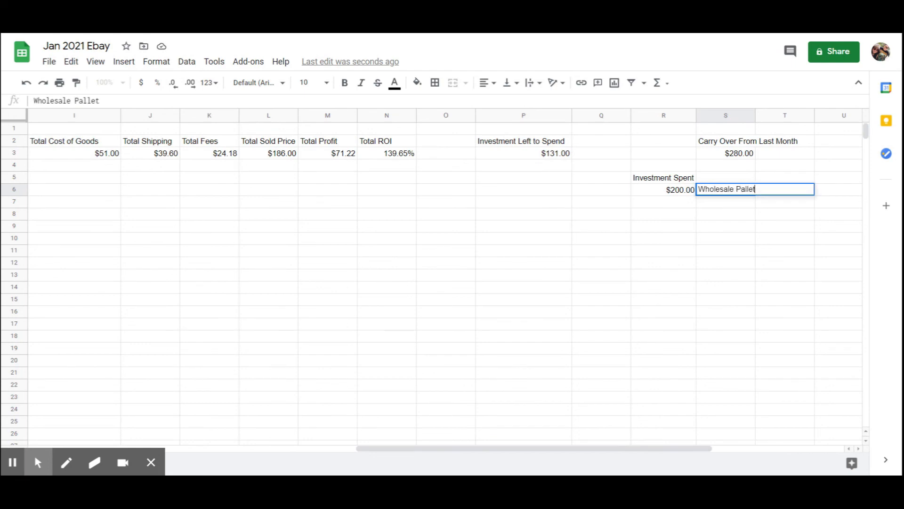
pyautogui.press('Return')
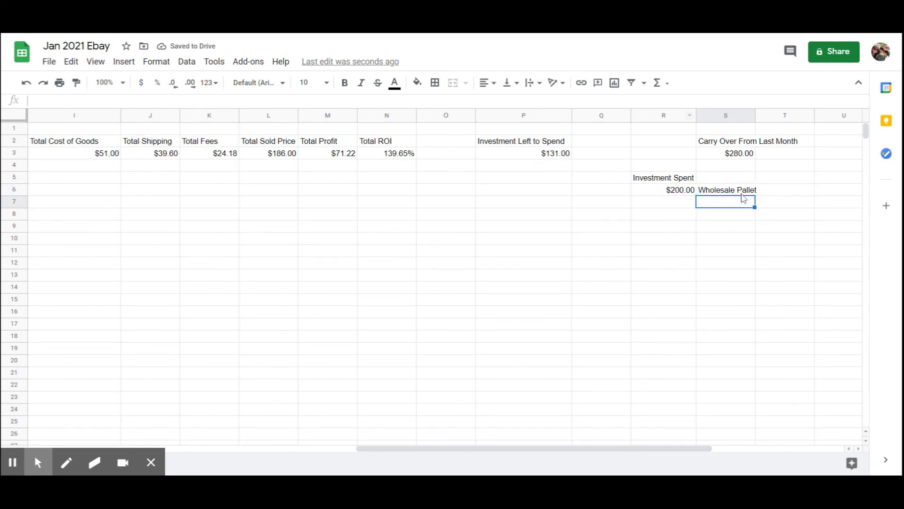
pyautogui.click(783, 192)
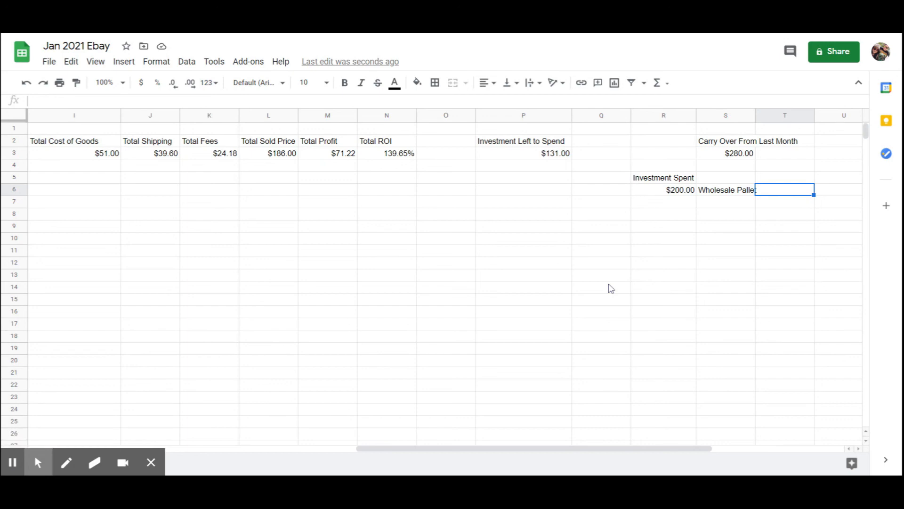
# - Extend the Investment Left to Spend formula in P3 with +(M3*.10) to add 10% of the total profit
pyautogui.click(520, 154)
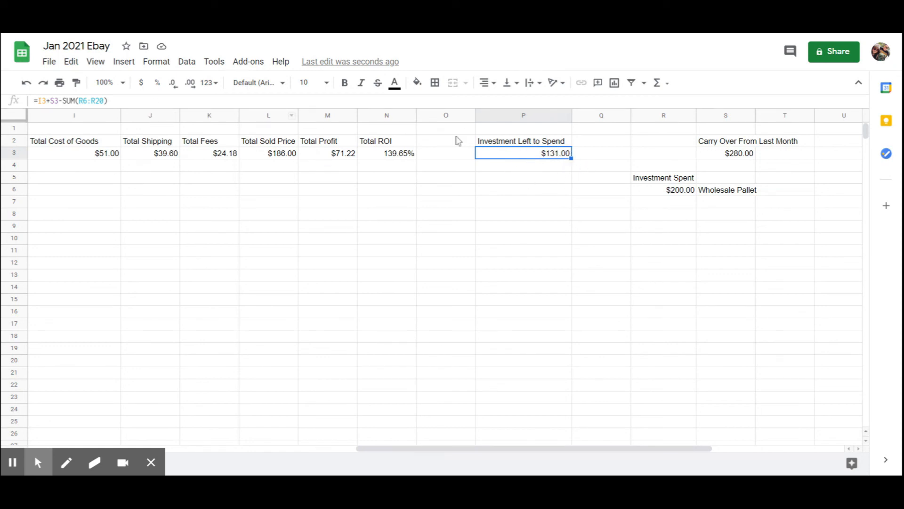
pyautogui.click(129, 100)
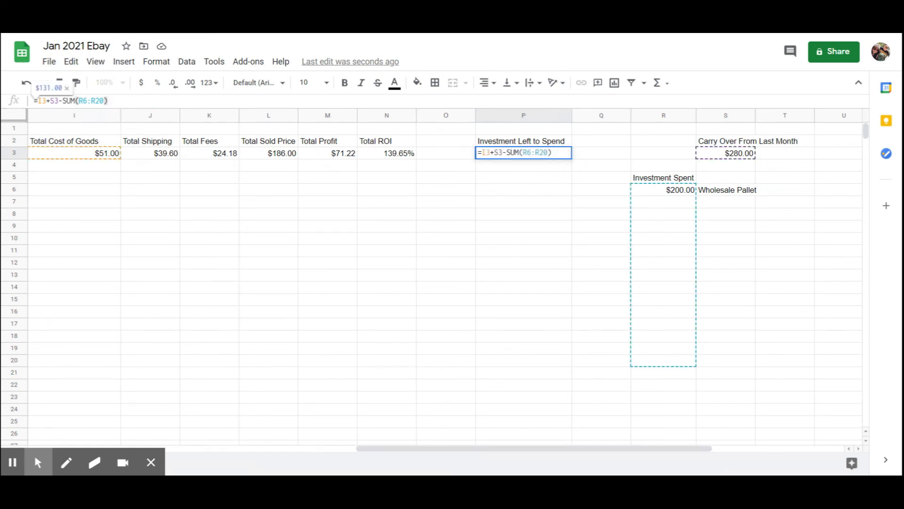
pyautogui.write('+')
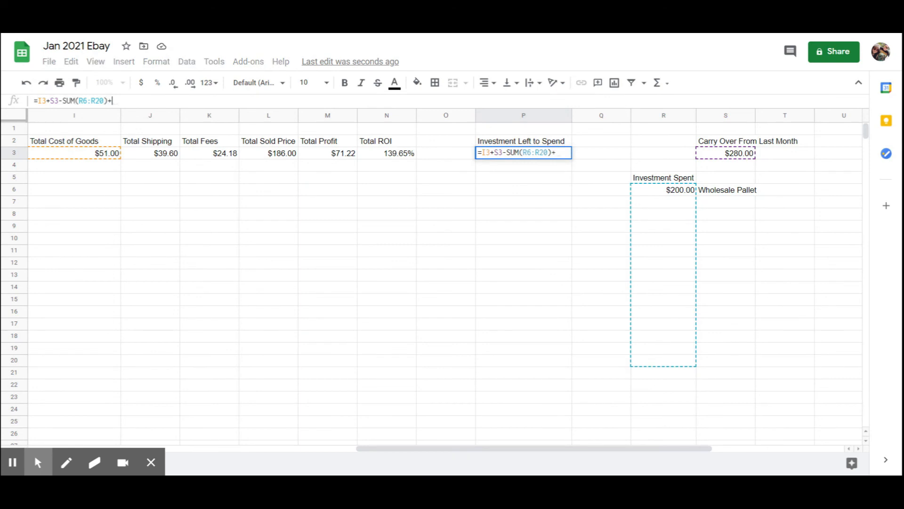
pyautogui.write('(M3')
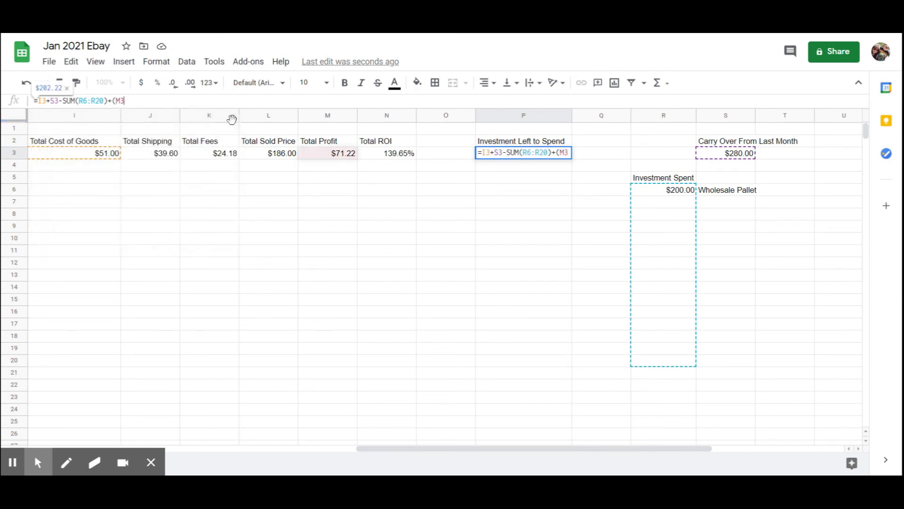
pyautogui.write('*')
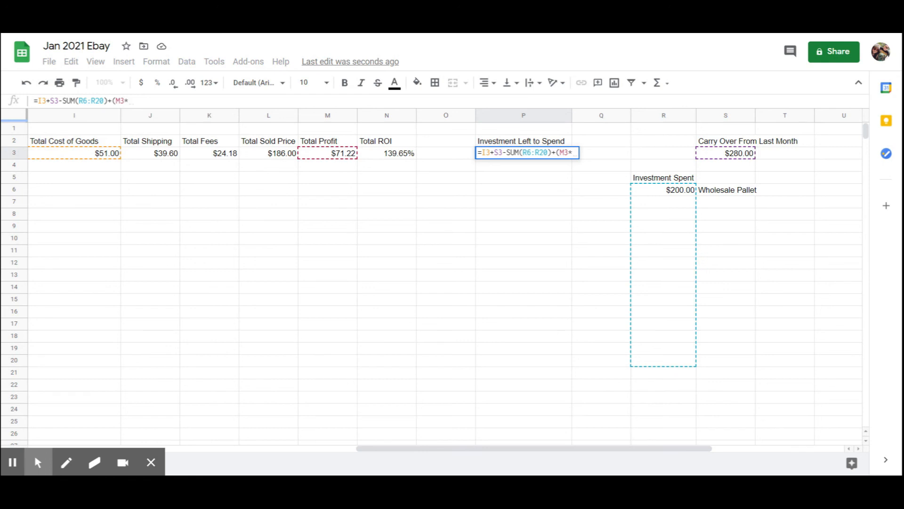
pyautogui.write('.25')
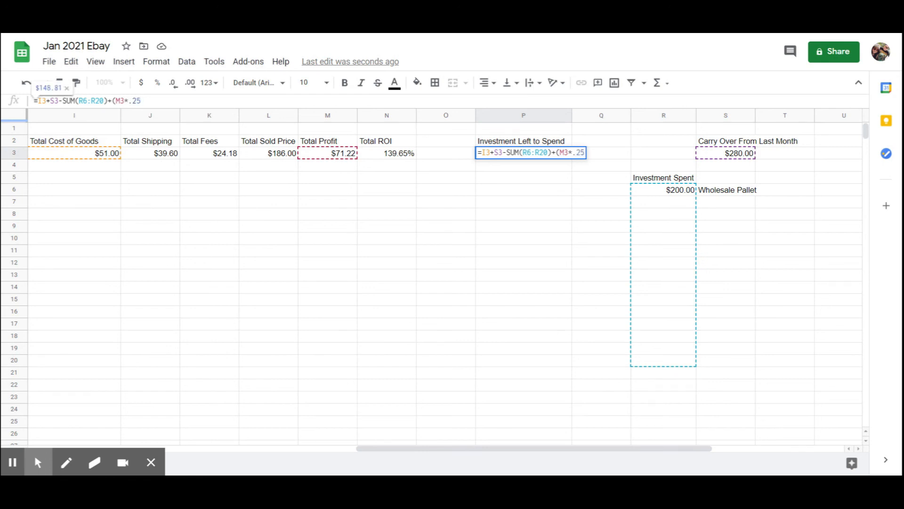
pyautogui.write(')')
pyautogui.press('BackSpace')
pyautogui.press('BackSpace')
pyautogui.press('BackSpace')
pyautogui.write('10')
pyautogui.press('BackSpace')
pyautogui.press('BackSpace')
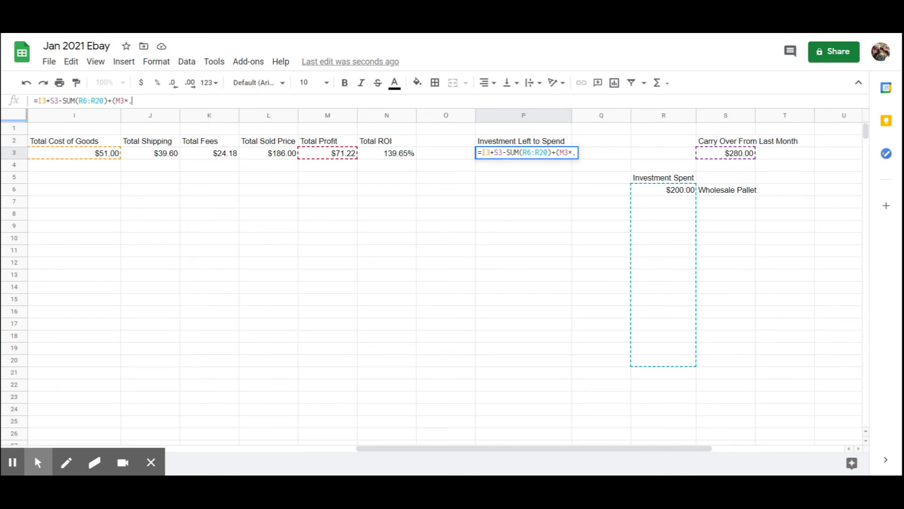
pyautogui.press('BackSpace')
pyautogui.write('2')
pyautogui.press('BackSpace')
pyautogui.write('1')
pyautogui.press('BackSpace')
pyautogui.write('.10')
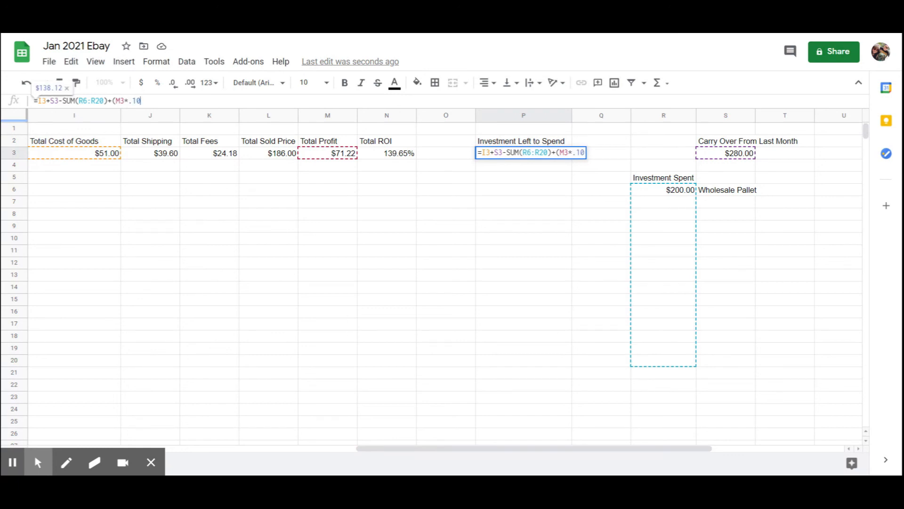
pyautogui.write(')')
pyautogui.press('Return')
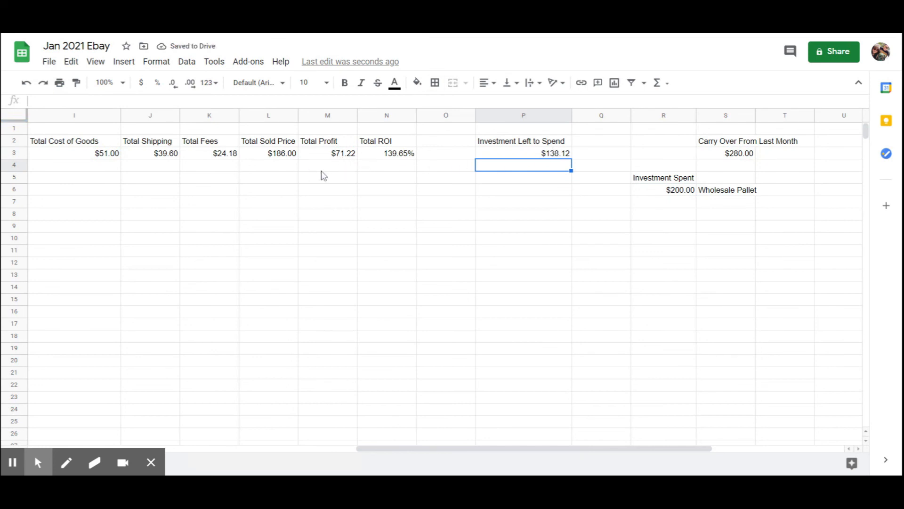
pyautogui.click(537, 155)
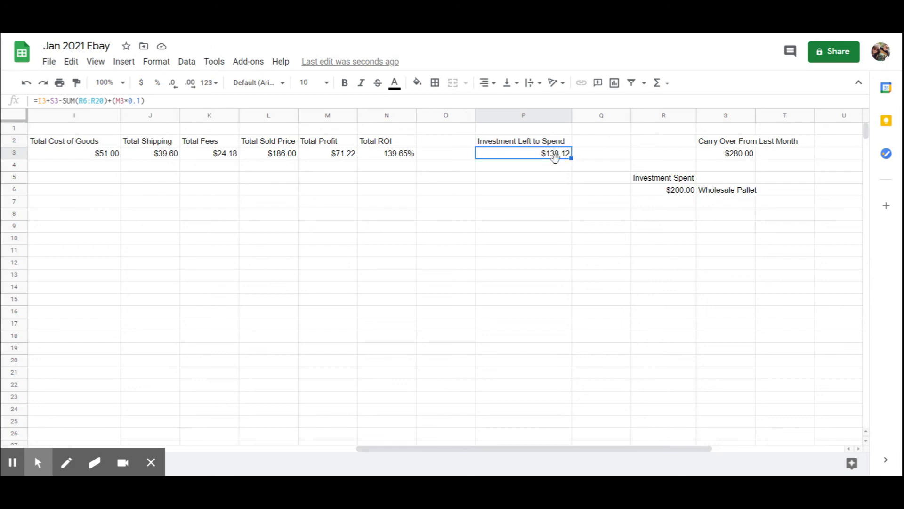
# - Enter the heading "Growth" in P5
pyautogui.click(525, 179)
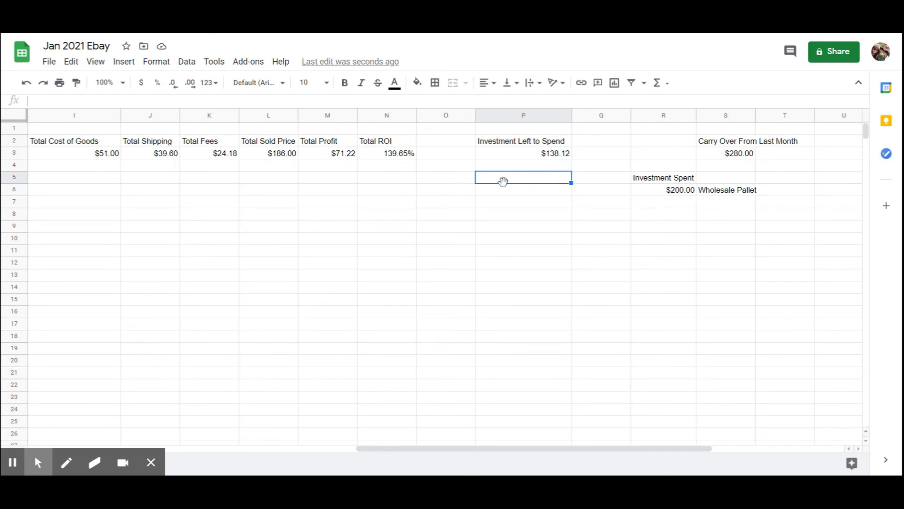
pyautogui.write('Grow')
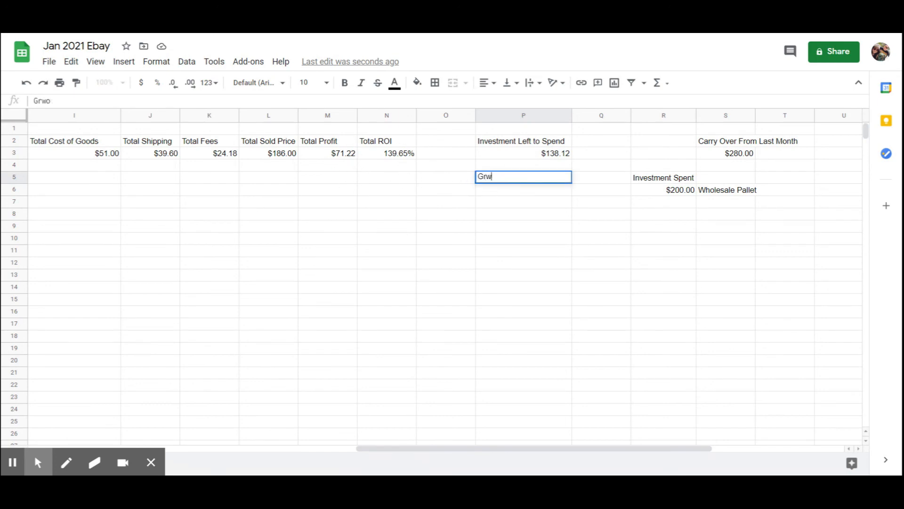
pyautogui.write('th')
pyautogui.press('Return')
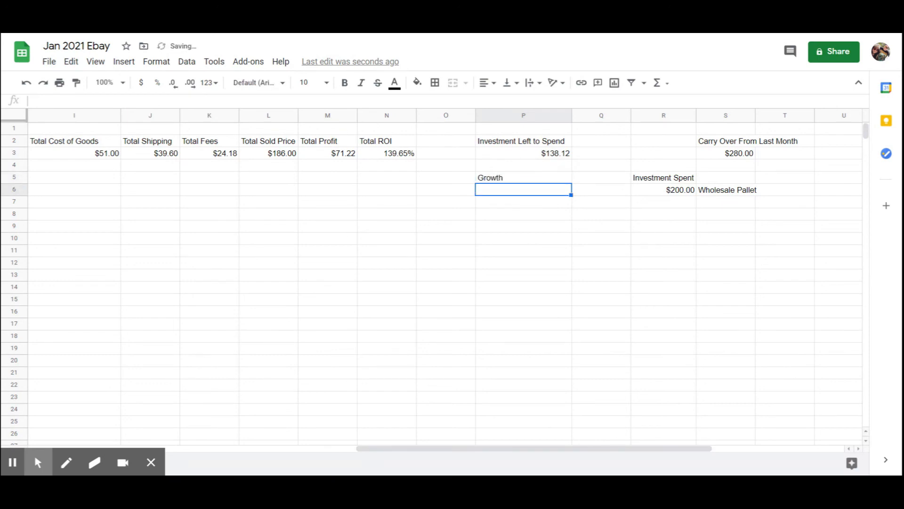
# - Calculate the growth in P6 as =M3*0.1 and check the formulas in P6 and P3
pyautogui.write('=M')
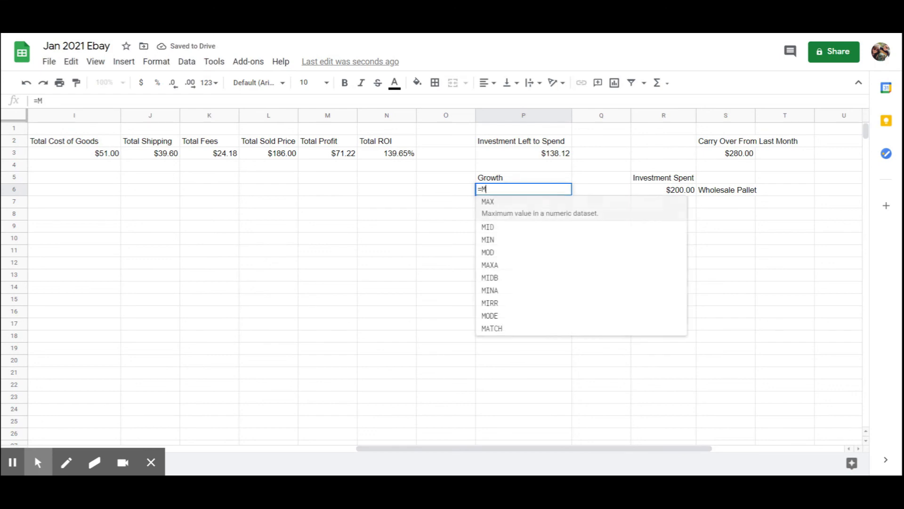
pyautogui.write('3')
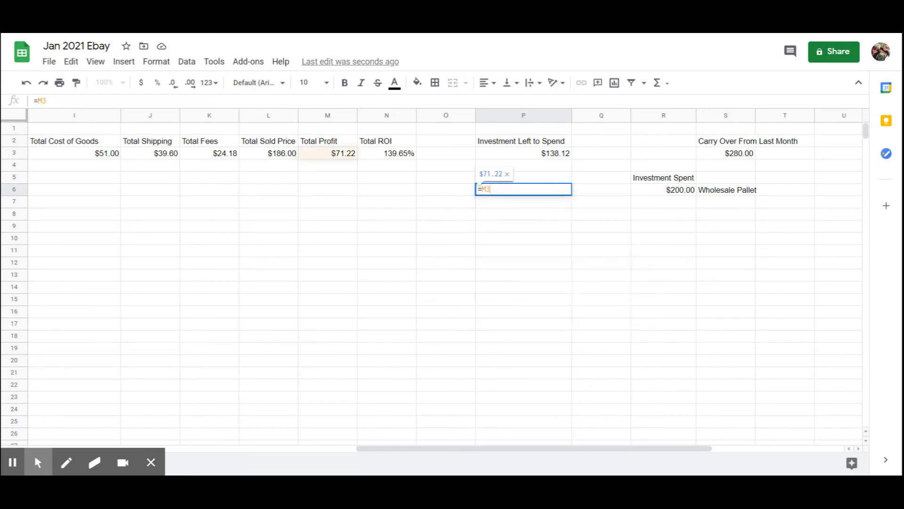
pyautogui.write('*10%')
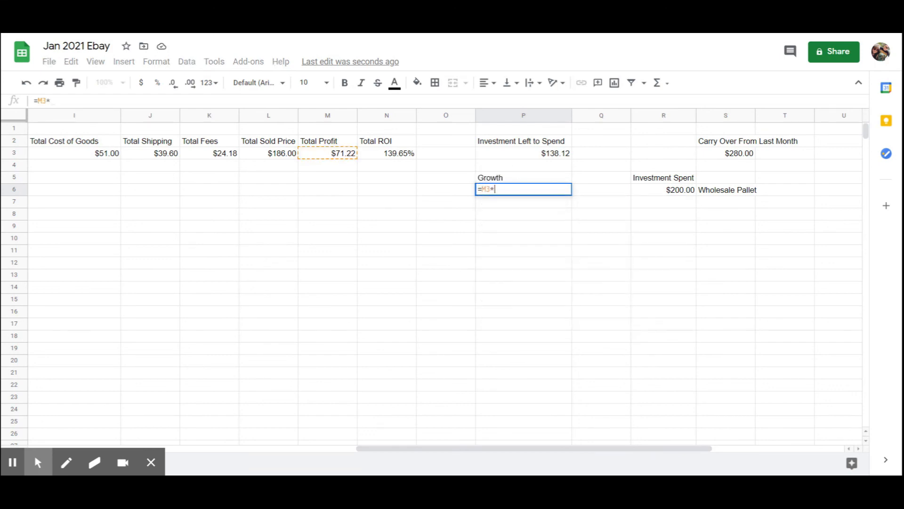
pyautogui.press('Return')
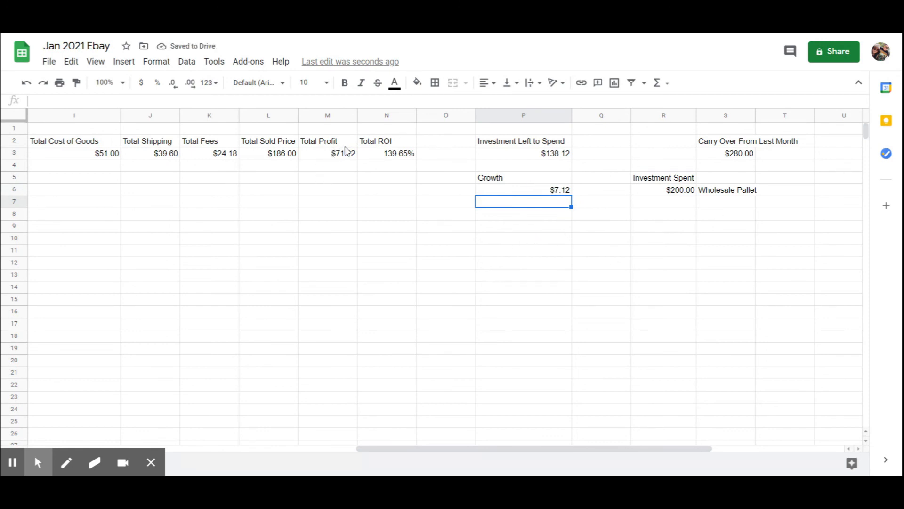
pyautogui.click(529, 191)
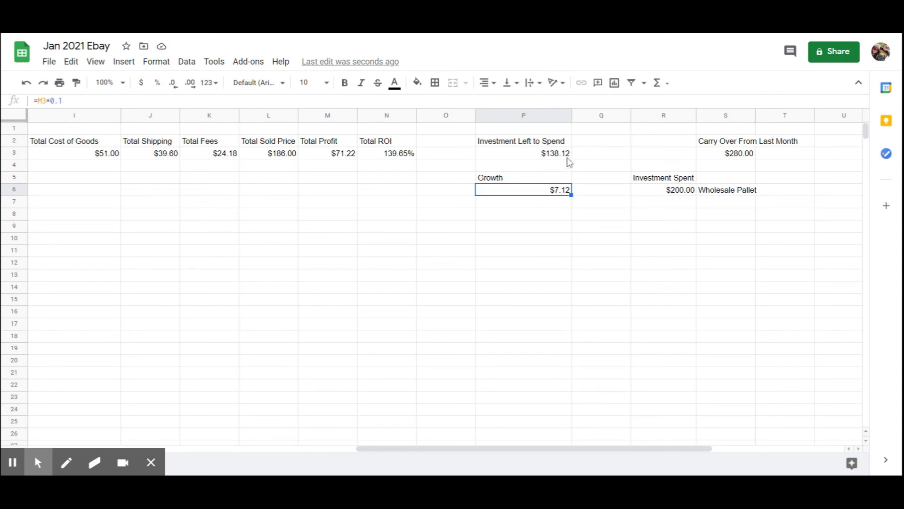
pyautogui.click(512, 154)
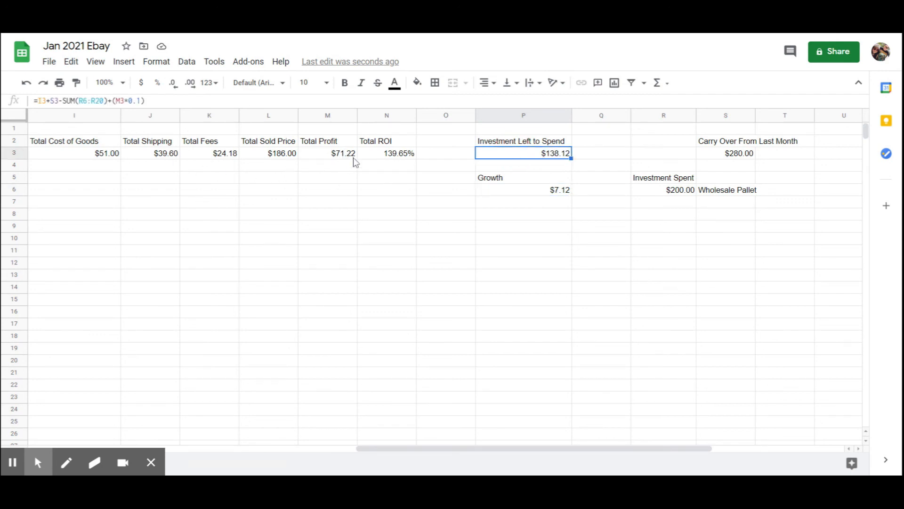
# - Enter the heading "Total Profit After Reinvestment" in M6
pyautogui.click(328, 195)
pyautogui.write('To')
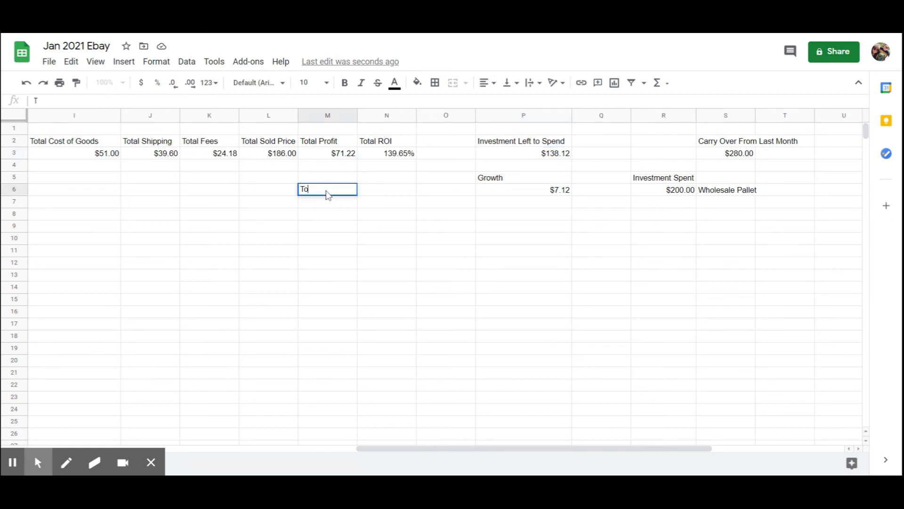
pyautogui.write('tal Prof')
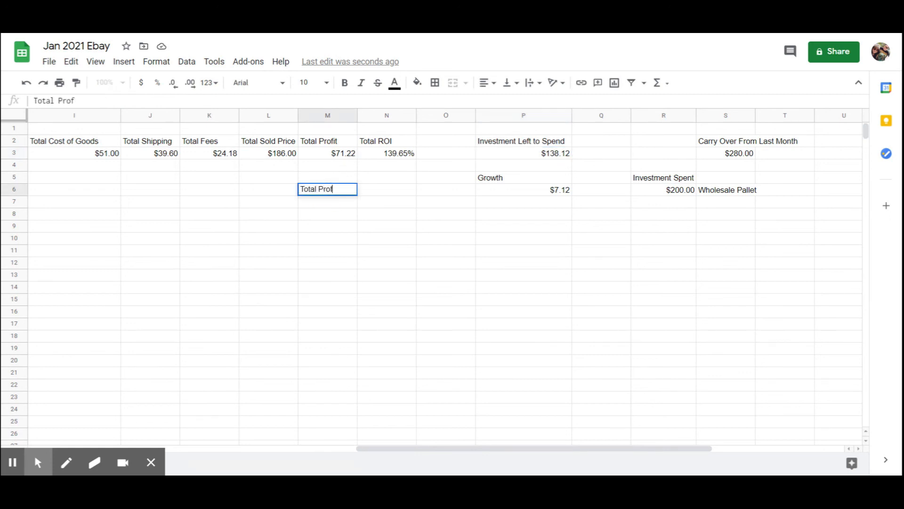
pyautogui.write('it After ')
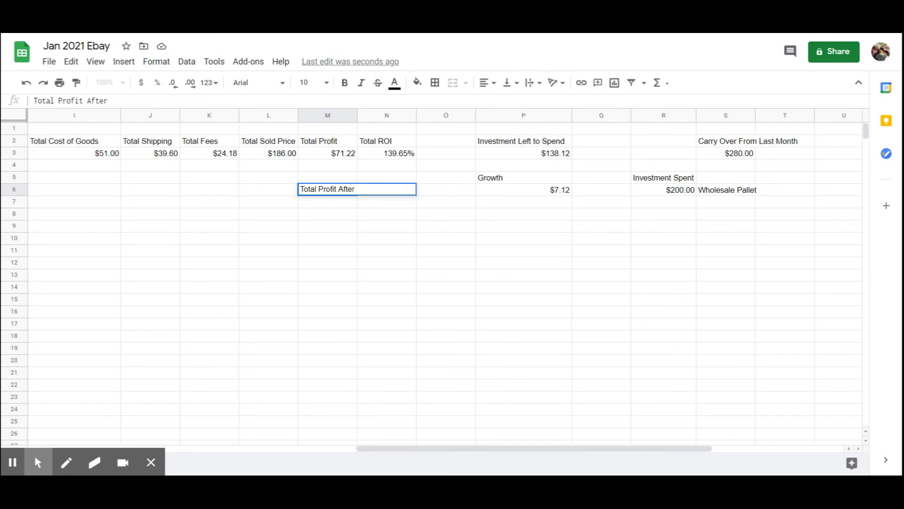
pyautogui.write('Reinvestment')
pyautogui.press('Return')
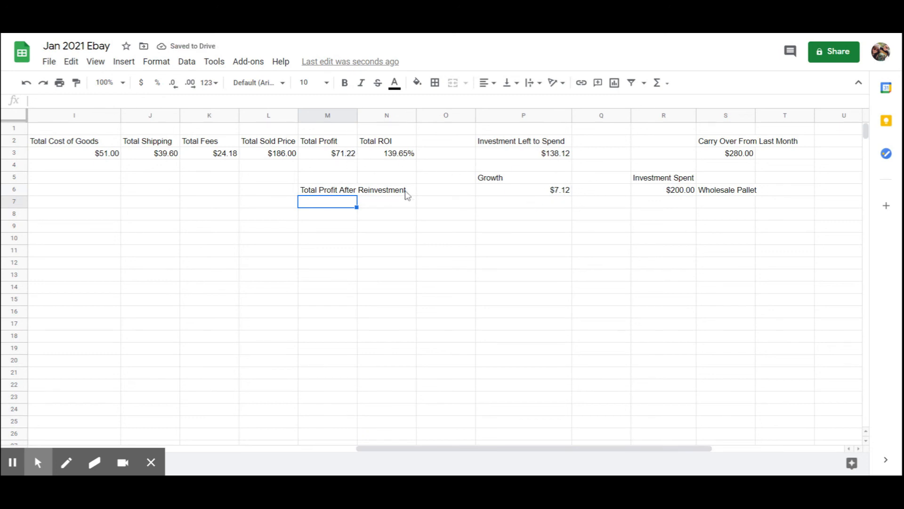
# - Calculate the total profit after reinvestment in M7 as =M3-P6 and check the cell's formula
pyautogui.write('=')
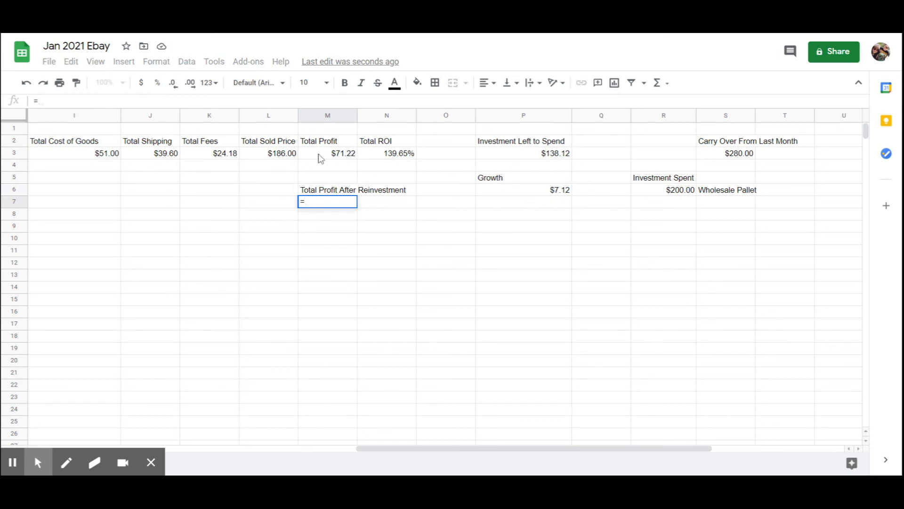
pyautogui.click(318, 154)
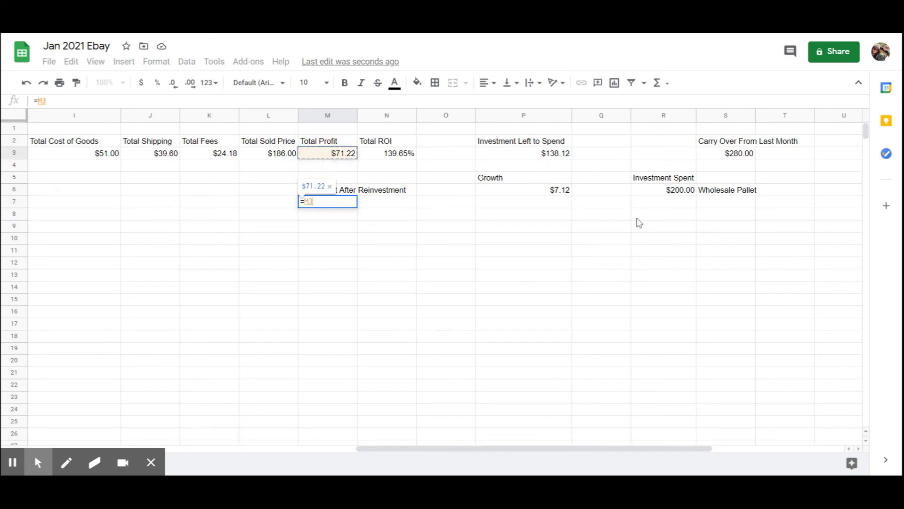
pyautogui.write('-')
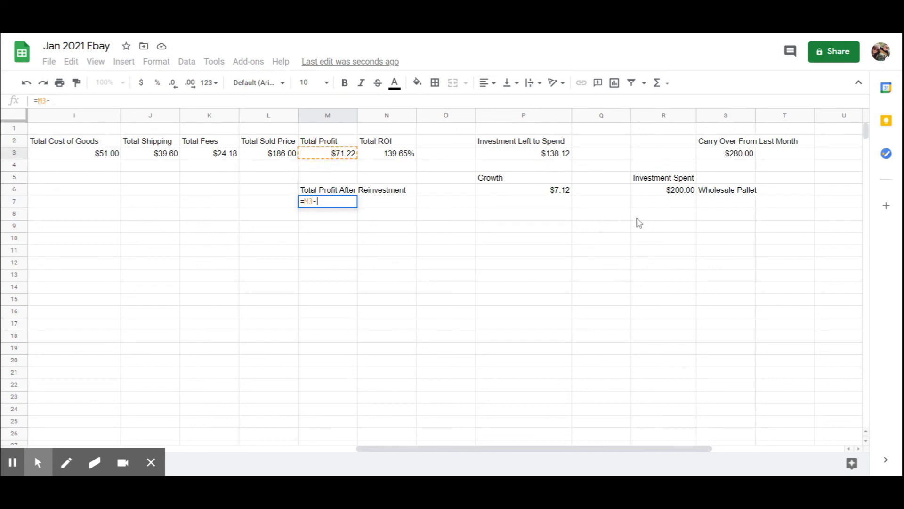
pyautogui.click(528, 196)
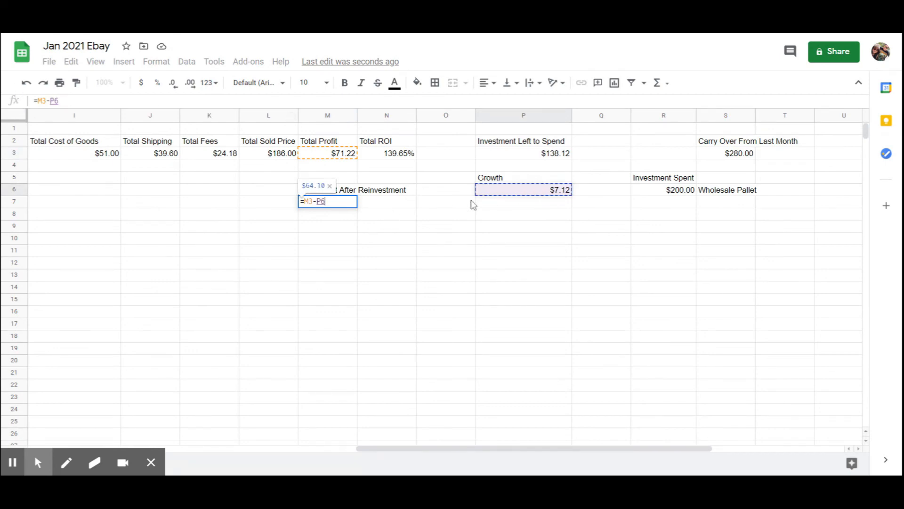
pyautogui.press('Return')
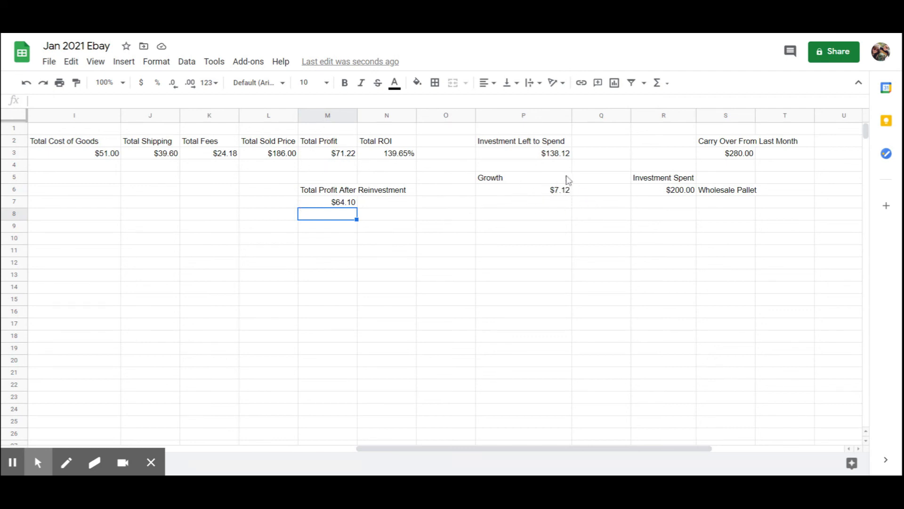
pyautogui.click(322, 205)
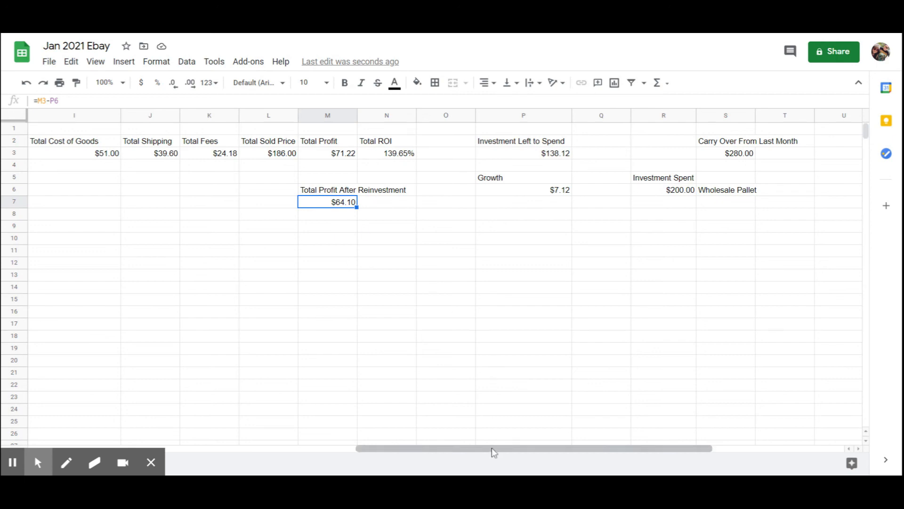
pyautogui.moveTo(493, 449); pyautogui.dragTo(202, 449)
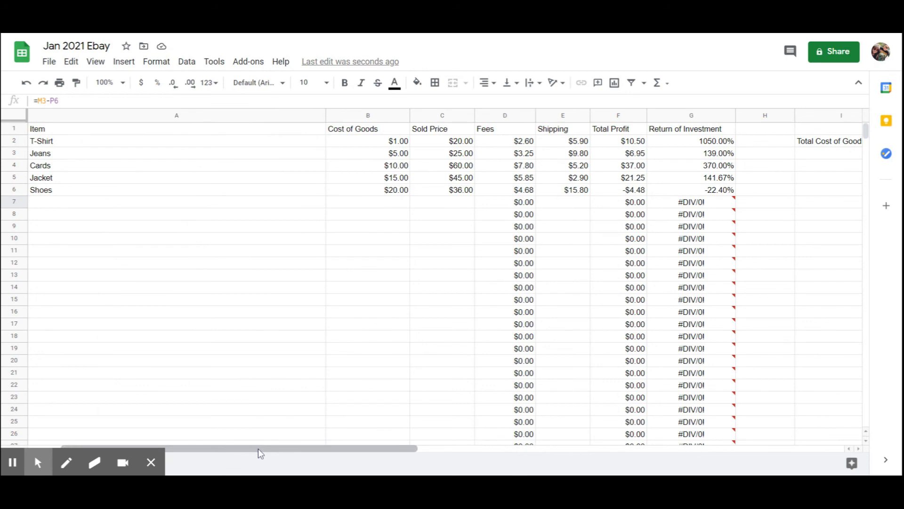
pyautogui.moveTo(258, 448); pyautogui.dragTo(382, 461)
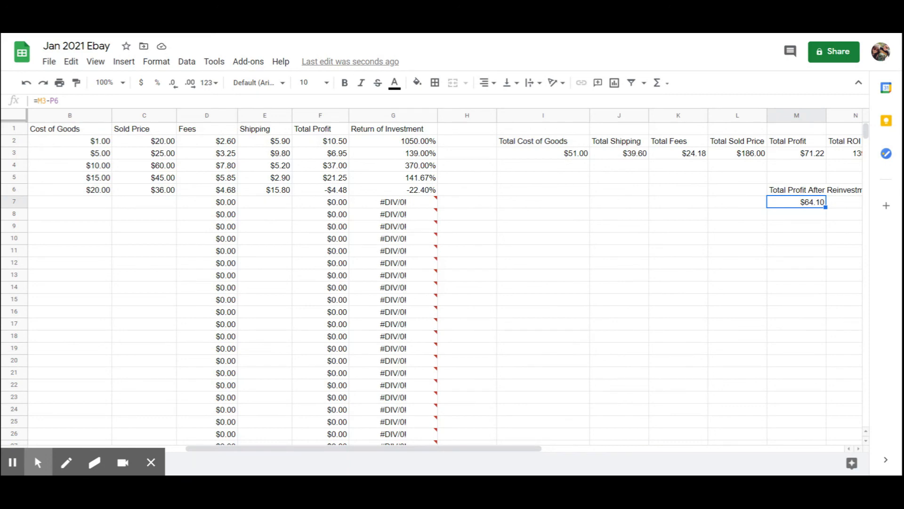
pyautogui.moveTo(408, 448); pyautogui.dragTo(253, 471)
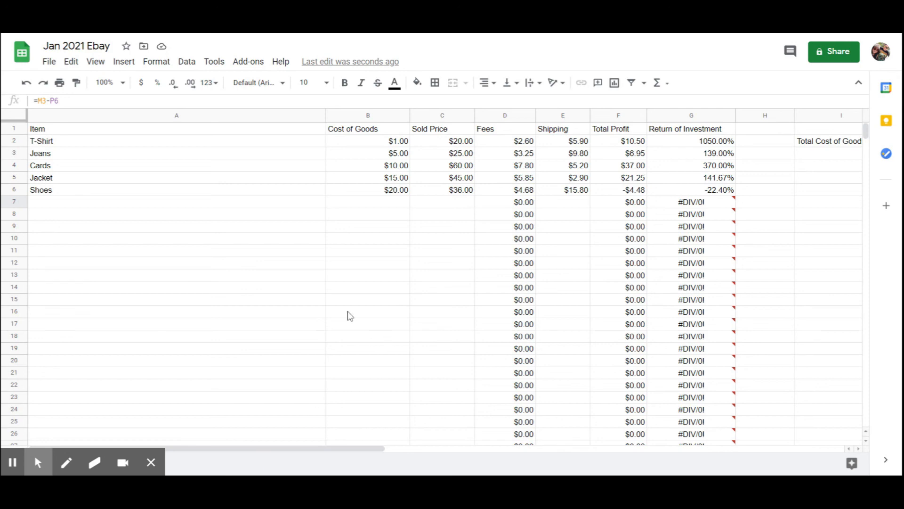
pyautogui.click(13, 462)
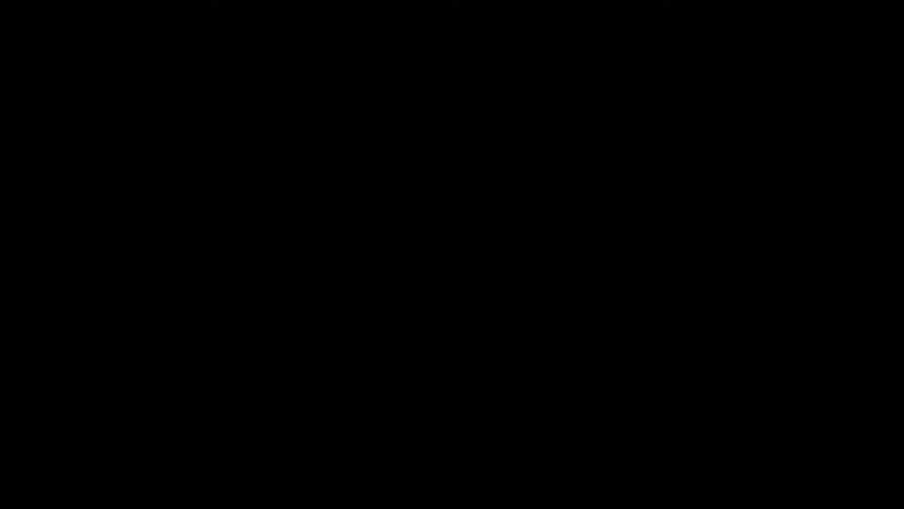